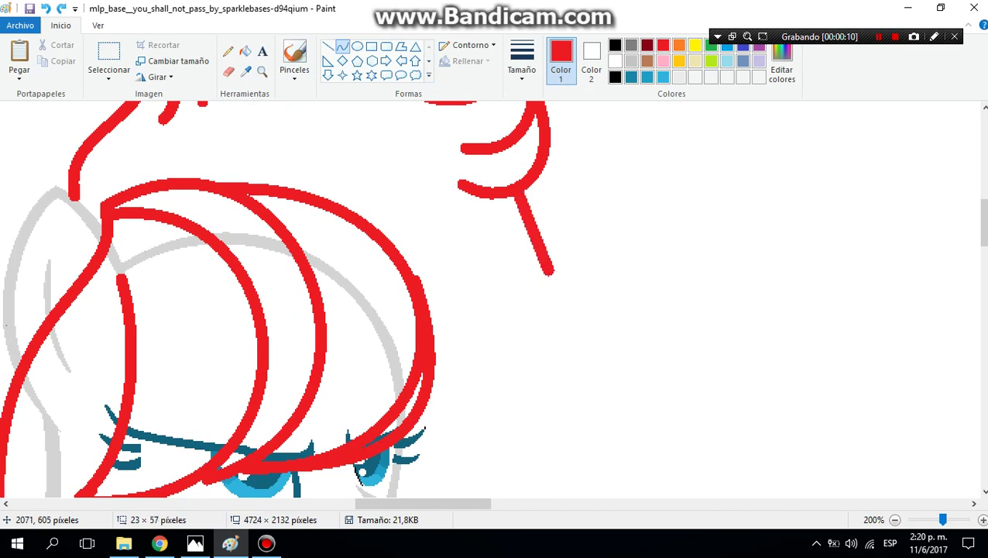
Step: Draw the mane's front outer edge as a long red curve from the upper front tuft down beside the face, redoing the first attempt
mouse_move(550, 181)
mouse_down()
mouse_move(644, 215)
mouse_move(525, 409)
mouse_up()
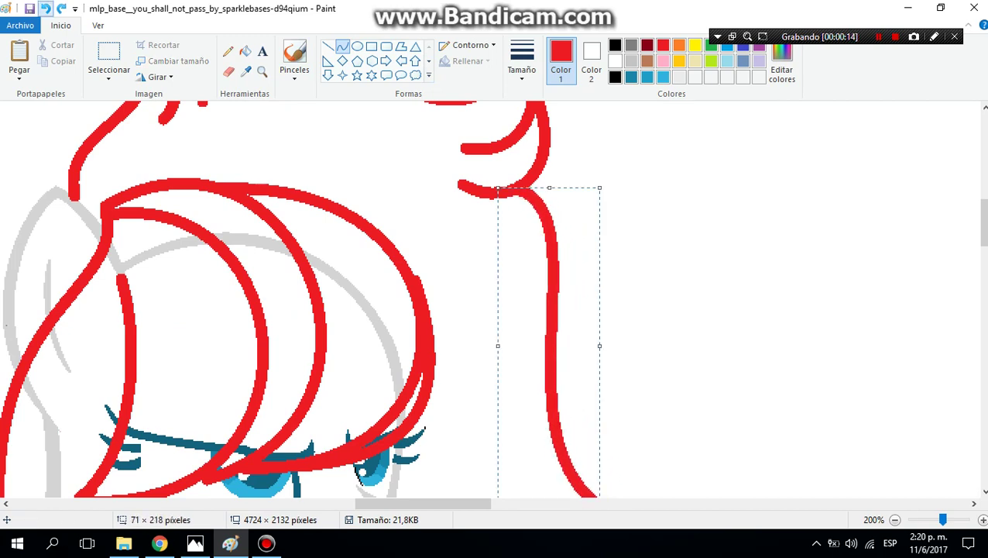
click(45, 9)
mouse_move(522, 187)
mouse_down()
mouse_move(640, 500)
mouse_move(574, 495)
mouse_up()
mouse_move(549, 340)
mouse_down()
mouse_move(583, 282)
mouse_move(610, 305)
mouse_up()
scroll(610, 305, down, 3)
key(Return)
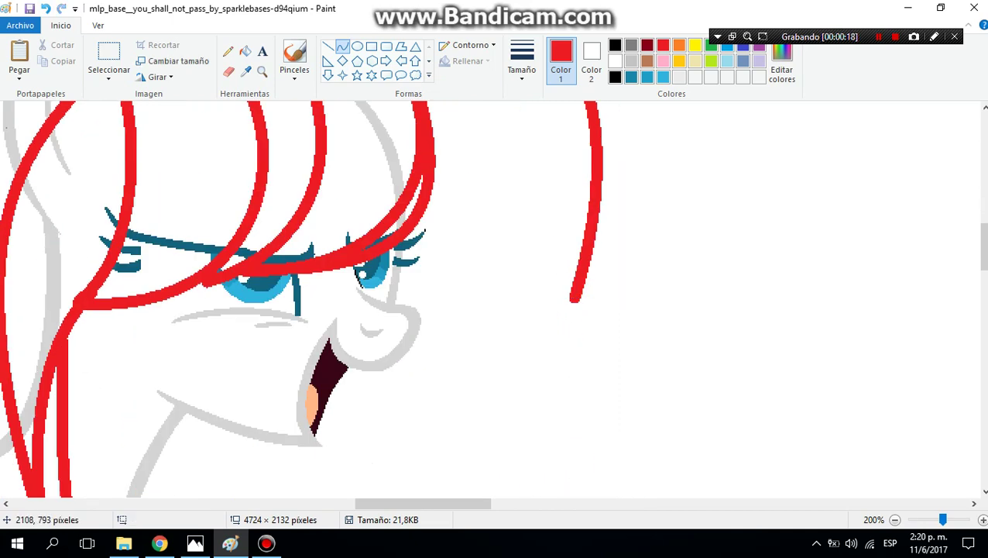
Step: Draw a rounded red curl at the lower end of the front strand and add two short lines inside it
drag(582, 335, 697, 349)
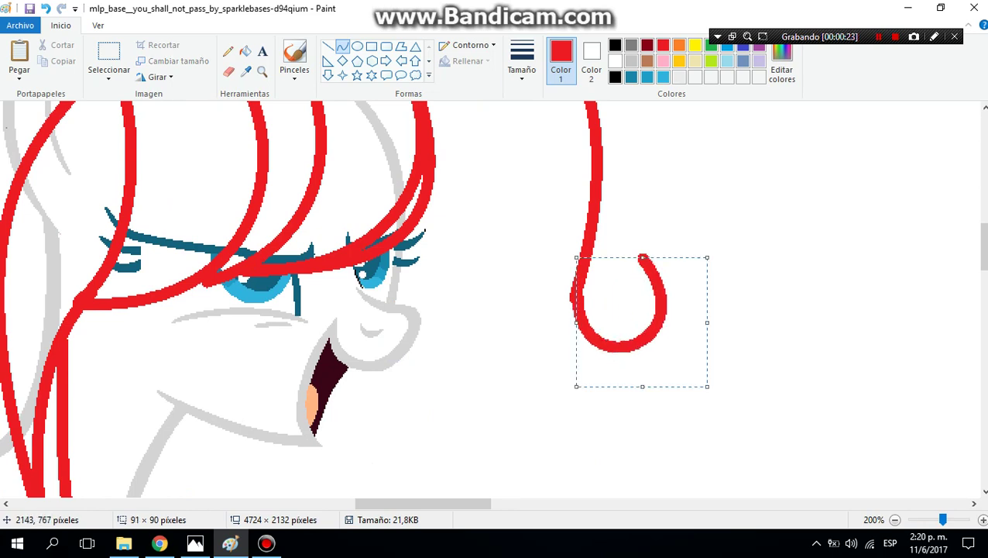
key(Return)
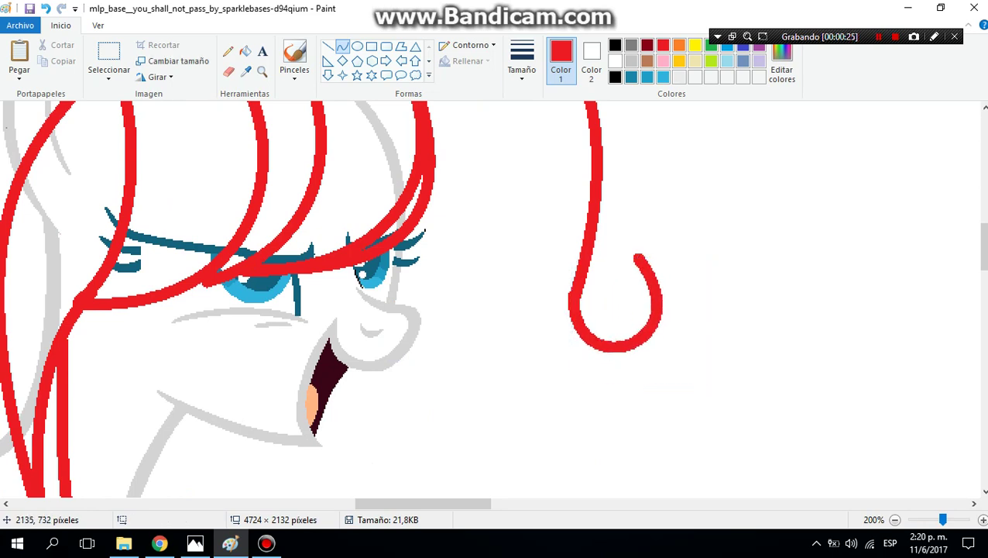
mouse_move(639, 255)
mouse_down()
mouse_move(603, 285)
mouse_move(592, 316)
mouse_up()
mouse_move(614, 286)
mouse_down()
mouse_move(582, 255)
mouse_move(646, 327)
mouse_move(604, 313)
mouse_up()
key(ctrl+z)
click(604, 313)
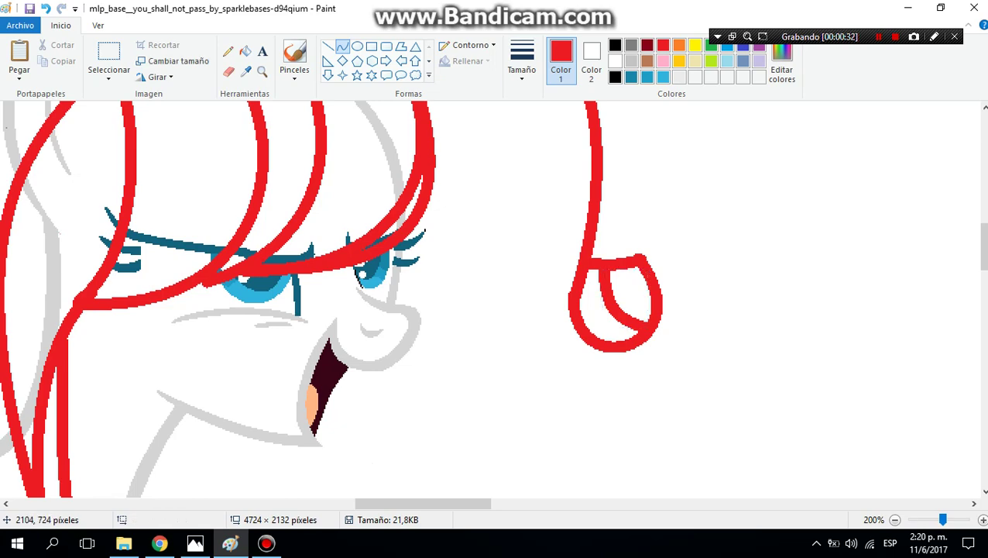
Step: Draw a large red curve wrapping over and under the small curl, about 151 × 218 px
mouse_move(592, 254)
mouse_down()
mouse_move(709, 248)
mouse_move(558, 430)
mouse_up()
mouse_move(570, 387)
mouse_down()
mouse_move(737, 349)
mouse_move(825, 489)
mouse_move(767, 457)
mouse_up()
scroll(494, 299, down, 3)
scroll(494, 298, up, 2)
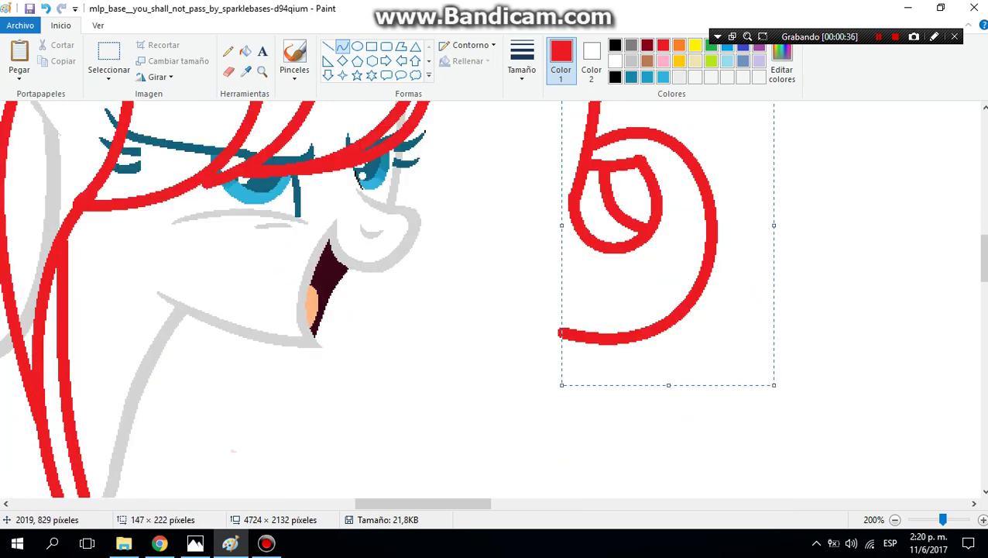
drag(562, 385, 556, 378)
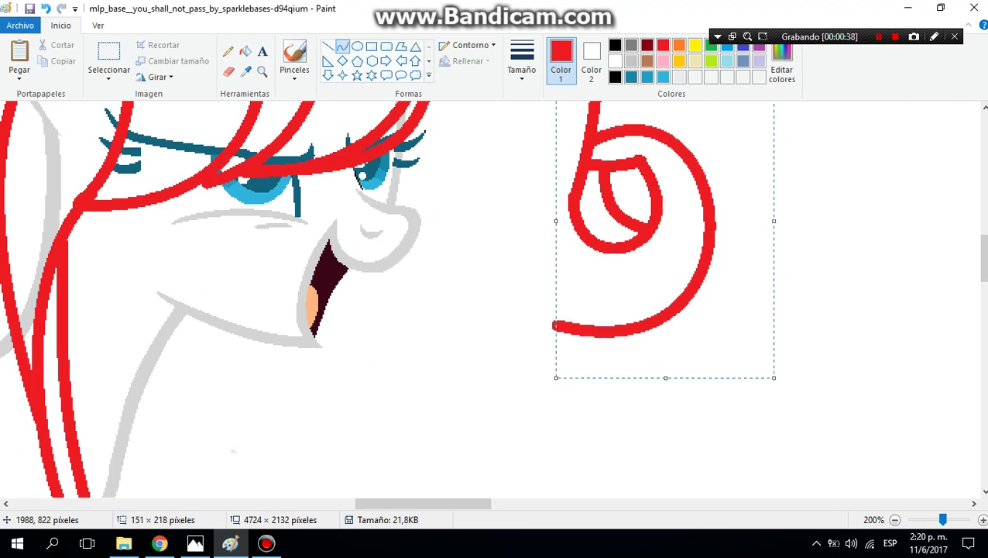
key(Escape)
drag(453, 239, 672, 322)
drag(566, 248, 412, 359)
key(ctrl+z)
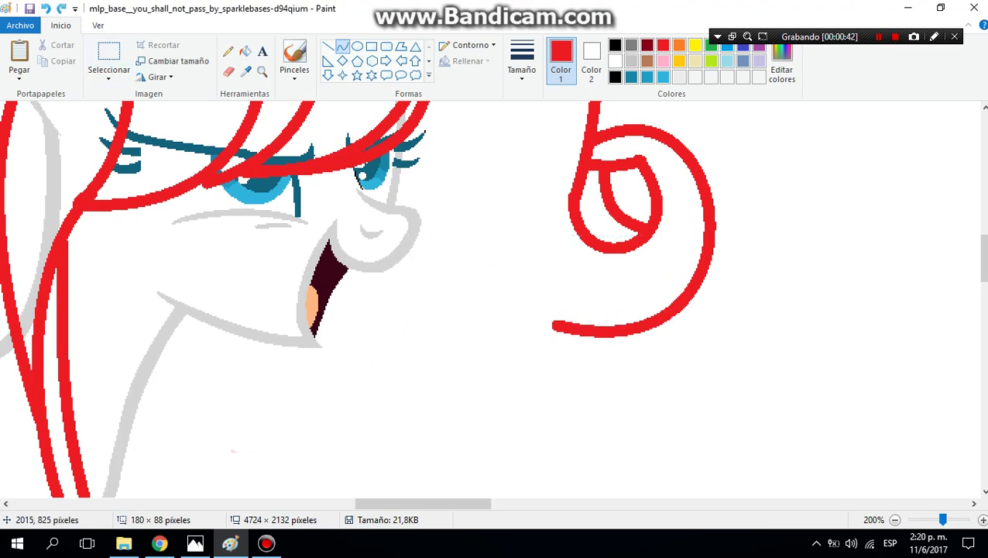
Step: Draw a wide red U-shaped curve under the large curl, joining its lower outer edge and ending in front of the mouth
mouse_move(471, 268)
mouse_down()
mouse_move(684, 353)
mouse_move(665, 333)
mouse_move(672, 308)
mouse_move(498, 349)
mouse_move(527, 419)
mouse_up()
scroll(601, 263, up, 3)
scroll(494, 299, down, 5)
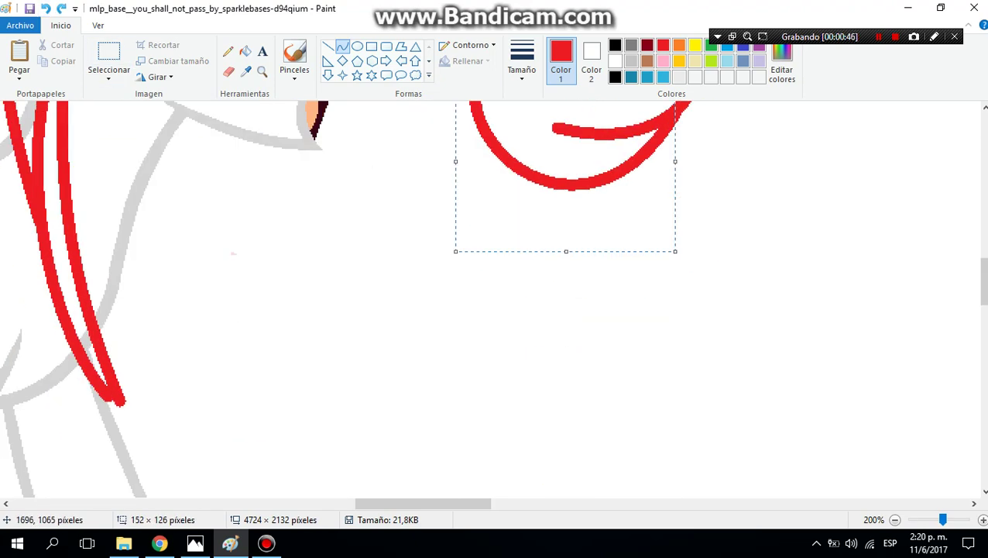
Step: Draw two curved red hair strands over the neck and chest, the second about 171 px tall and passing the first one's tip
mouse_move(130, 247)
mouse_down()
mouse_move(185, 425)
mouse_move(223, 453)
mouse_up()
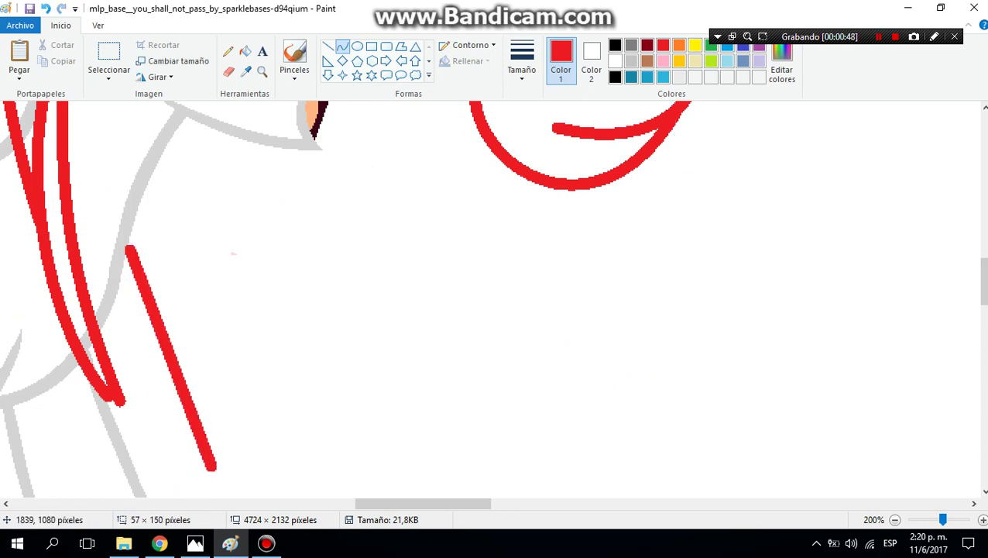
mouse_move(178, 341)
mouse_down()
mouse_move(193, 333)
mouse_move(121, 358)
mouse_up()
drag(174, 403, 151, 422)
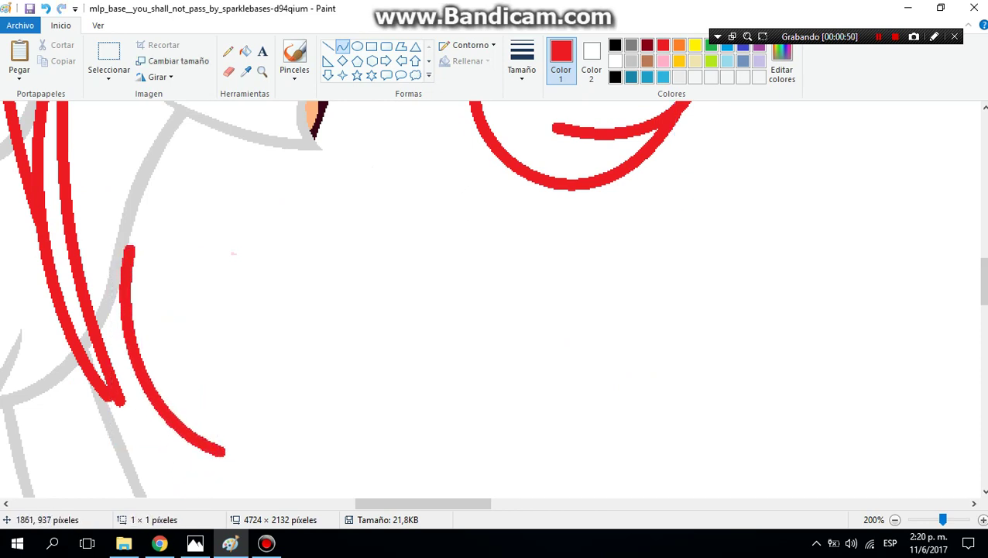
mouse_move(181, 246)
mouse_down()
mouse_move(190, 311)
mouse_move(281, 535)
mouse_up()
drag(232, 403, 190, 449)
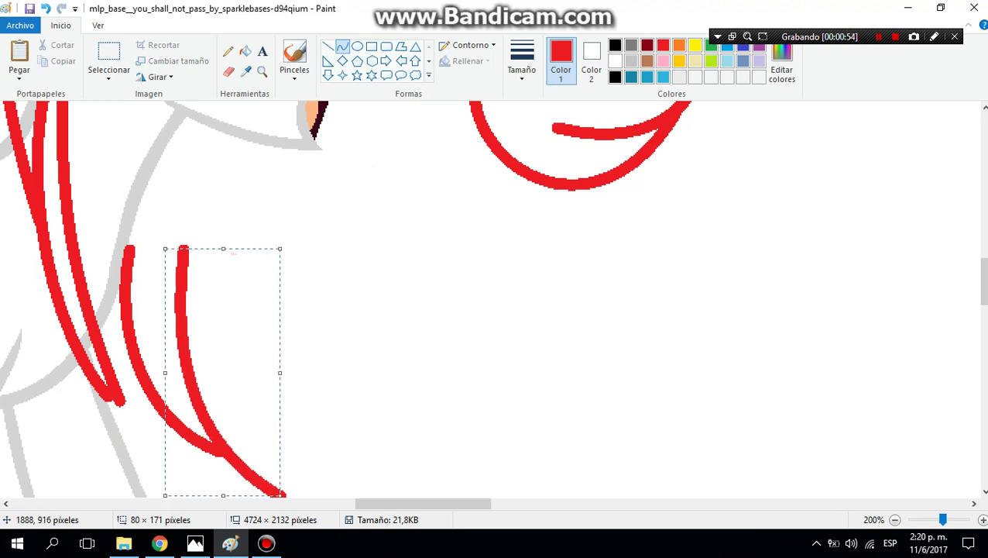
click(341, 489)
Step: Draw a third curved strand about 235 px tall beside the first two, extending the mane's lower edge past the second tip
drag(265, 211, 350, 554)
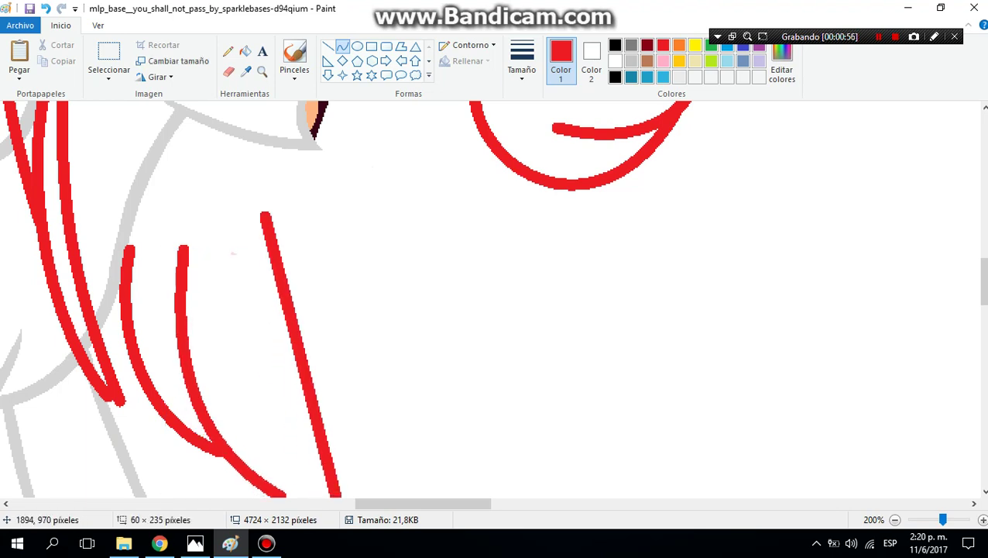
scroll(350, 465, down, 1)
drag(306, 287, 205, 255)
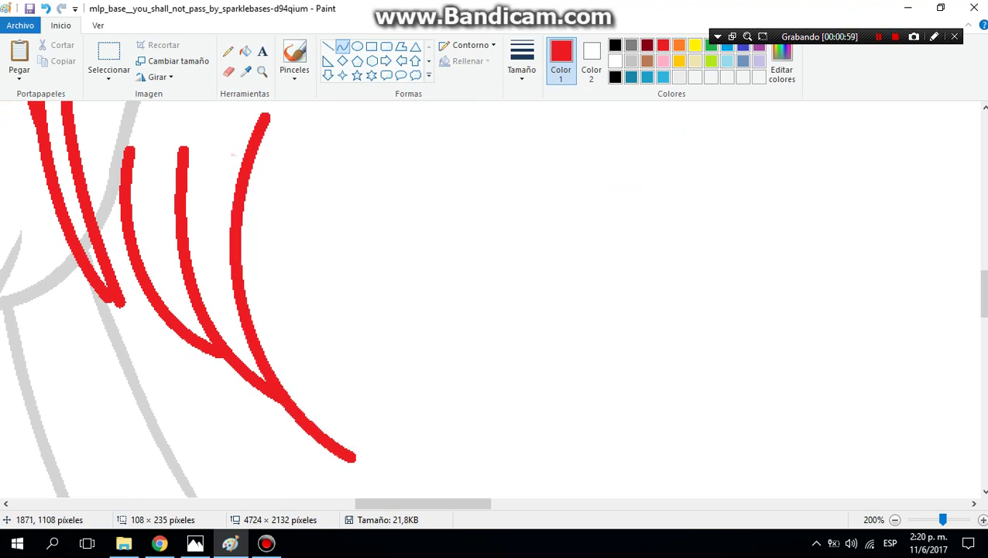
scroll(495, 310, up, 2)
scroll(403, 217, down, 1)
click(394, 214)
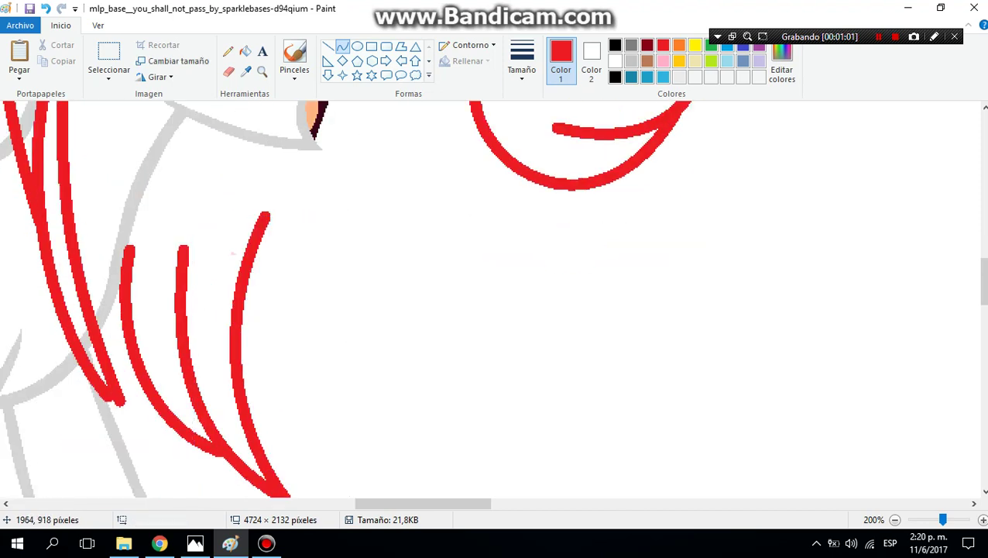
scroll(496, 302, down, 1)
scroll(496, 302, up, 1)
scroll(496, 302, down, 1)
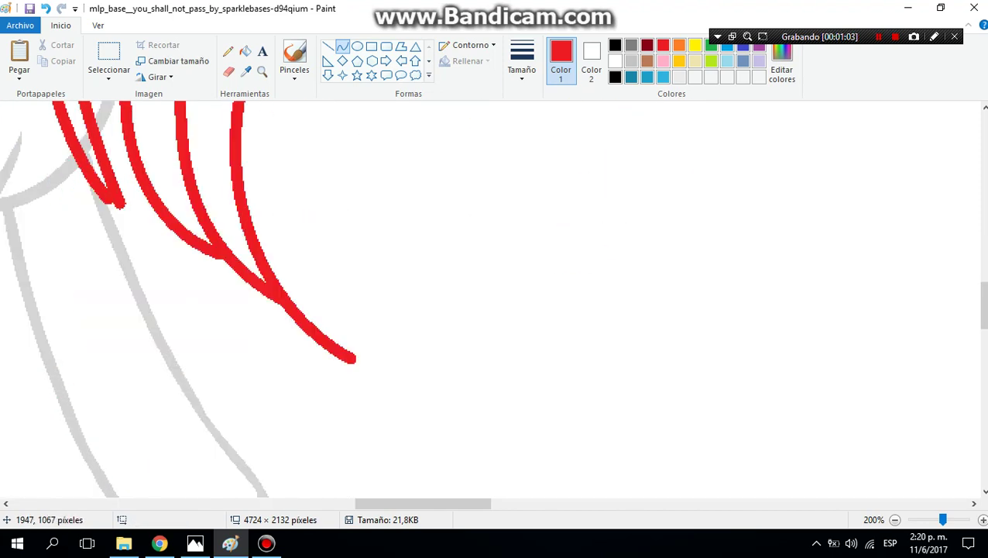
Step: Draw a fourth curved strand about 275 px tall that passes the third tip and continues the mane's lower edge
drag(337, 136, 415, 497)
mouse_move(377, 310)
mouse_down()
mouse_move(336, 289)
mouse_move(301, 337)
mouse_move(350, 467)
mouse_move(356, 334)
mouse_up()
click(355, 334)
scroll(371, 333, up, 2)
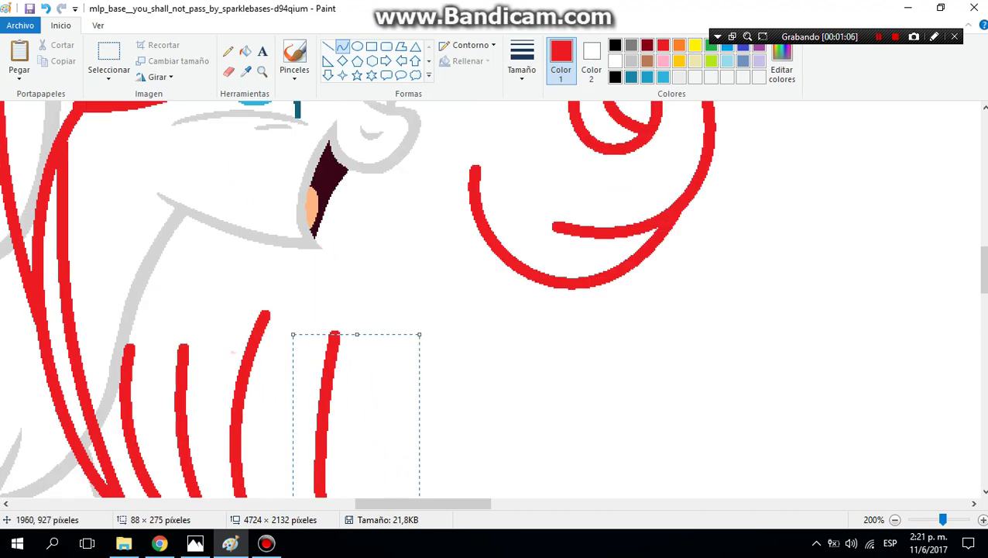
Step: Draw an S-shaped red curve about 234 px tall from the underside of the lower front curl as the mane's front edge
mouse_move(553, 293)
mouse_down()
mouse_move(554, 505)
mouse_move(555, 446)
mouse_move(576, 443)
mouse_up()
scroll(553, 505, down, 2)
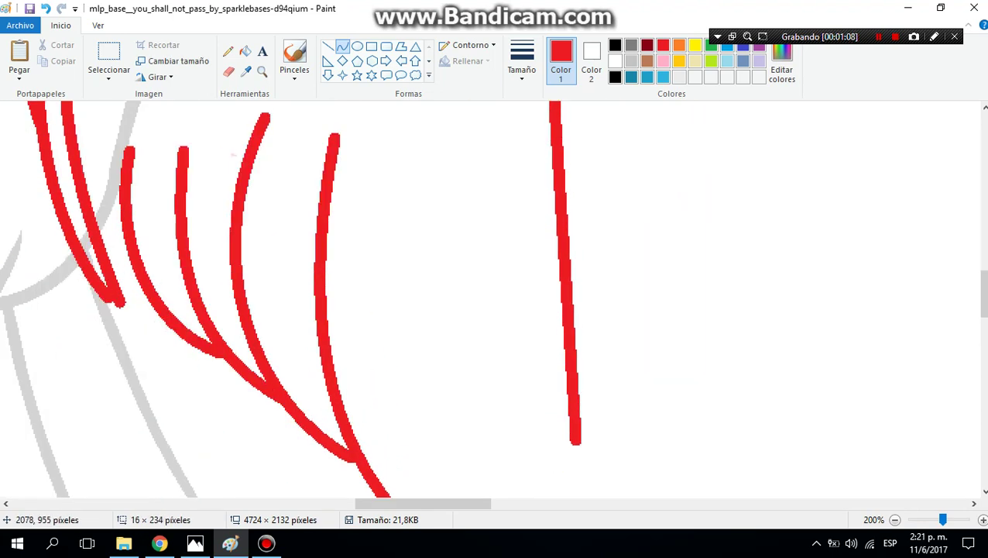
mouse_move(552, 260)
mouse_down()
mouse_move(639, 200)
mouse_move(616, 272)
mouse_up()
scroll(616, 273, up, 2)
drag(546, 408, 524, 387)
scroll(524, 388, down, 3)
click(380, 128)
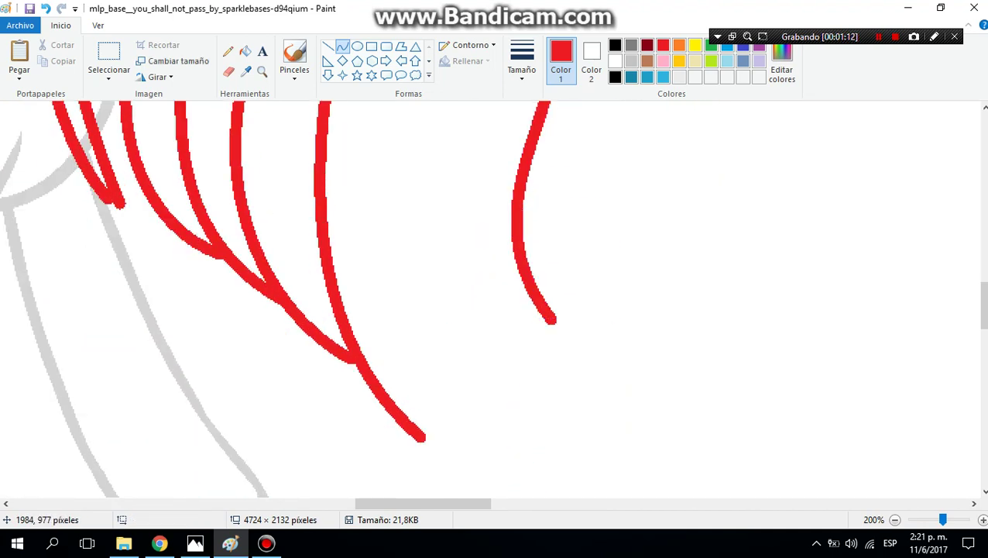
Step: Draw a fifth curved strand about 262 px tall, passing the fourth tip to form the mane's lowest point
scroll(369, 250, up, 1)
drag(391, 167, 470, 456)
scroll(480, 485, down, 1)
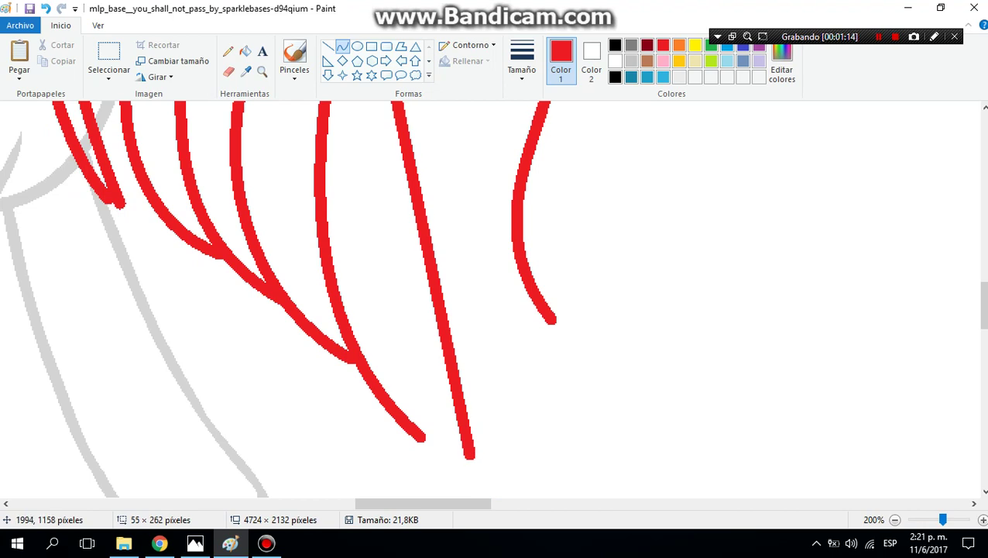
drag(419, 310, 368, 294)
drag(433, 372, 422, 364)
drag(441, 224, 404, 291)
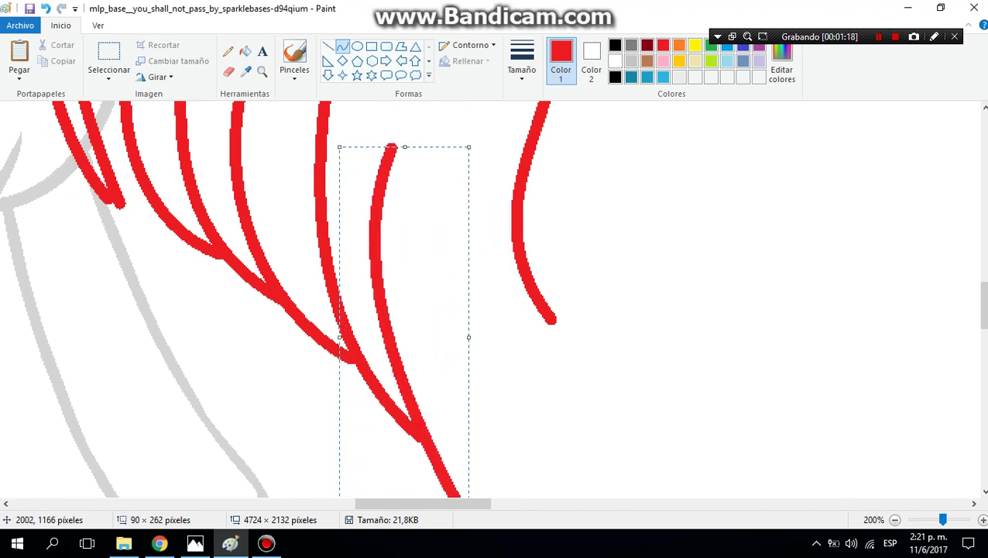
key(Return)
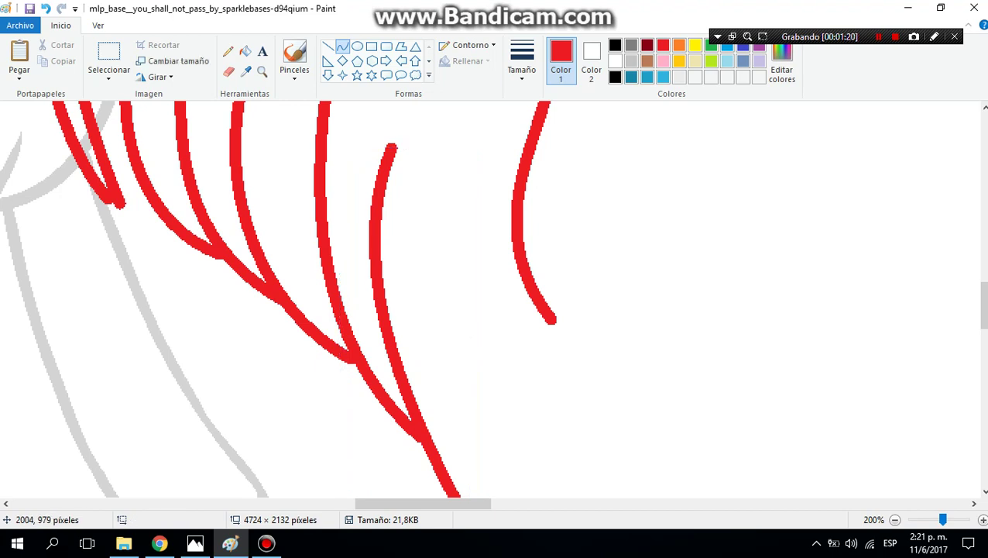
Step: Draw a short curved strand about 141 px tall that meets the lower tip of the S-shaped front edge
mouse_move(443, 115)
mouse_down()
mouse_move(582, 339)
mouse_move(554, 327)
mouse_move(544, 401)
mouse_move(465, 333)
mouse_up()
scroll(433, 465, up, 2)
scroll(464, 310, down, 3)
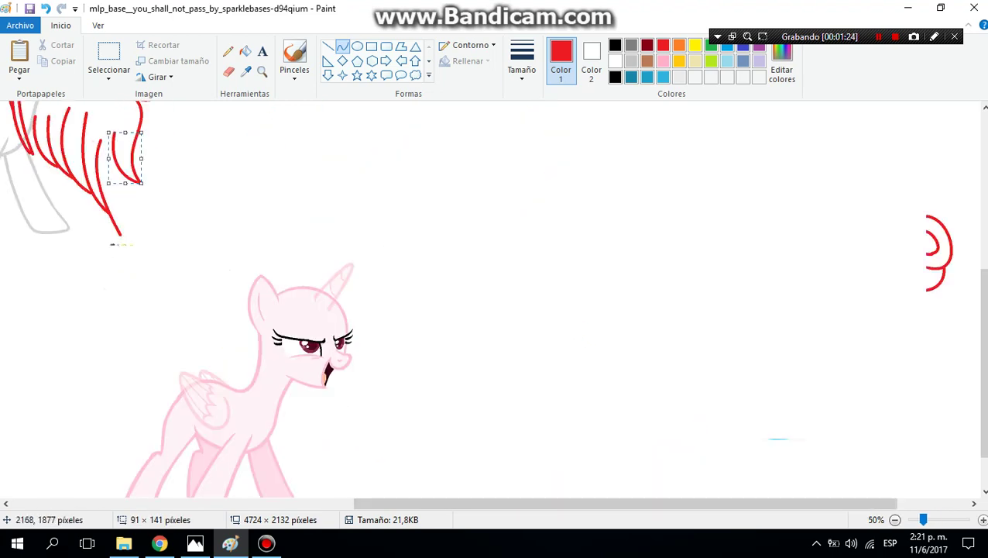
Step: Close the mane's lowest point with a curve about 205 px tall running from the short front strand to the lowest tip
scroll(464, 310, up, 3)
click(262, 71)
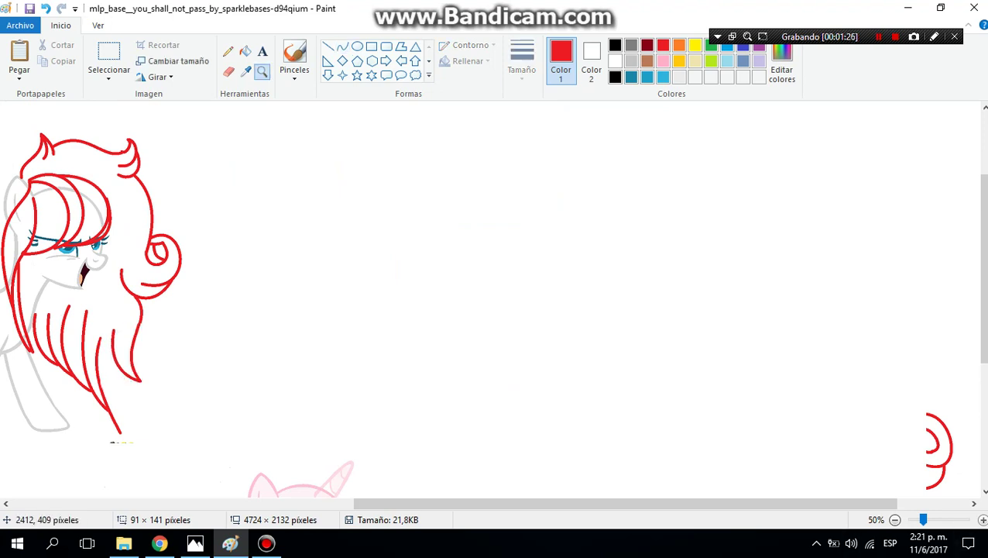
click(246, 383)
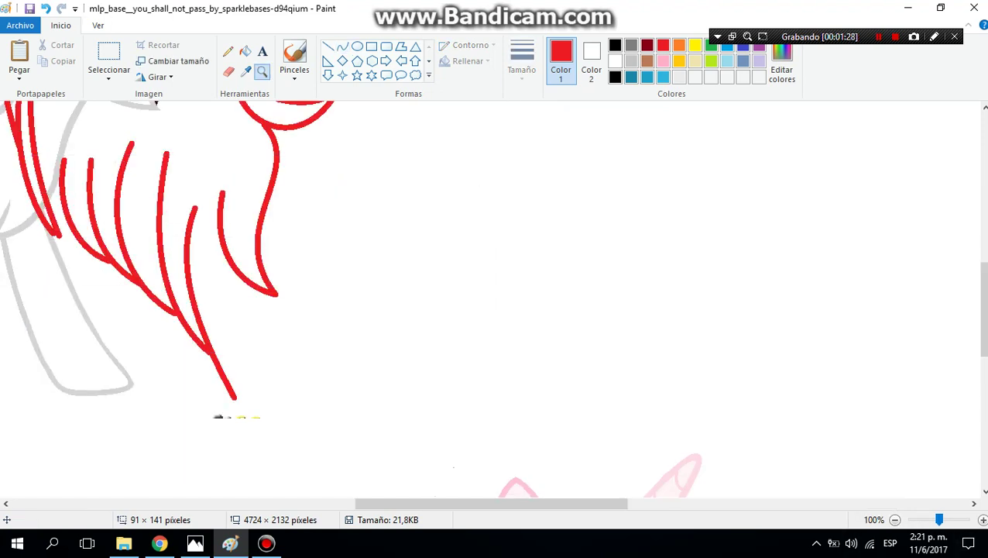
click(342, 46)
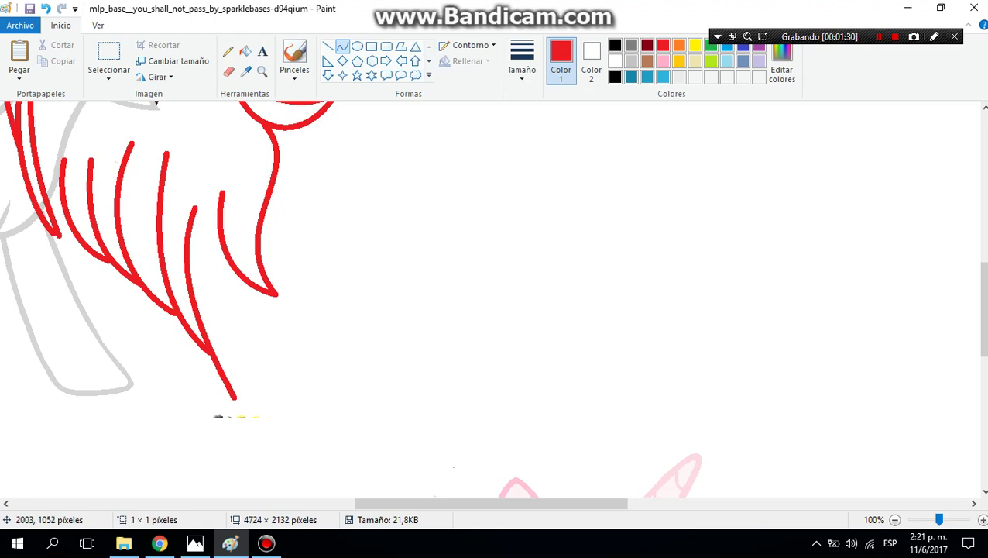
drag(223, 240, 236, 399)
drag(220, 325, 226, 310)
Step: Draw a large red arch behind the ear from the base of the rear tuft, about 169 × 159 px
scroll(226, 309, up, 5)
scroll(494, 302, left, 10)
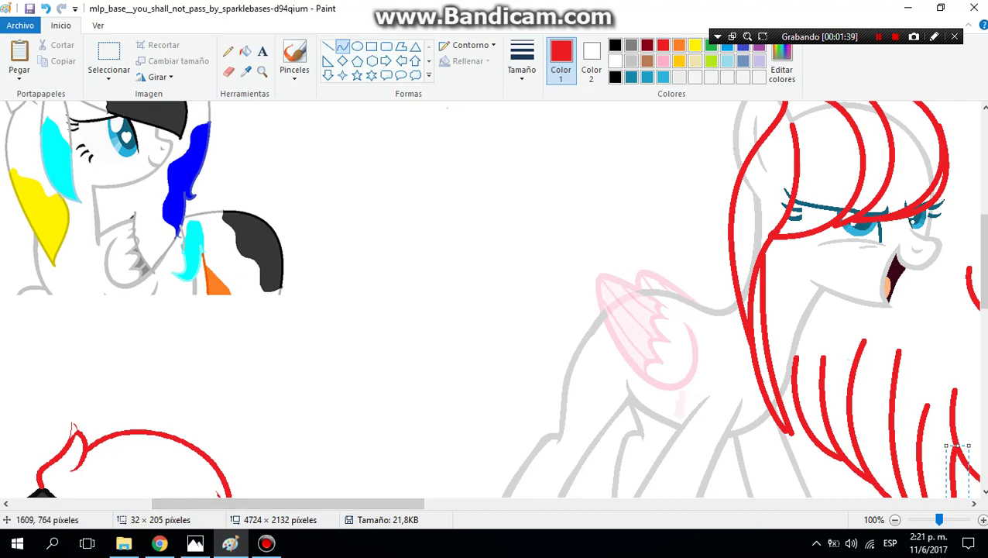
scroll(494, 299, up, 3)
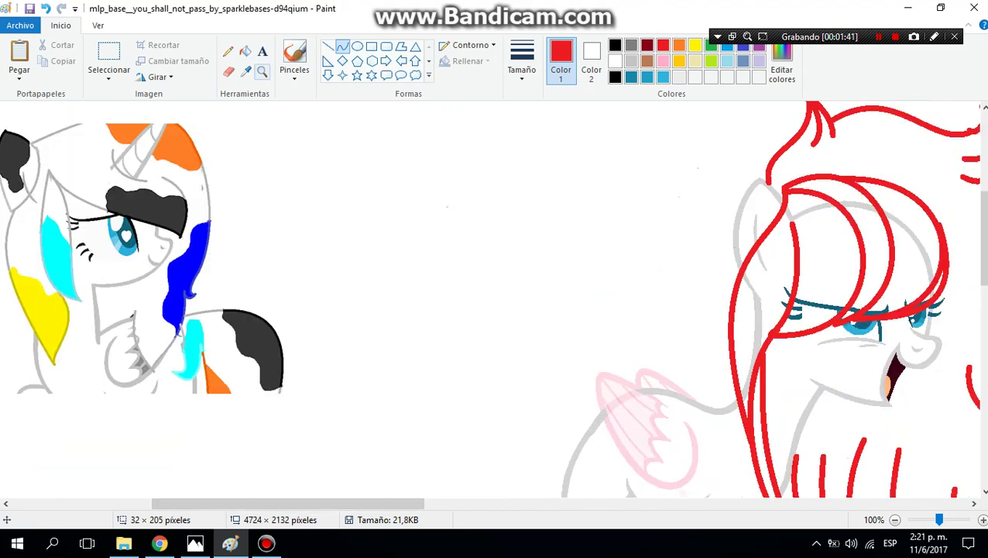
click(262, 71)
click(734, 177)
click(513, 289)
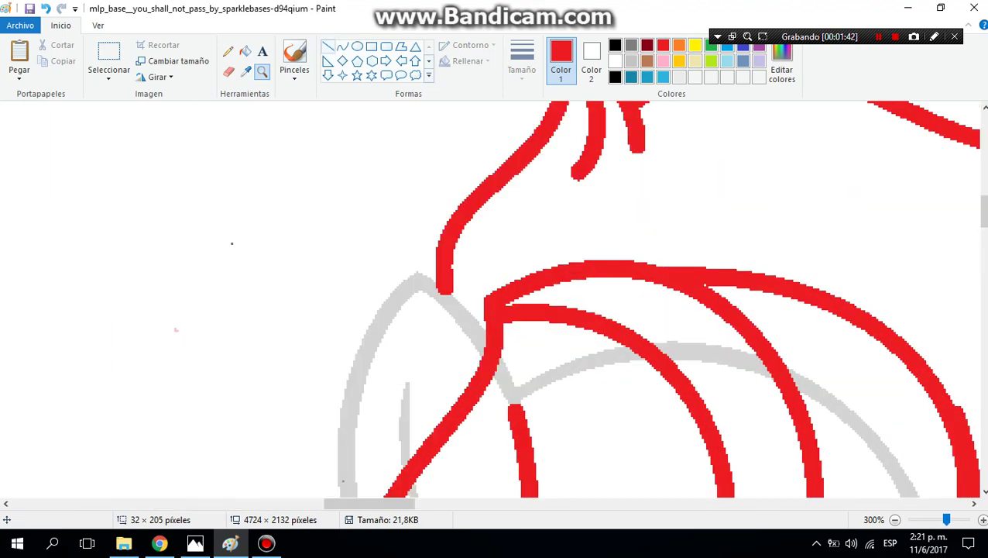
click(343, 47)
scroll(494, 299, up, 3)
mouse_move(452, 309)
mouse_down()
mouse_move(194, 309)
mouse_move(223, 347)
mouse_move(232, 139)
mouse_move(48, 100)
mouse_move(69, 146)
mouse_up()
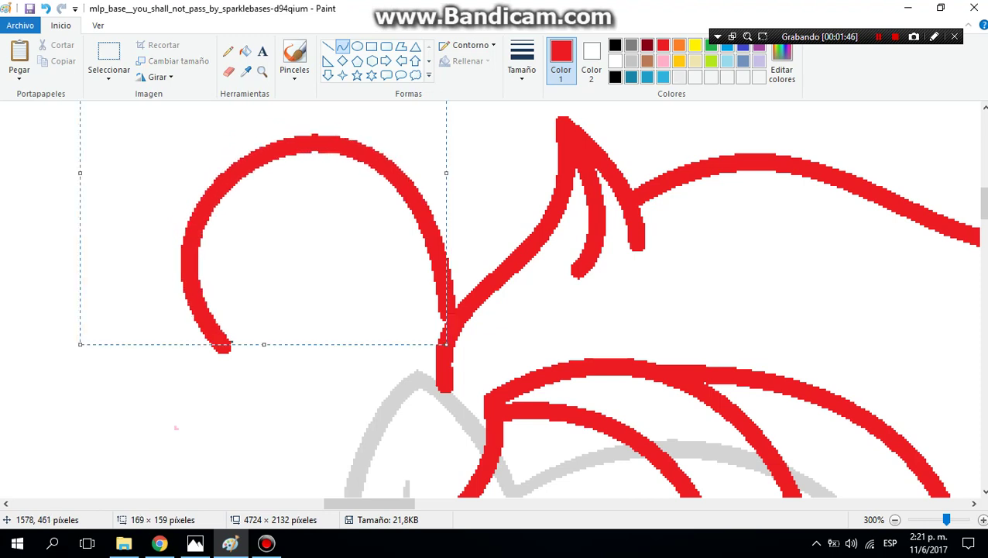
Step: Coil the end of the rear arch inward with connected curves to form a spiral curl
drag(209, 278, 263, 180)
mouse_move(240, 232)
mouse_down()
mouse_move(309, 348)
mouse_move(377, 197)
mouse_up()
click(176, 427)
mouse_move(263, 186)
mouse_down()
mouse_move(224, 189)
mouse_move(138, 288)
mouse_up()
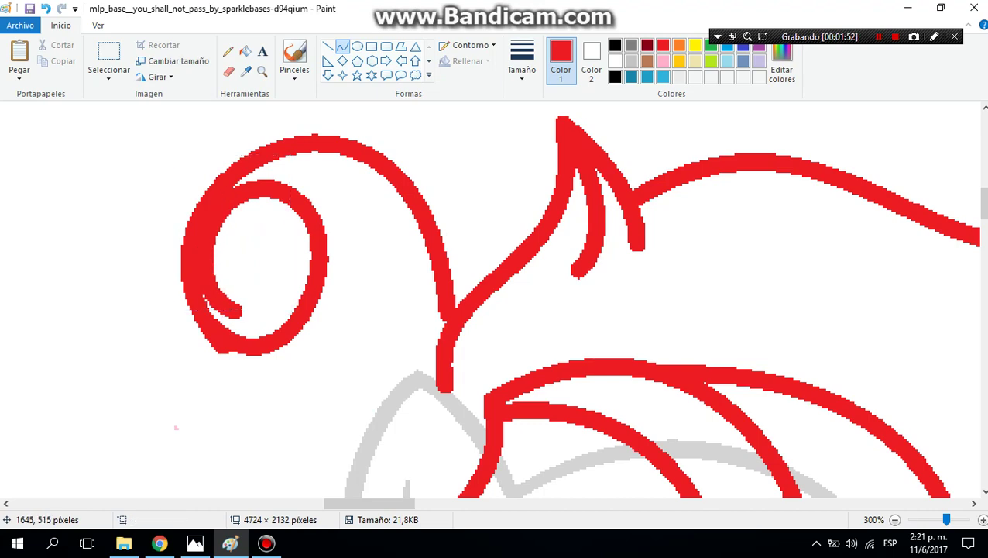
mouse_move(225, 306)
mouse_down()
mouse_move(232, 220)
mouse_move(281, 208)
mouse_move(279, 244)
mouse_up()
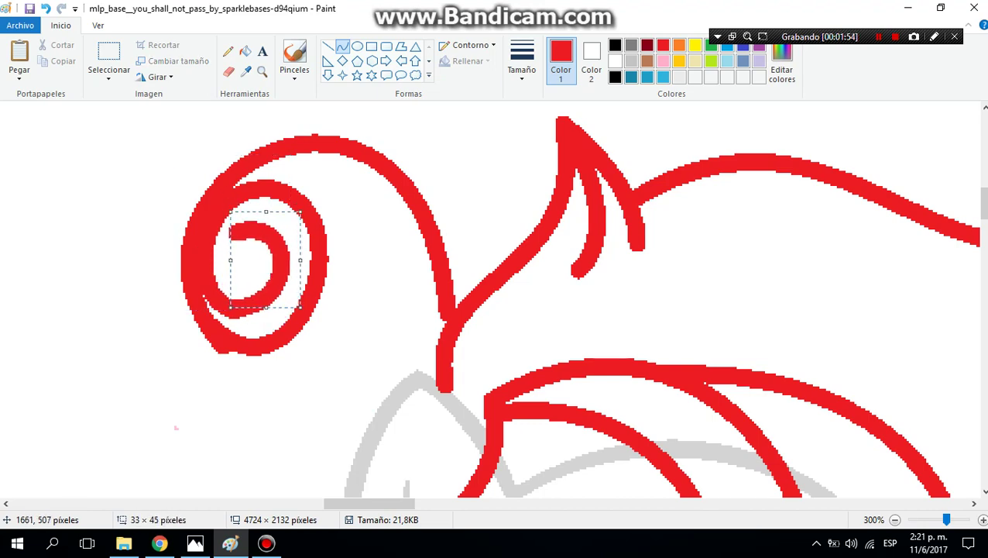
Step: Draw the rear lock's curved lower edge from the ear backward and connect its far end to the spiral curl with two short lines
scroll(495, 302, down, 3)
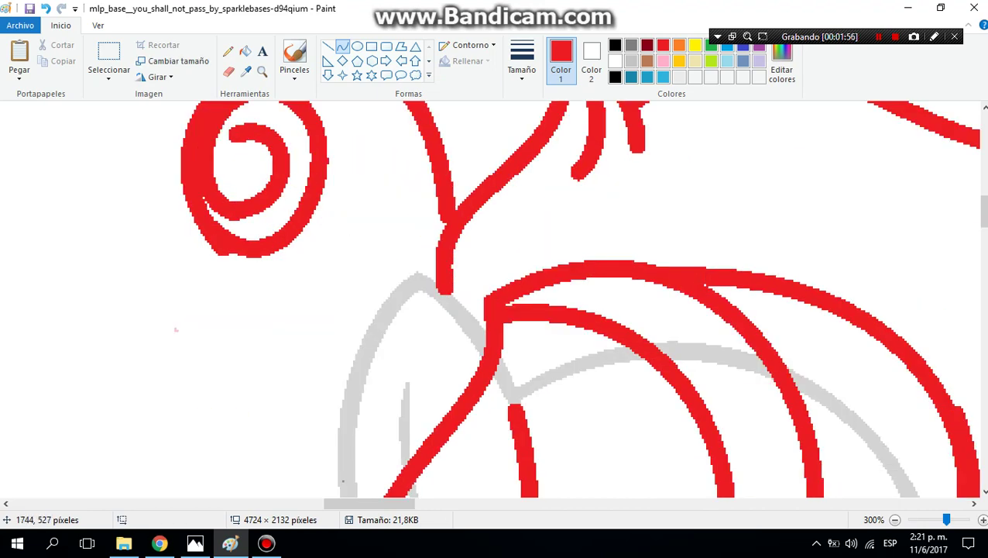
scroll(495, 302, down, 3)
drag(455, 147, 209, 242)
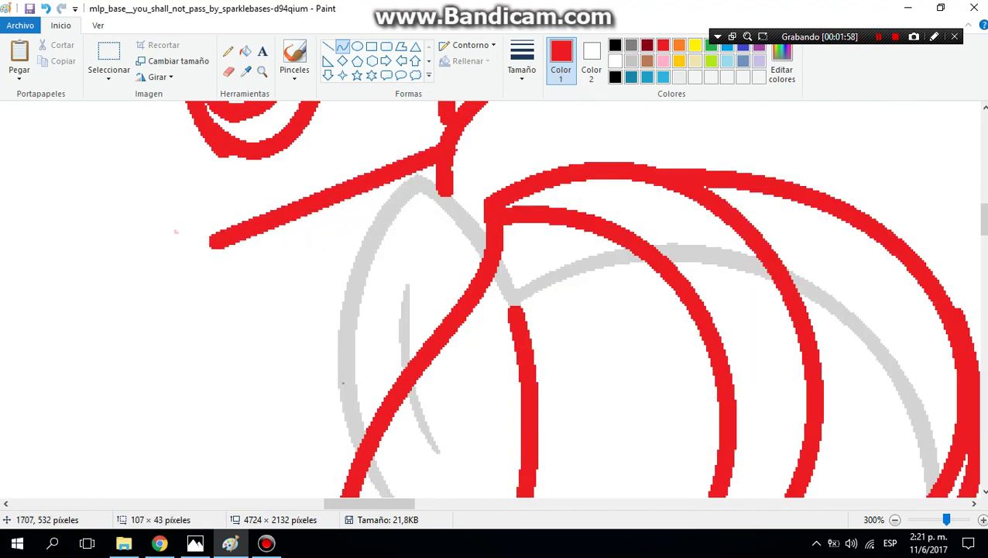
drag(333, 203, 356, 232)
drag(386, 172, 281, 203)
mouse_move(211, 239)
mouse_down()
mouse_move(209, 146)
mouse_move(244, 144)
mouse_move(246, 179)
mouse_up()
drag(203, 152, 207, 206)
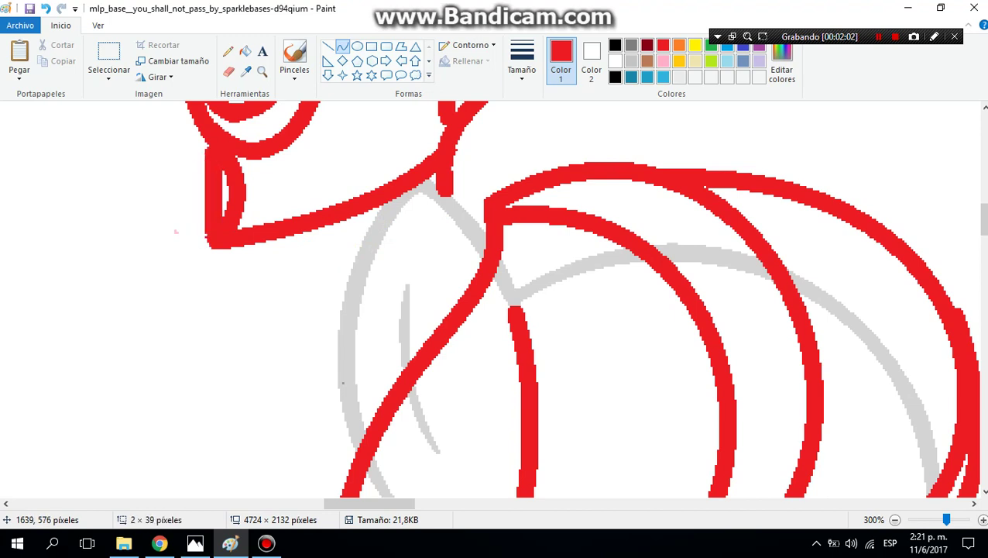
Step: Round off the far end of the rear lock and add curved inner strands beside the spiral, the last about 27 × 43 px
drag(211, 163, 183, 226)
drag(292, 142, 344, 236)
scroll(925, 285, up, 3)
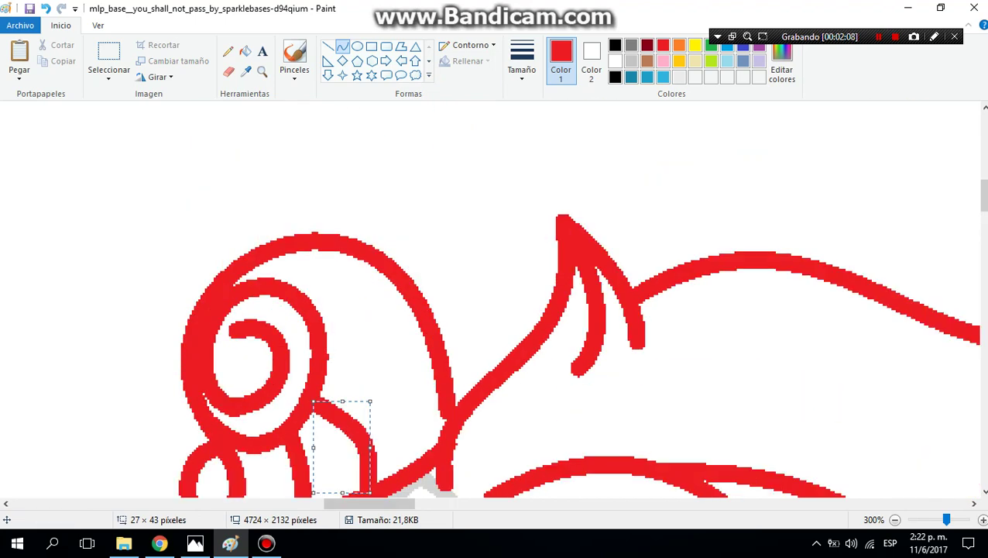
Step: Undo the arch, spiral curl and lower edge of the rear lock behind the ear
key(ctrl+Page_Down)
key(ctrl+Page_Down)
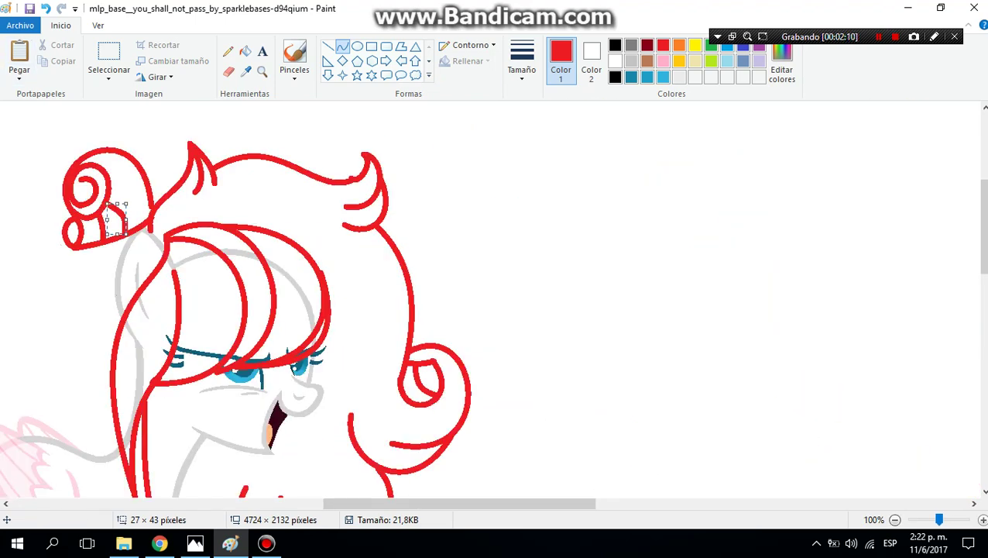
key(ctrl+z)
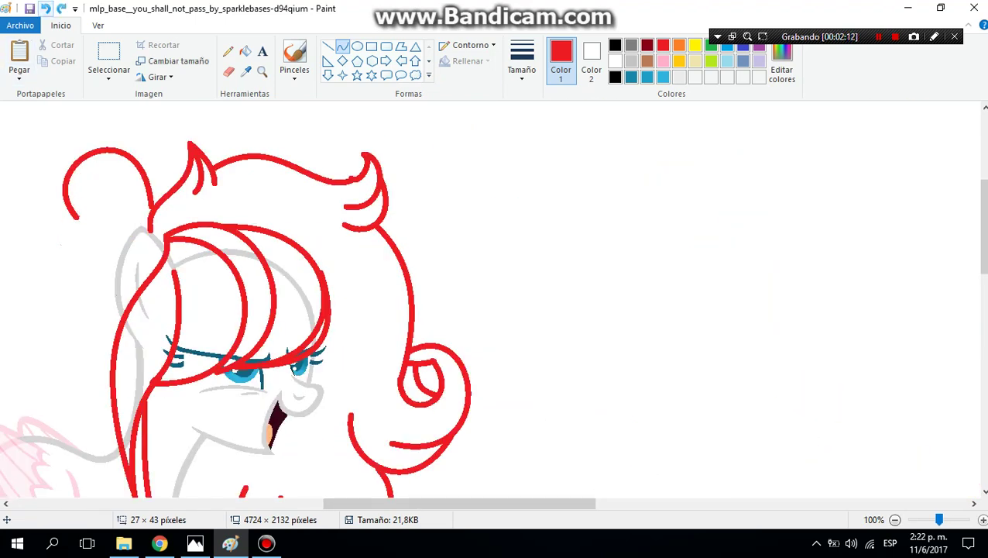
key(ctrl+z)
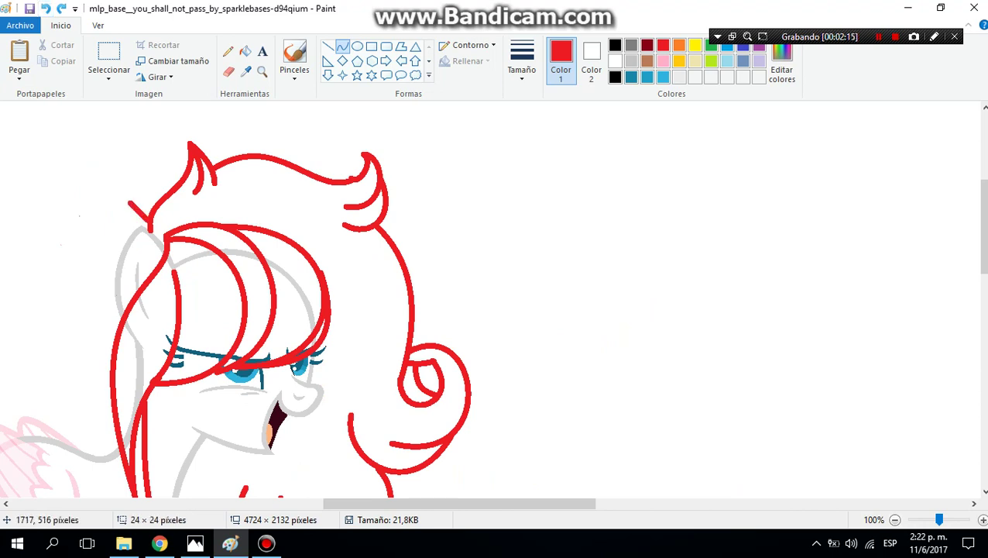
Step: Try a wavy red curve running backward from the base of the rear tuft, about 100 × 64 px
mouse_move(131, 203)
mouse_down()
mouse_move(73, 209)
mouse_move(112, 173)
mouse_move(103, 216)
mouse_up()
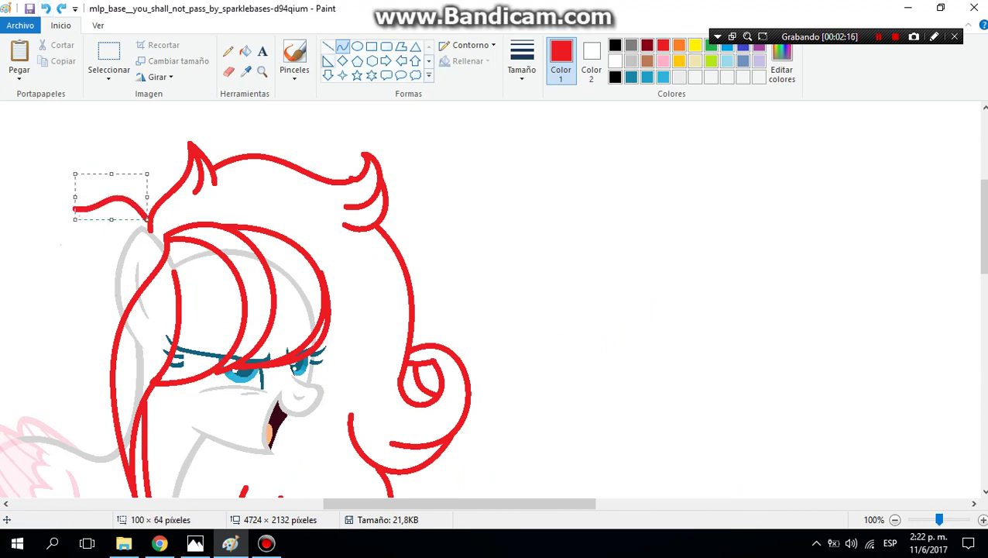
click(262, 71)
click(163, 228)
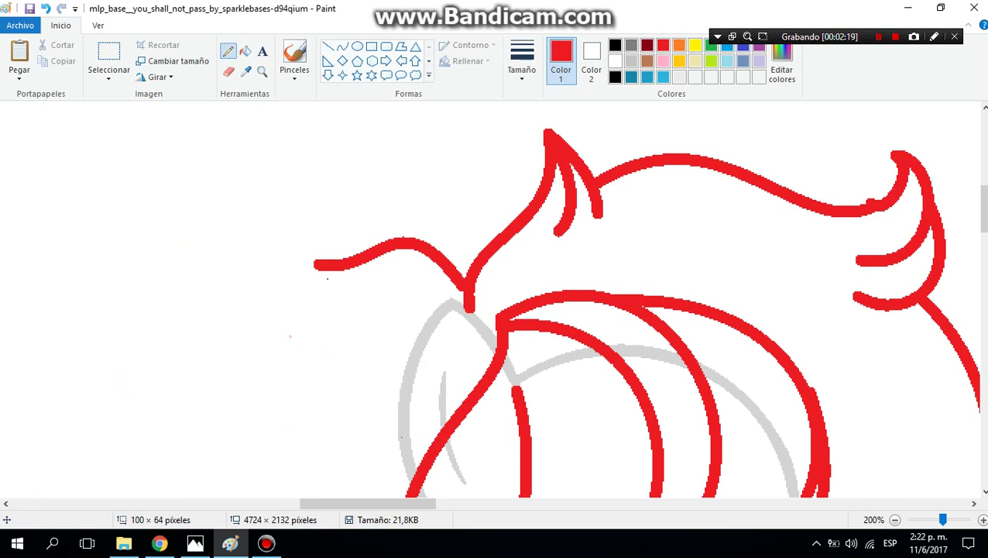
click(45, 9)
Step: Draw two rounded locks behind the ear and neck, the upper about 105 × 184 px and the lower about 76 × 136 px
scroll(496, 302, down, 3)
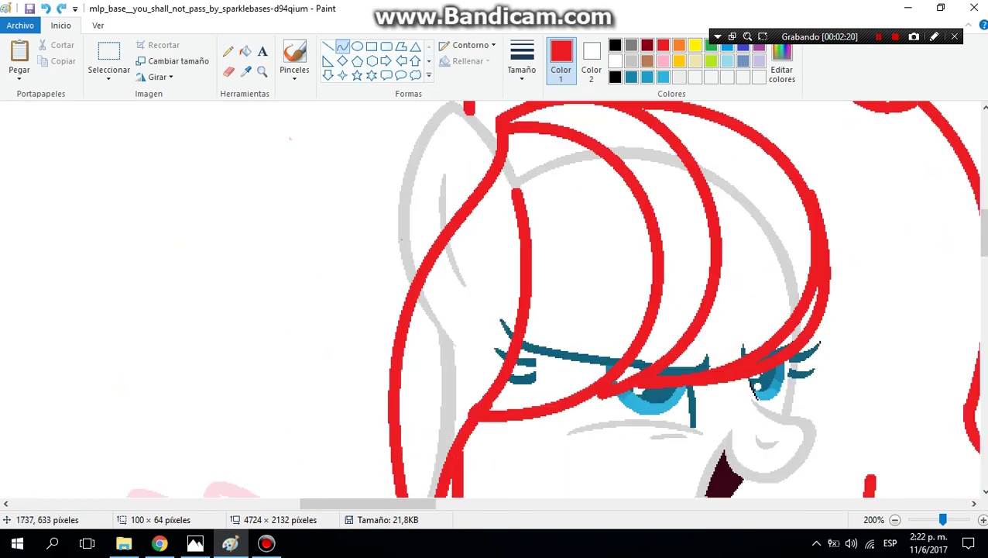
mouse_move(410, 143)
mouse_down()
mouse_move(387, 414)
mouse_move(364, 348)
mouse_move(310, 282)
mouse_move(295, 330)
mouse_move(291, 296)
mouse_move(301, 329)
mouse_up()
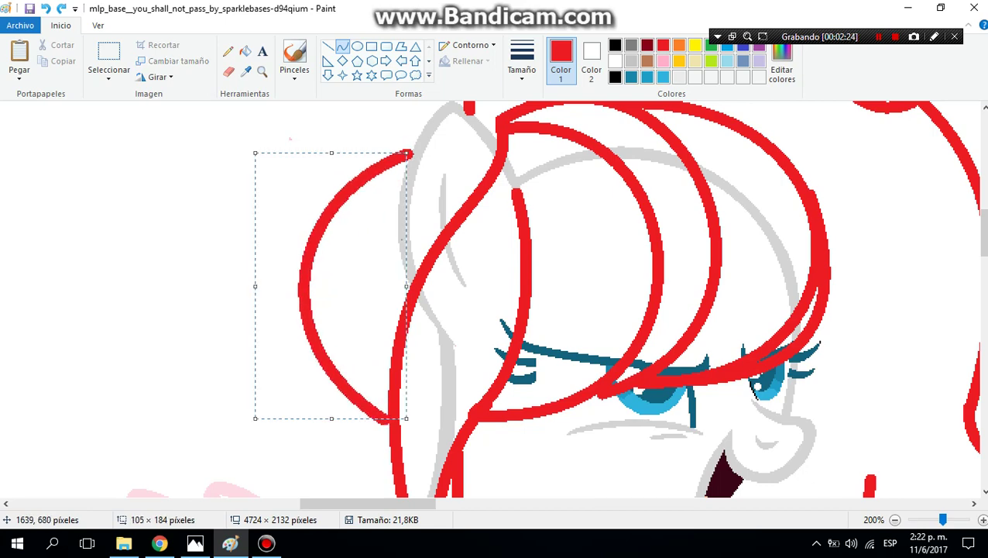
scroll(301, 329, down, 3)
click(299, 298)
mouse_move(320, 170)
mouse_down()
mouse_move(405, 361)
mouse_move(345, 231)
mouse_move(302, 248)
mouse_up()
scroll(341, 432, up, 2)
scroll(472, 299, up, 2)
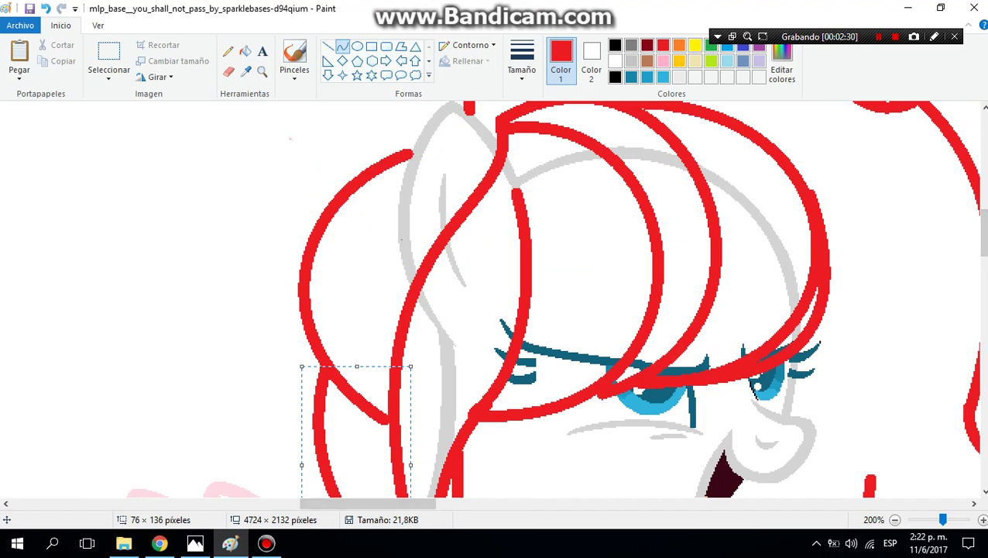
Step: Select the small multicoloured pony with an area of about 639 × 439 px and move it farther left, away from the mane drawing
scroll(489, 489, down, 3)
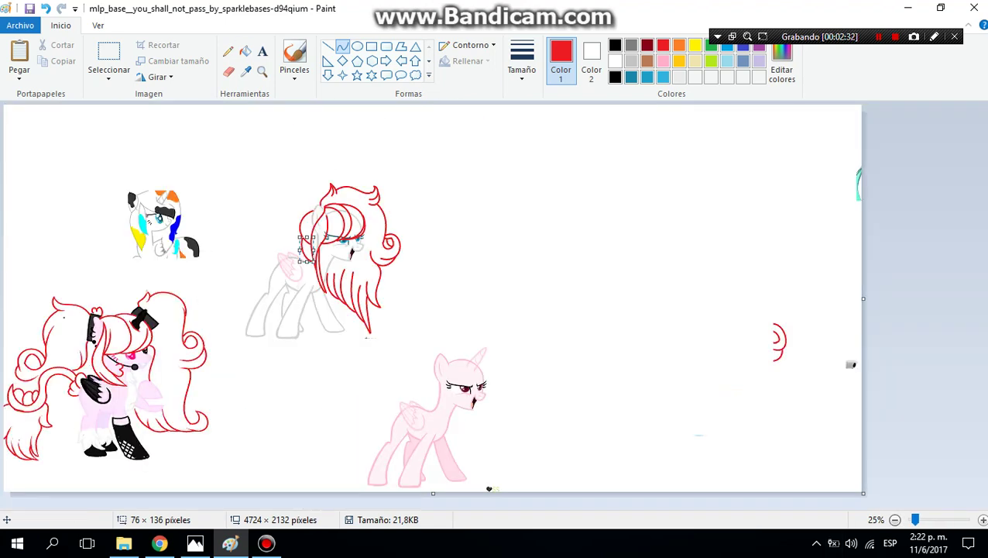
click(262, 70)
click(382, 304)
click(263, 242)
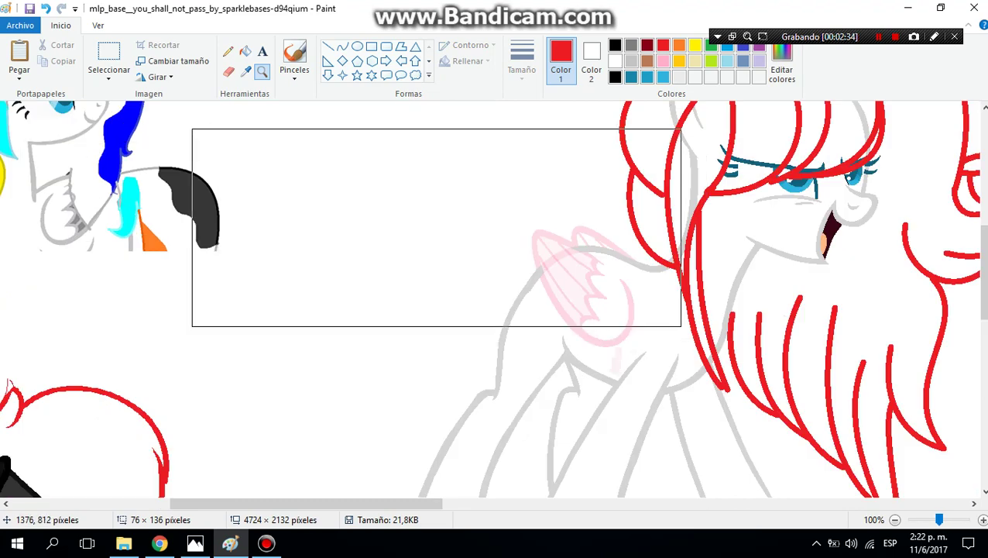
scroll(361, 476, up, 3)
drag(306, 503, 147, 503)
click(109, 58)
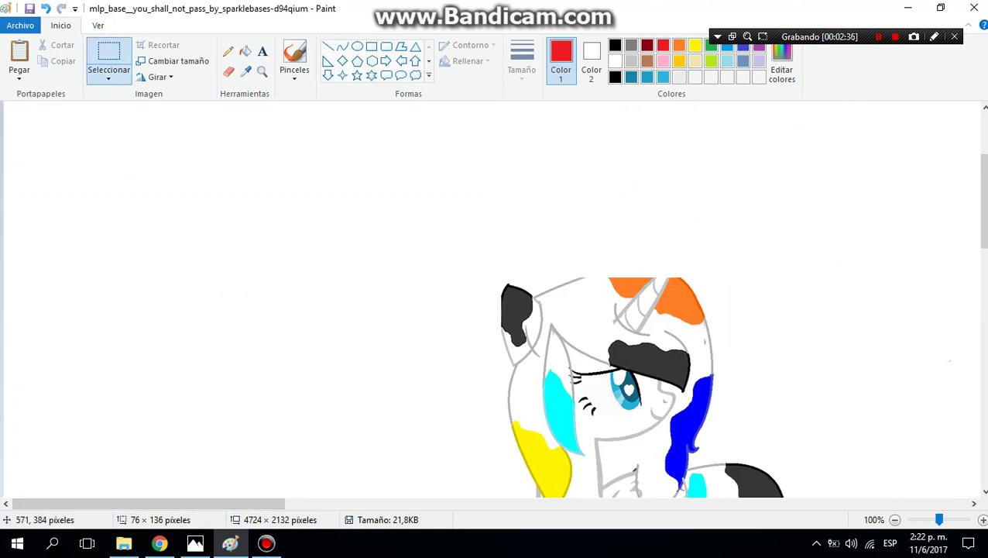
drag(829, 518, 840, 482)
drag(647, 327, 228, 232)
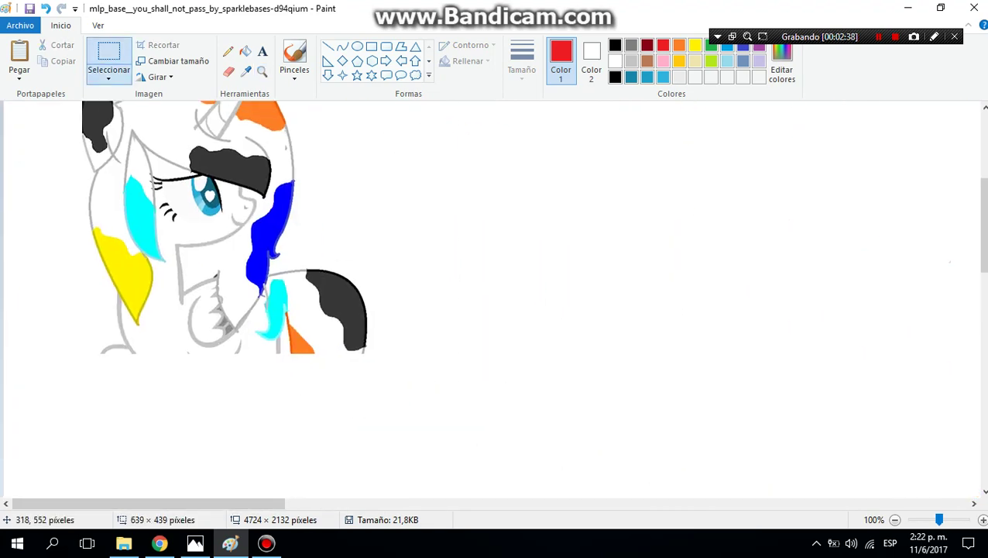
Step: Begin the tail with a red arch from the wing tip back down to the rump, about 128 × 181 px
scroll(232, 310, up, 2)
drag(150, 503, 388, 503)
scroll(496, 302, down, 5)
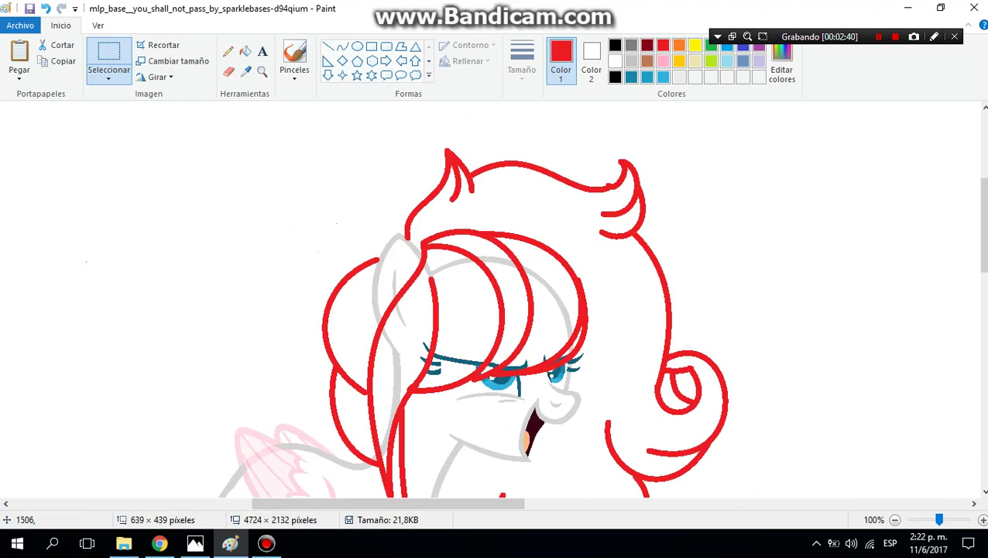
scroll(496, 302, left, 5)
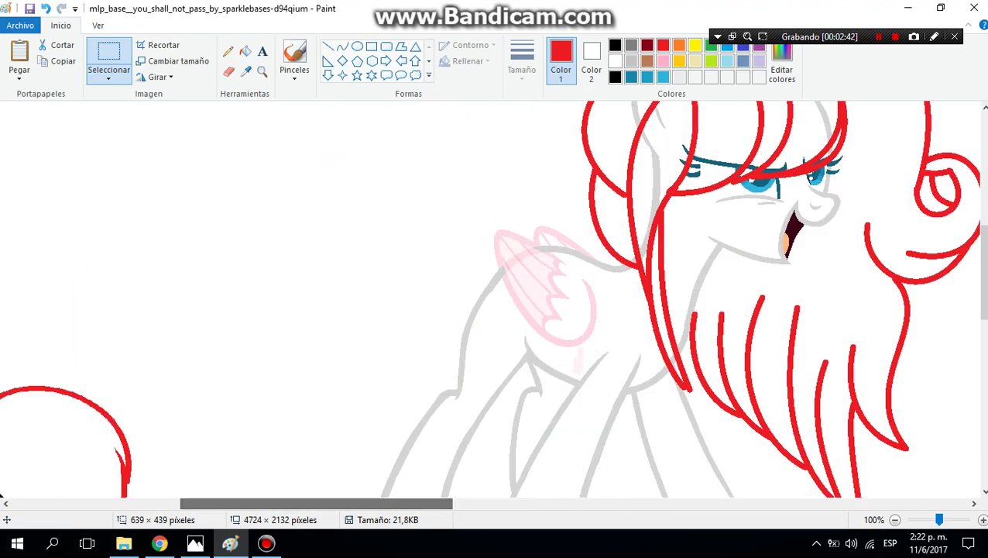
click(342, 47)
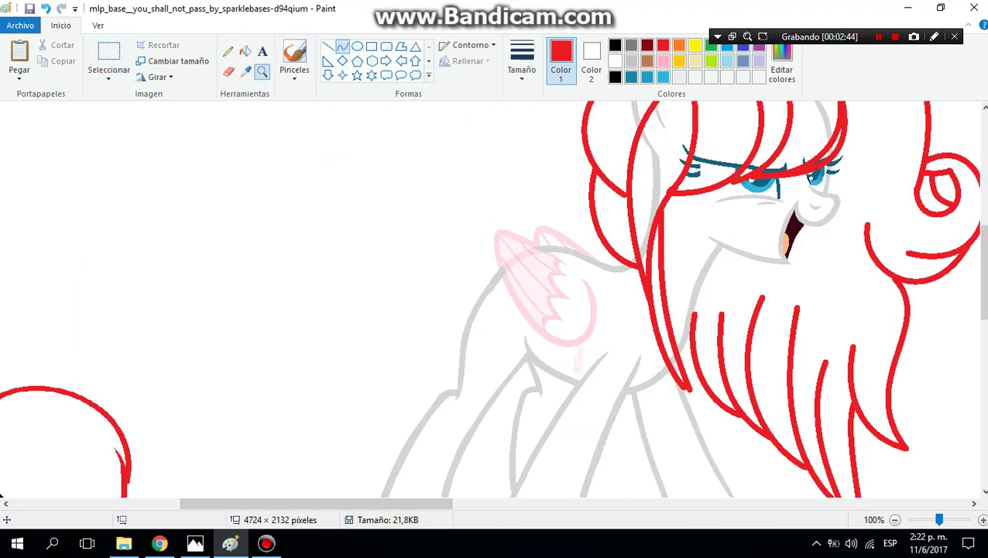
click(262, 71)
click(512, 278)
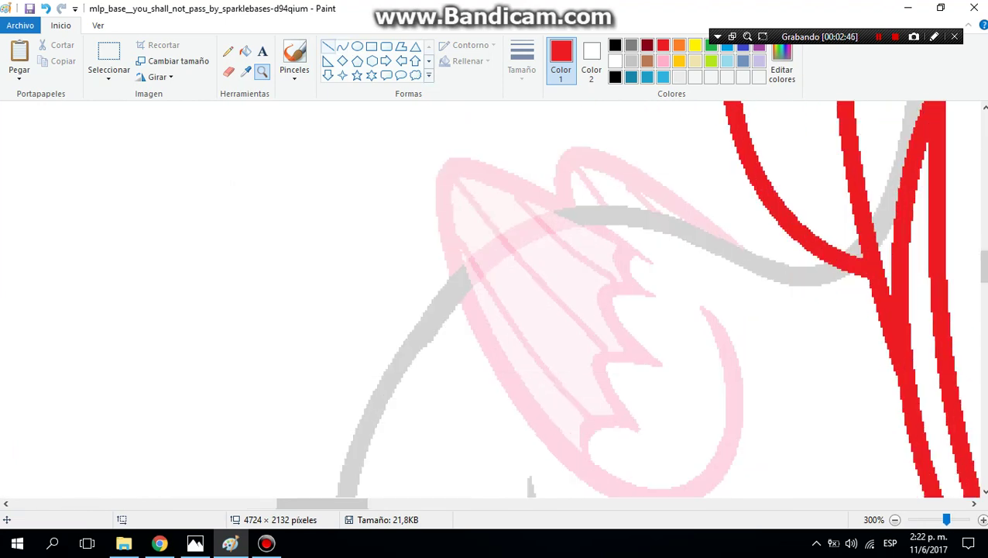
click(343, 47)
mouse_move(437, 186)
mouse_down()
mouse_move(315, 347)
mouse_move(370, 398)
mouse_up()
mouse_move(388, 295)
mouse_down()
mouse_move(364, 116)
mouse_move(228, 233)
mouse_move(135, 205)
mouse_up()
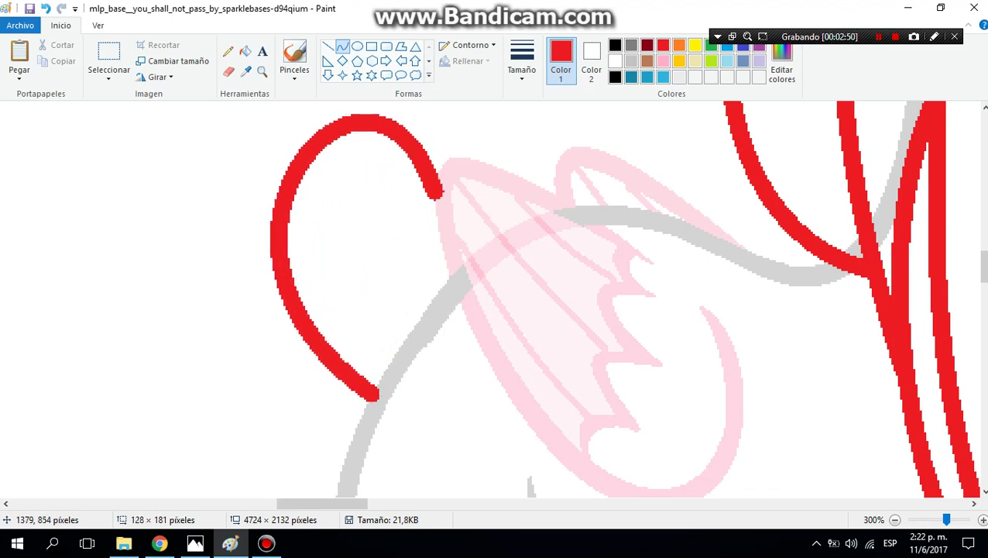
click(438, 159)
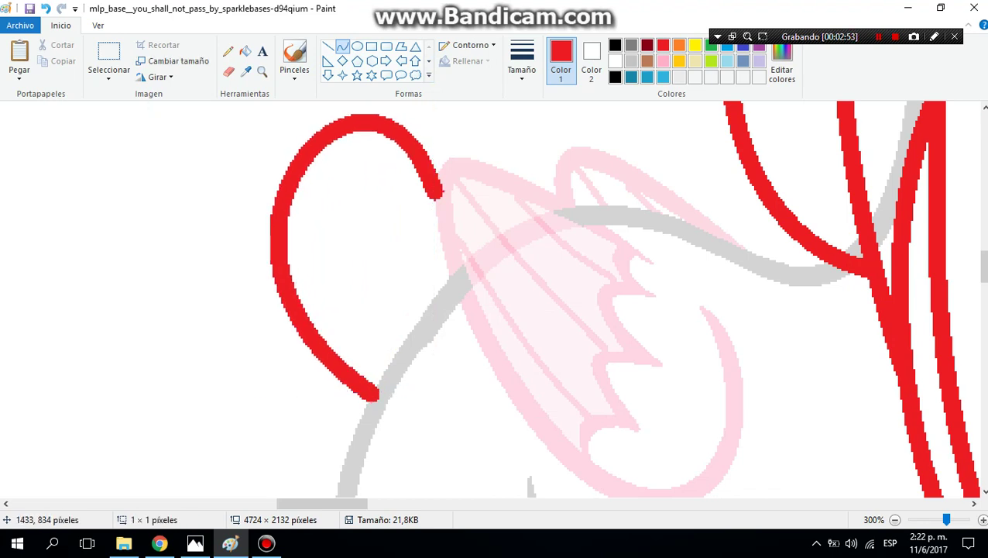
Step: Add two overlapping curved locks behind and below the first tail arch, about 55 × 105 px and 79 × 86 px
mouse_move(280, 199)
mouse_down()
mouse_move(270, 474)
mouse_move(295, 426)
mouse_up()
mouse_move(279, 263)
mouse_down()
mouse_move(179, 235)
mouse_move(188, 352)
mouse_up()
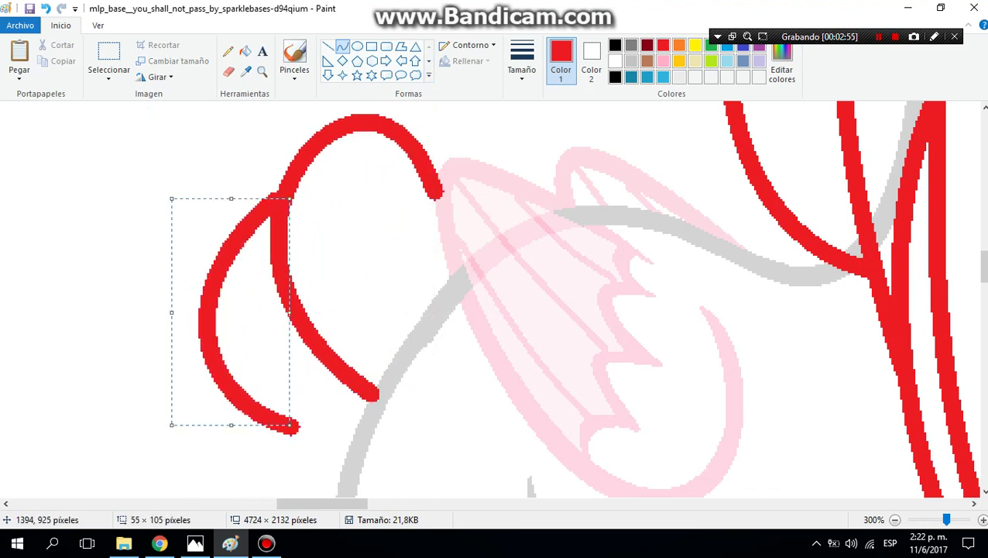
drag(189, 418, 213, 457)
scroll(213, 457, down, 3)
click(217, 405)
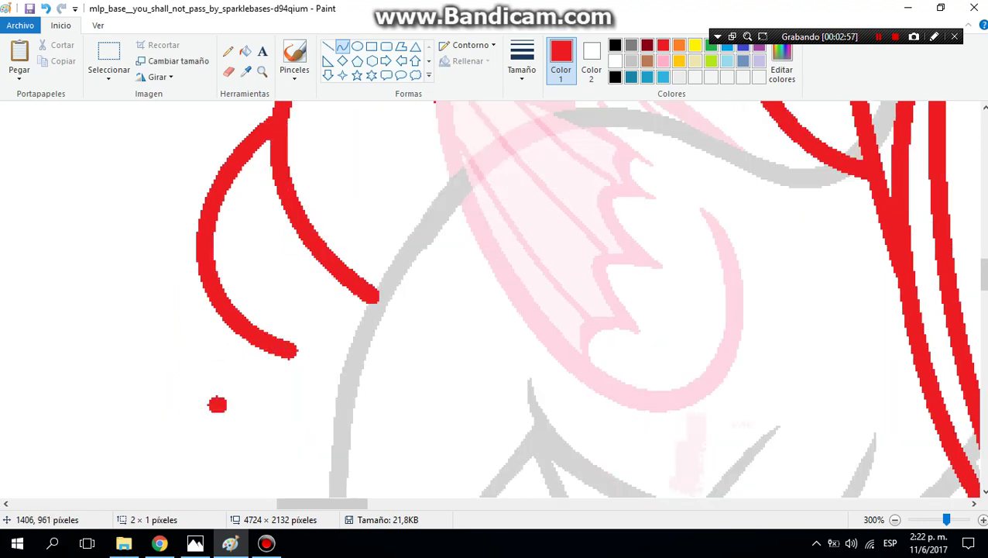
key(ctrl+z)
mouse_move(188, 258)
mouse_down()
mouse_move(246, 438)
mouse_move(341, 457)
mouse_move(178, 275)
mouse_move(184, 417)
mouse_up()
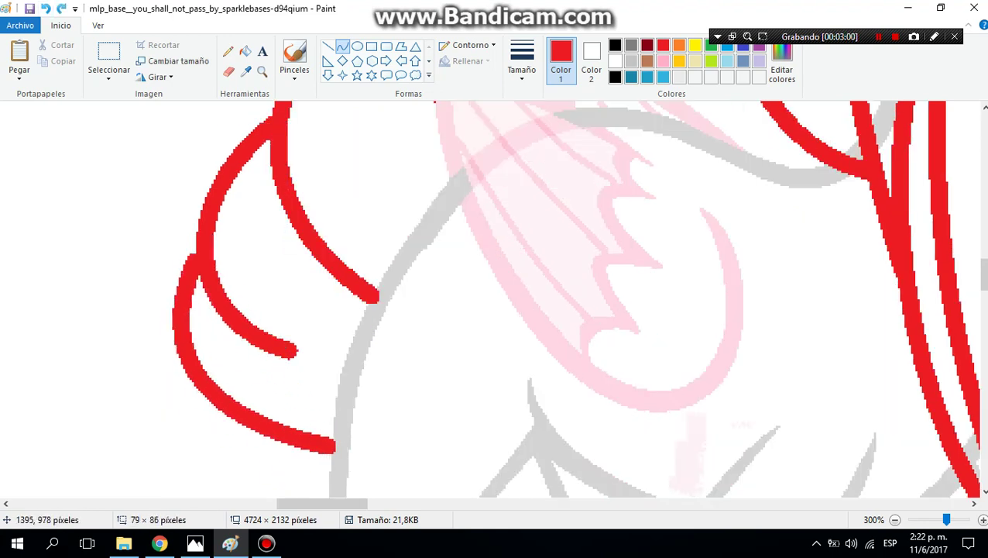
scroll(186, 418, down, 6)
scroll(495, 302, up, 6)
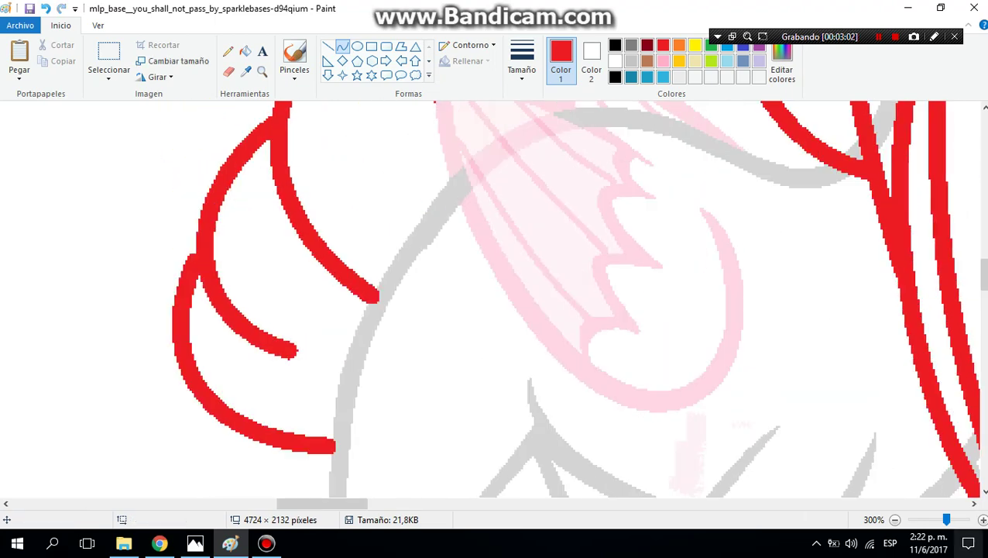
Step: Draw an S-shaped curve rising from the wing to a pointed tuft and close its tip with a short inward curve about 30 × 72 px
click(895, 519)
click(894, 520)
click(894, 519)
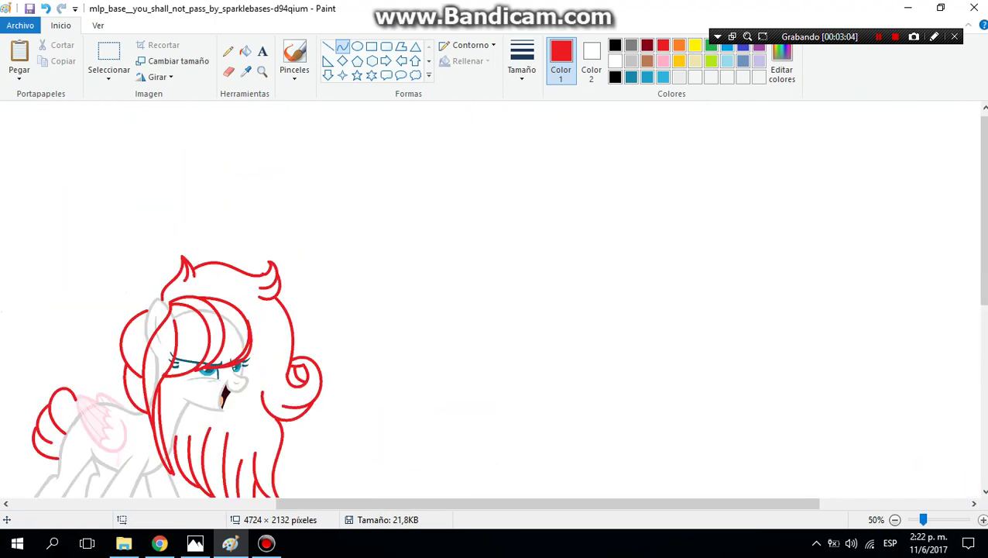
click(262, 71)
click(128, 342)
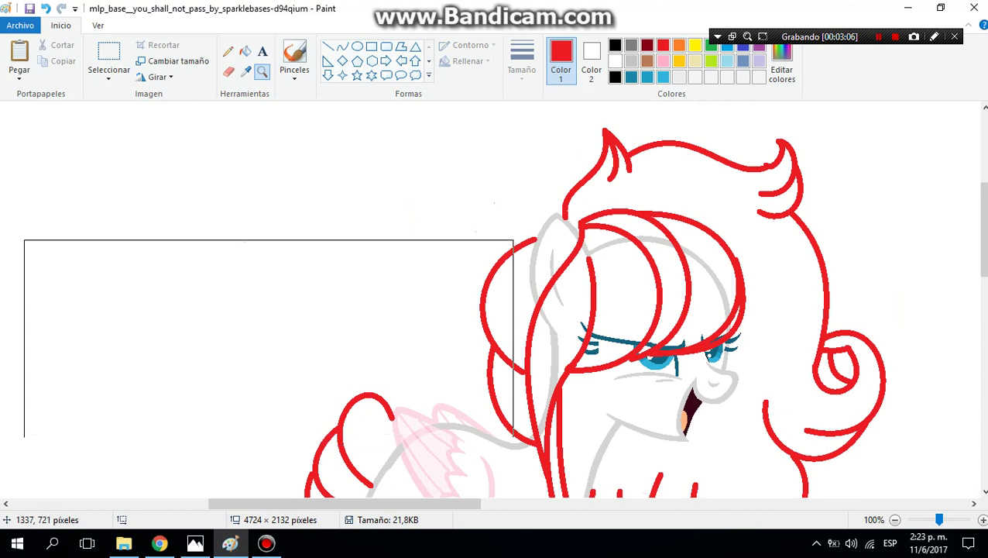
click(342, 46)
drag(422, 412, 385, 330)
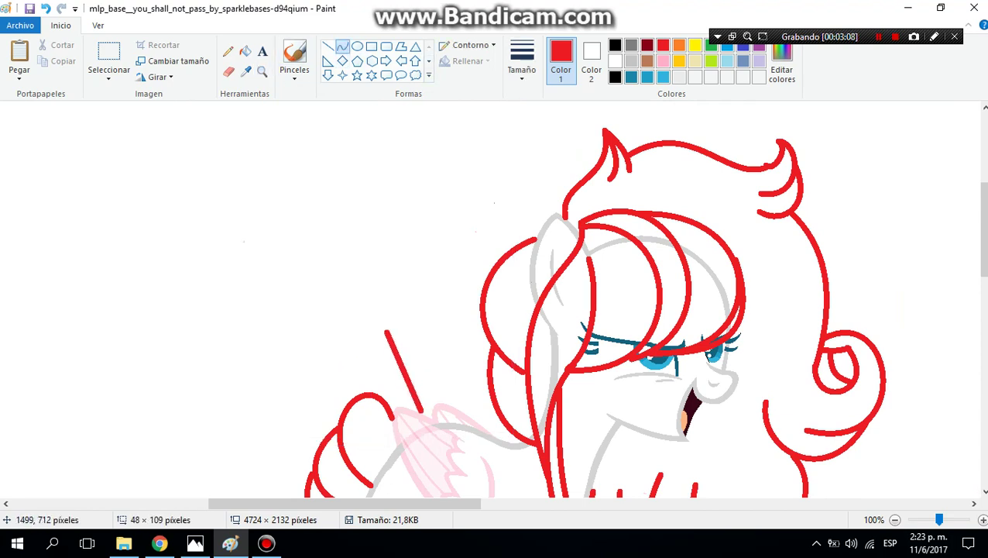
drag(477, 341, 433, 348)
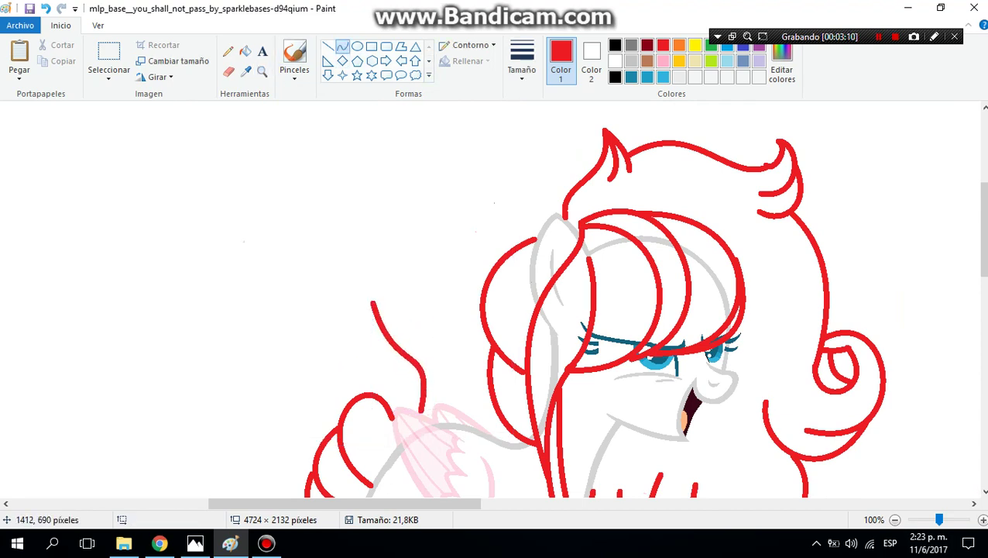
drag(365, 331, 356, 322)
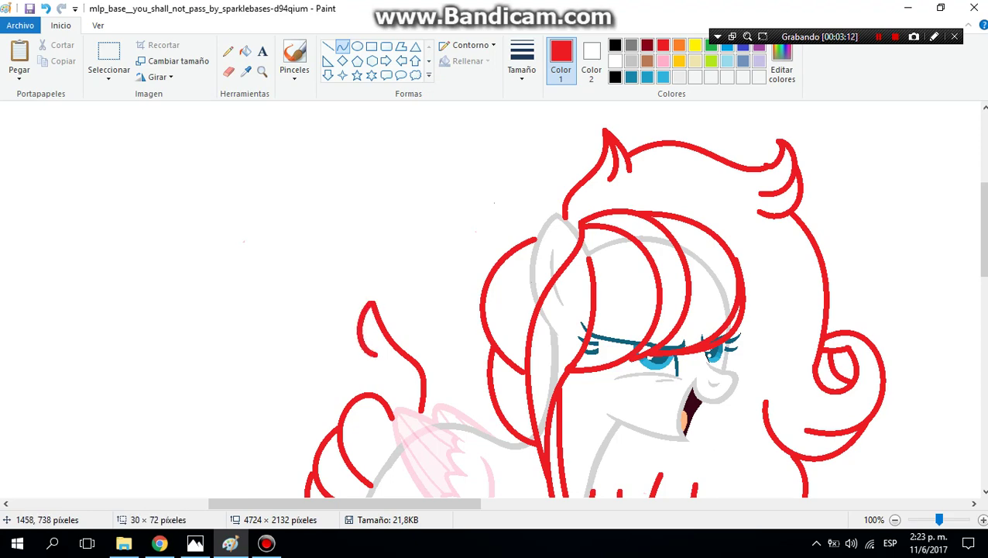
Step: Extend the tail's upper edge backward from the tuft with a long wavy curve and hook its end with a curve about 71 × 43 px
mouse_move(372, 357)
mouse_down()
mouse_move(377, 341)
mouse_move(195, 339)
mouse_up()
mouse_move(304, 339)
mouse_down()
mouse_move(304, 317)
mouse_move(277, 359)
mouse_up()
scroll(495, 302, down, 3)
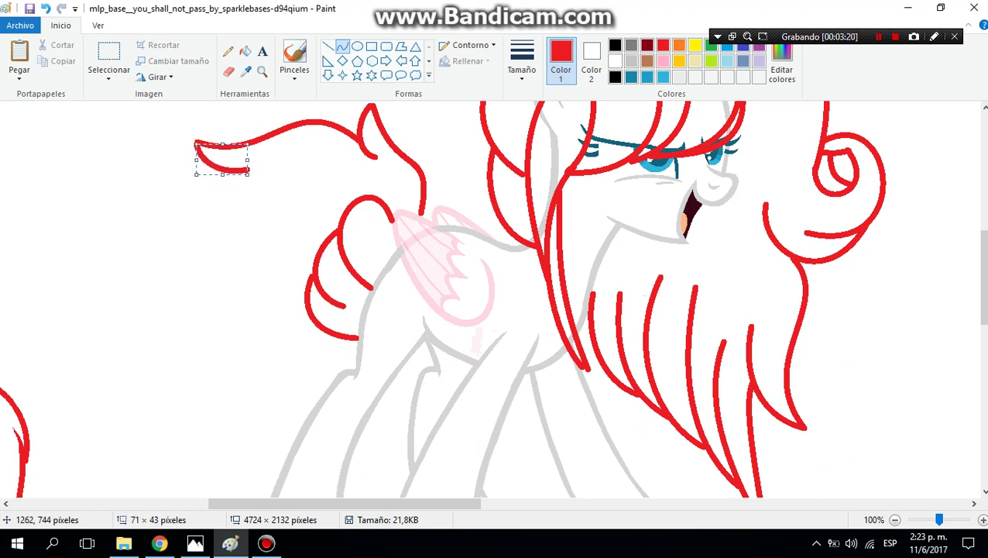
key(Return)
Step: Draw the tail's rear edge as an S-shaped curve descending from the hooked end, about 81 × 204 px
drag(226, 171, 172, 324)
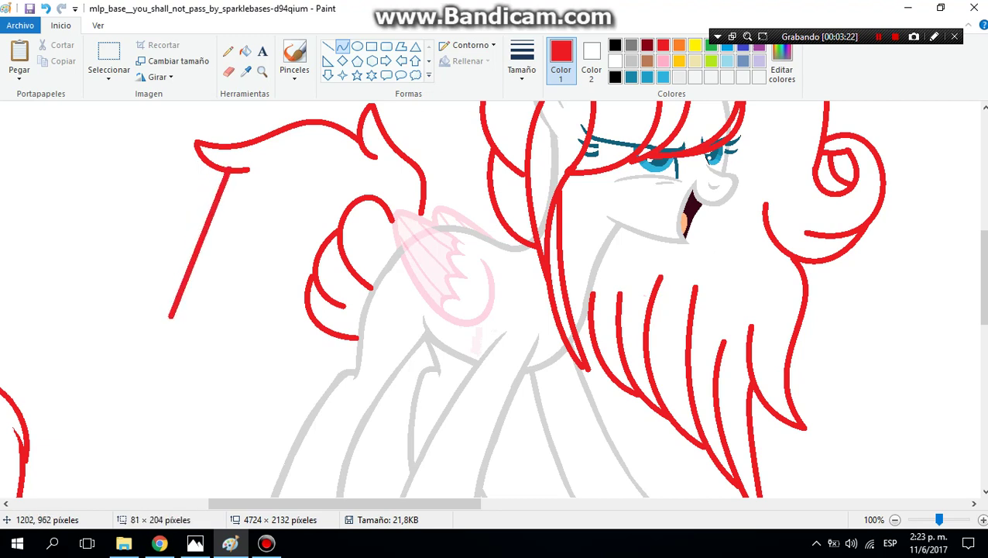
mouse_move(204, 249)
mouse_down()
mouse_move(187, 219)
mouse_move(167, 211)
mouse_up()
mouse_move(194, 279)
mouse_down()
mouse_move(236, 282)
mouse_move(216, 257)
mouse_move(232, 215)
mouse_up()
key(Return)
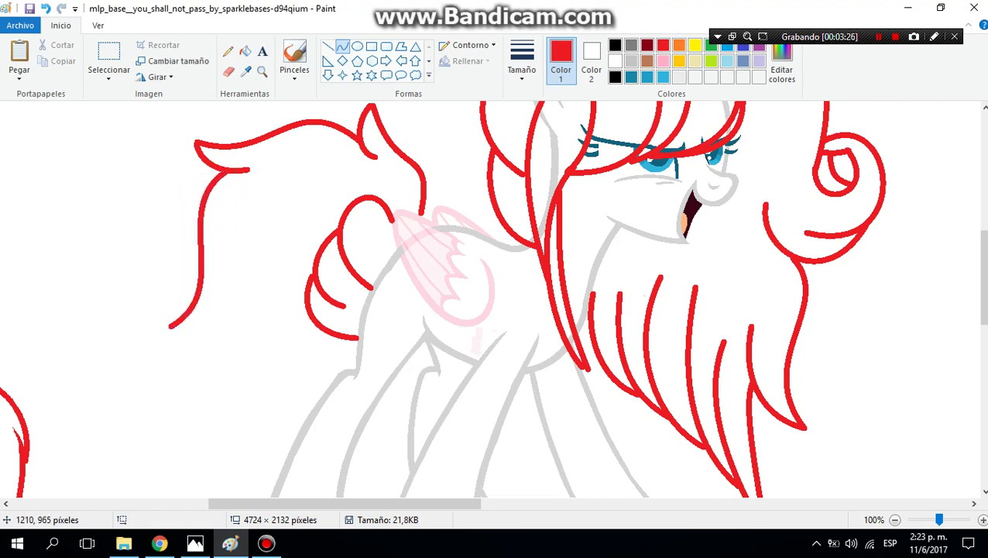
Step: Form a heart-shaped curl at the lower end of the tail's rear edge with a small arch above it, about 70 × 69 px
mouse_move(170, 324)
mouse_down()
mouse_move(182, 263)
mouse_move(189, 280)
mouse_move(110, 267)
mouse_move(171, 204)
mouse_up()
mouse_move(155, 271)
mouse_down()
mouse_move(198, 265)
mouse_move(179, 266)
mouse_move(199, 241)
mouse_move(159, 247)
mouse_move(166, 221)
mouse_move(186, 209)
mouse_up()
key(Escape)
Step: Switch to Chrome, look through the open YouTube video pages, and return to Paint
click(159, 543)
key(ctrl+Tab)
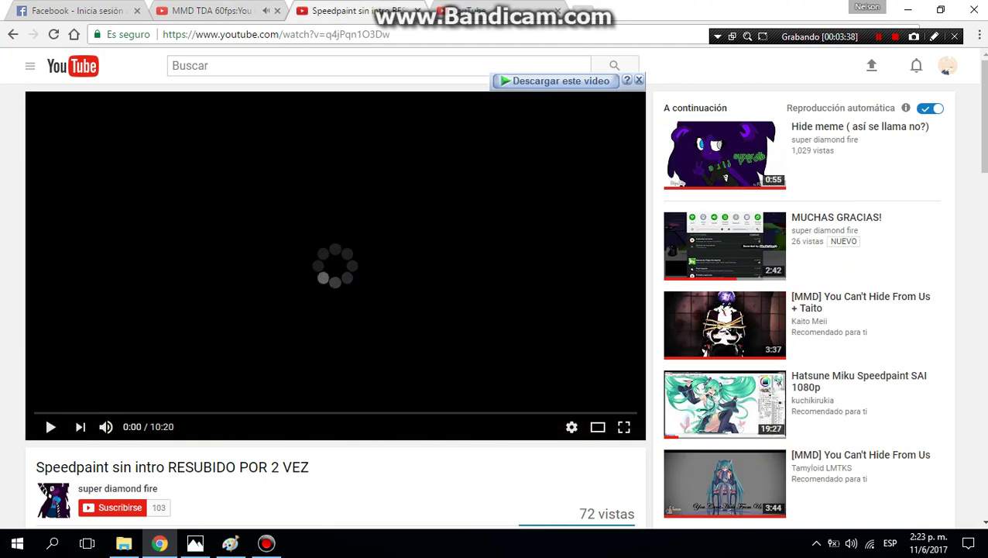
key(ctrl+shift+Tab)
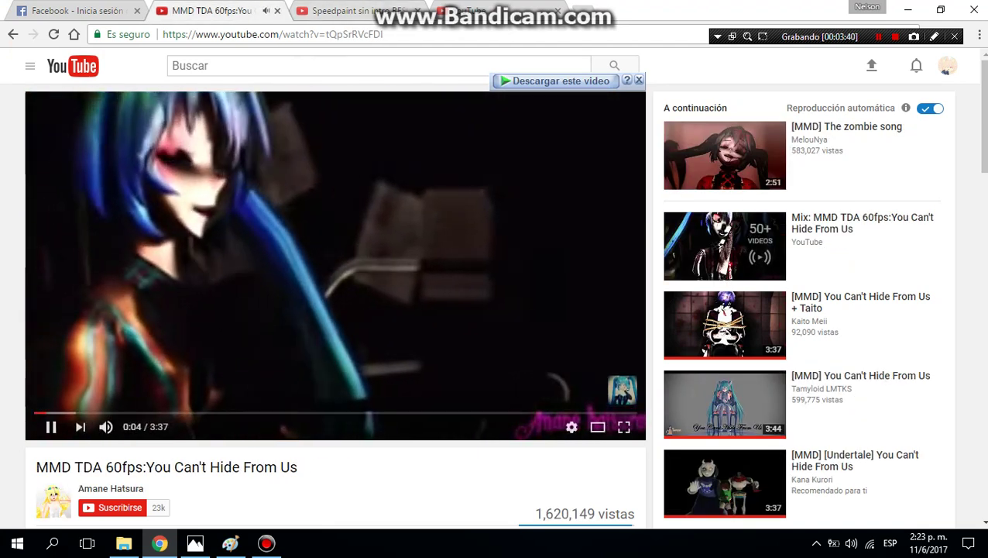
key(ctrl+Tab)
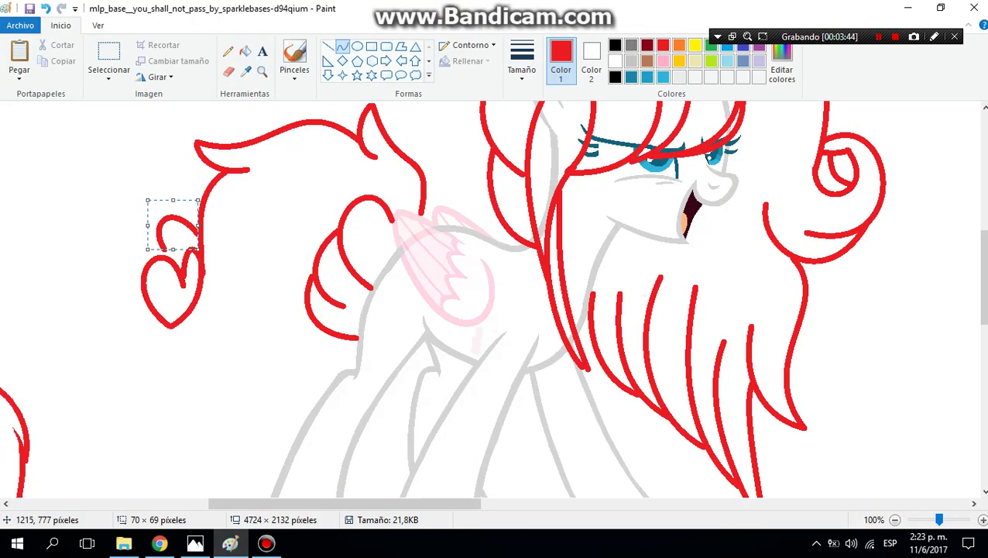
key(alt+Tab)
Step: Draw a large curve around the outside of the heart-shaped curl, from the small arch to below the heart's point
mouse_move(158, 232)
mouse_down()
mouse_move(110, 263)
mouse_move(172, 317)
mouse_move(177, 350)
mouse_up()
mouse_move(139, 286)
mouse_down()
mouse_move(86, 263)
mouse_move(38, 286)
mouse_move(62, 267)
mouse_up()
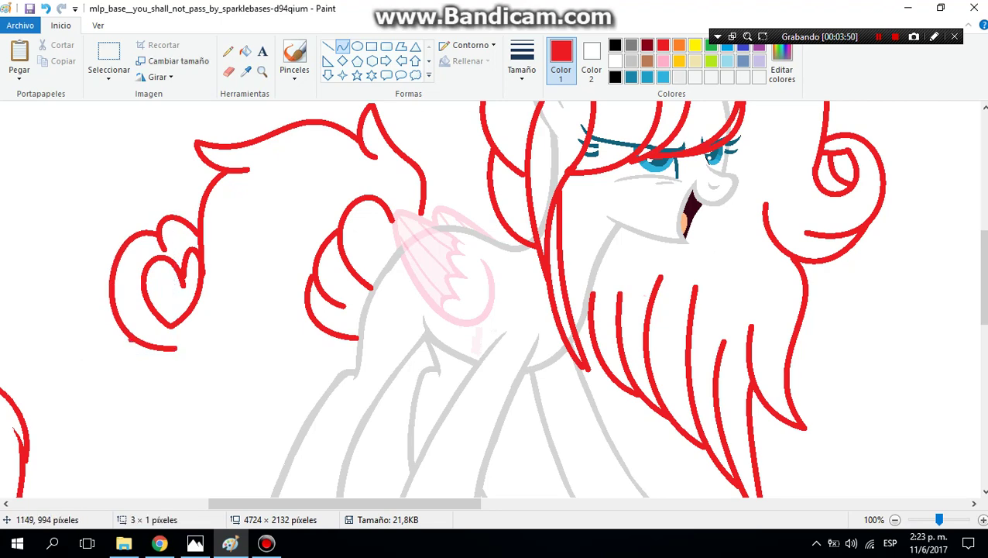
Step: Draw a rounded lock beneath the heart curl and a curved front edge descending from the lowest curl at the rump
mouse_move(131, 338)
mouse_down()
mouse_move(237, 355)
mouse_move(178, 403)
mouse_up()
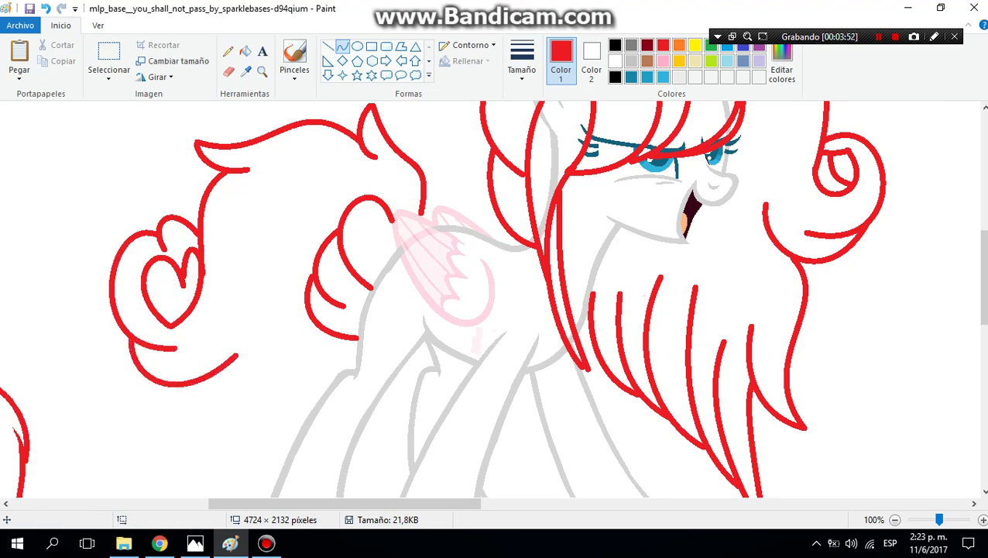
click(262, 71)
click(321, 353)
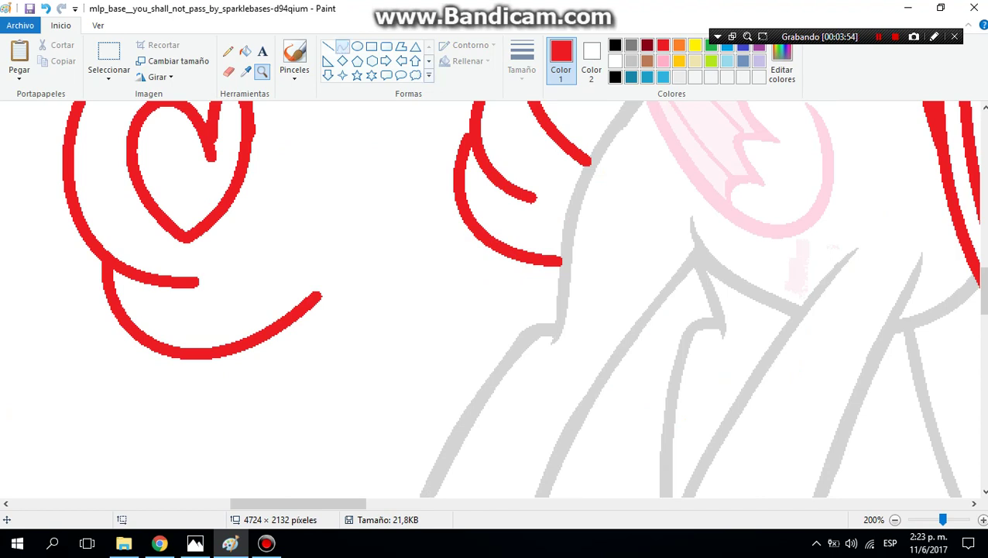
click(342, 47)
drag(511, 257, 335, 553)
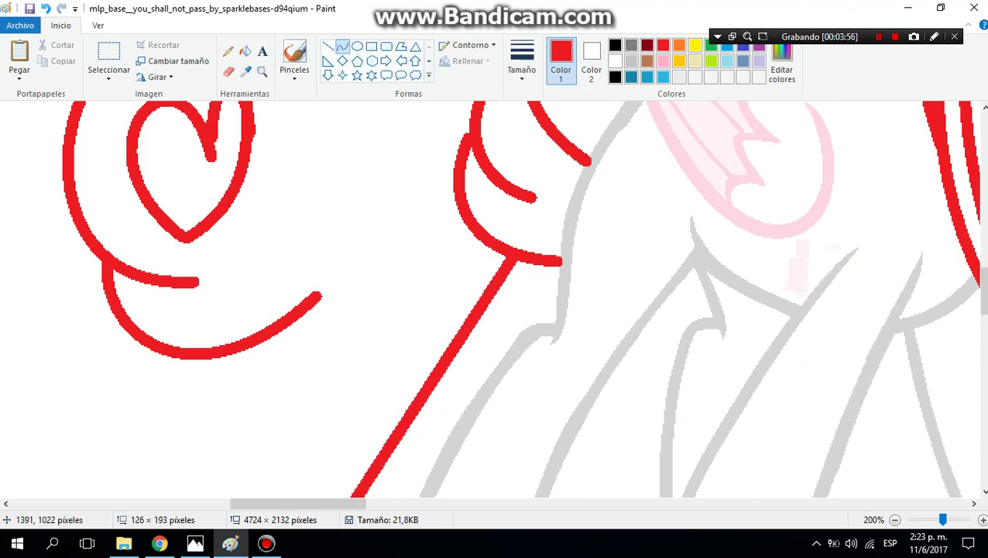
drag(457, 306, 556, 421)
click(556, 421)
scroll(496, 299, down, 3)
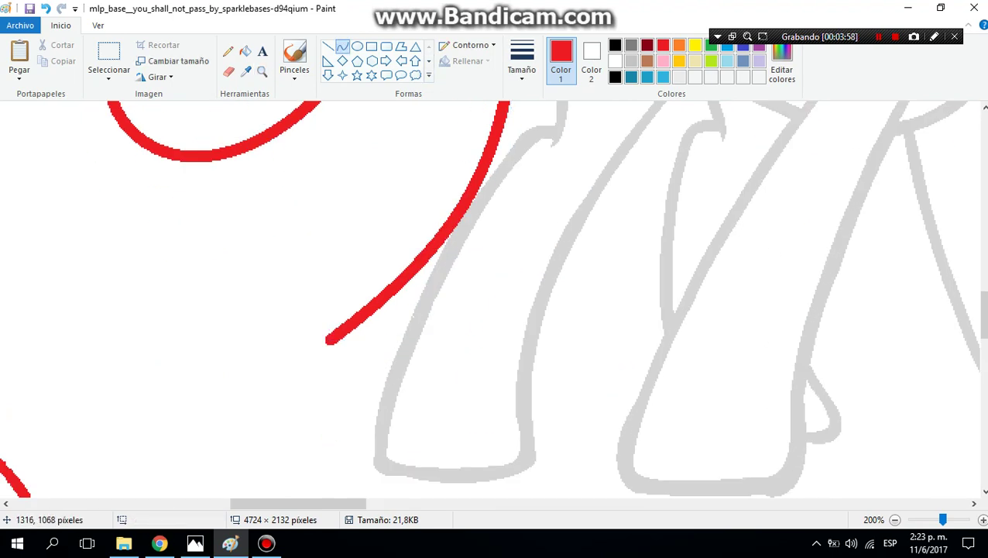
Step: Draw a second curved tail strand behind the front edge, sweeping down past its lower end, about 176 × 222 px
scroll(462, 307, up, 2)
drag(419, 176, 155, 517)
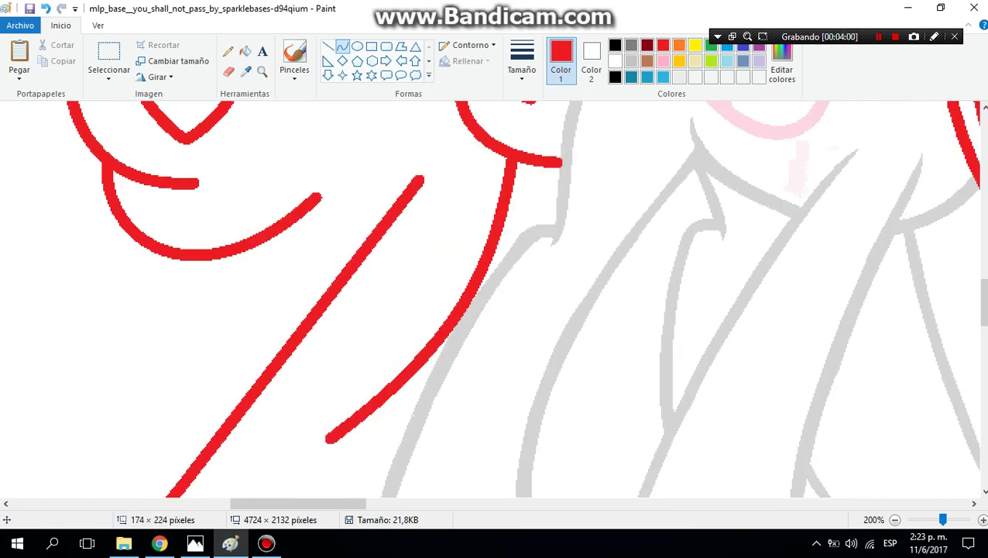
mouse_move(294, 349)
mouse_down()
mouse_move(420, 347)
mouse_move(356, 496)
mouse_up()
scroll(139, 401, down, 1)
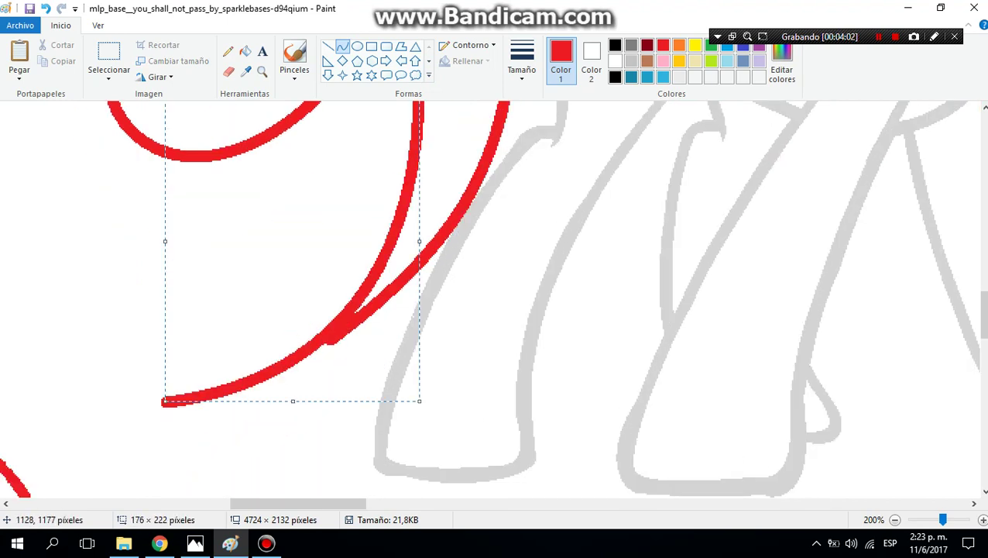
mouse_move(364, 128)
mouse_down()
mouse_move(202, 387)
mouse_move(74, 479)
mouse_up()
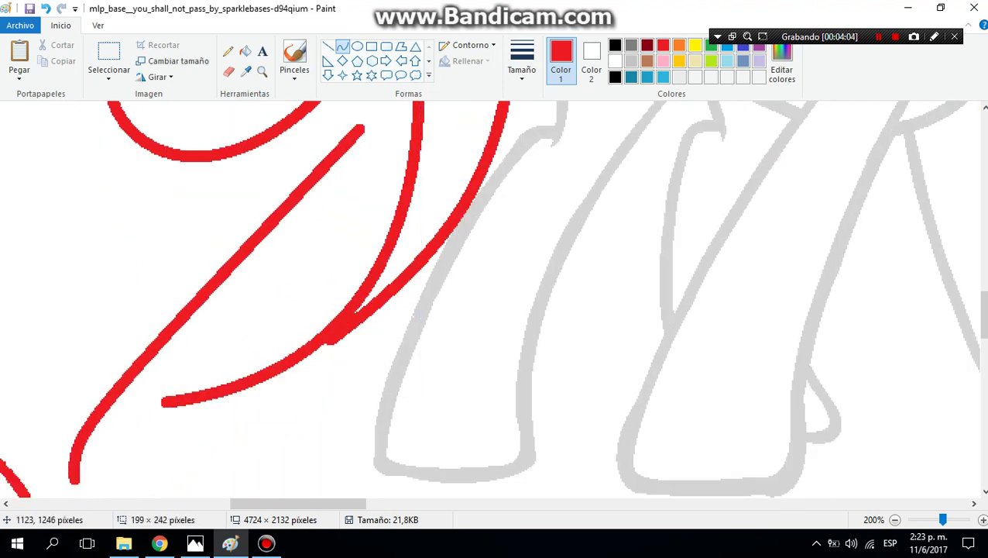
key(ctrl+z)
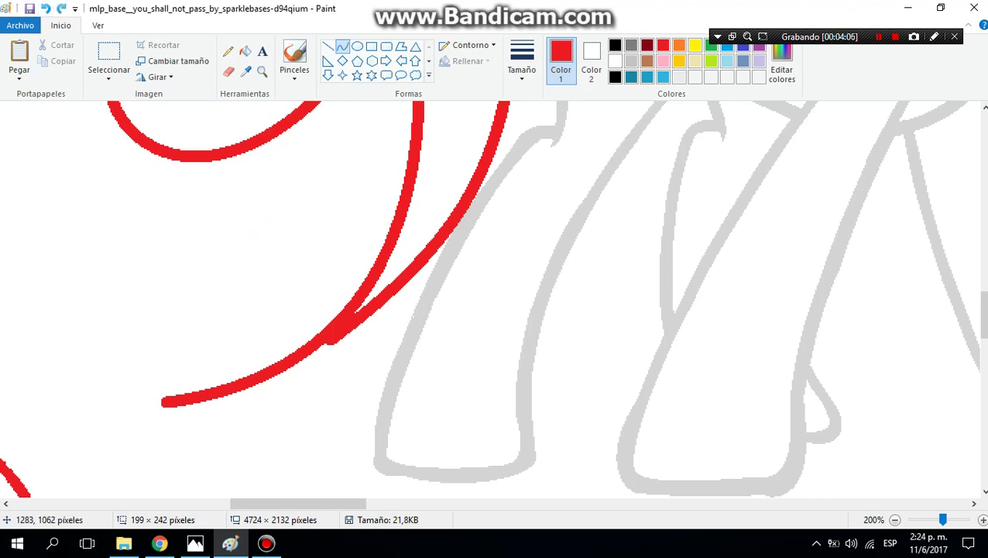
Step: Draw a third tail strand about 162 × 165 px and a rear edge from the rounded lock down to the tail's tip
mouse_move(316, 186)
mouse_down()
mouse_move(110, 409)
mouse_move(77, 426)
mouse_up()
drag(197, 306, 265, 367)
drag(235, 336, 213, 286)
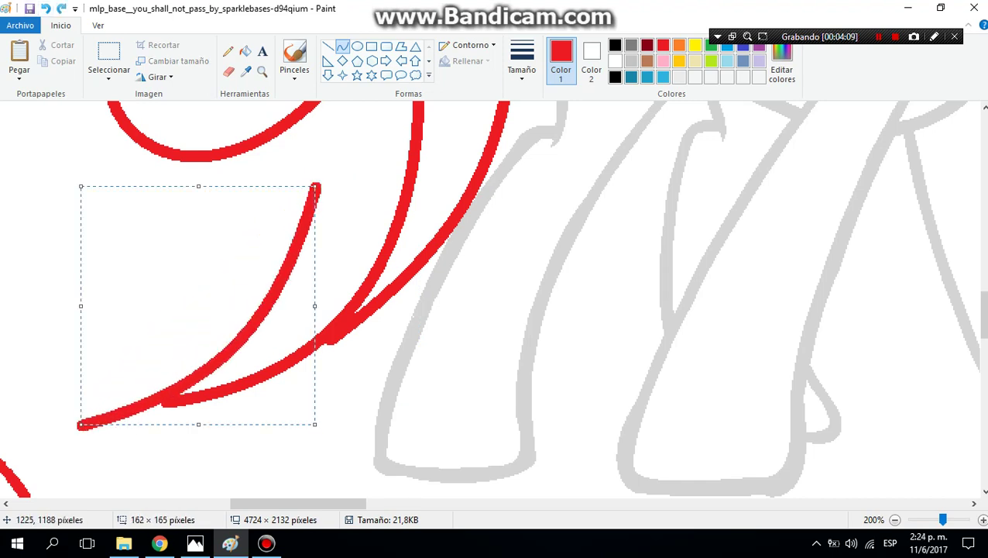
click(74, 214)
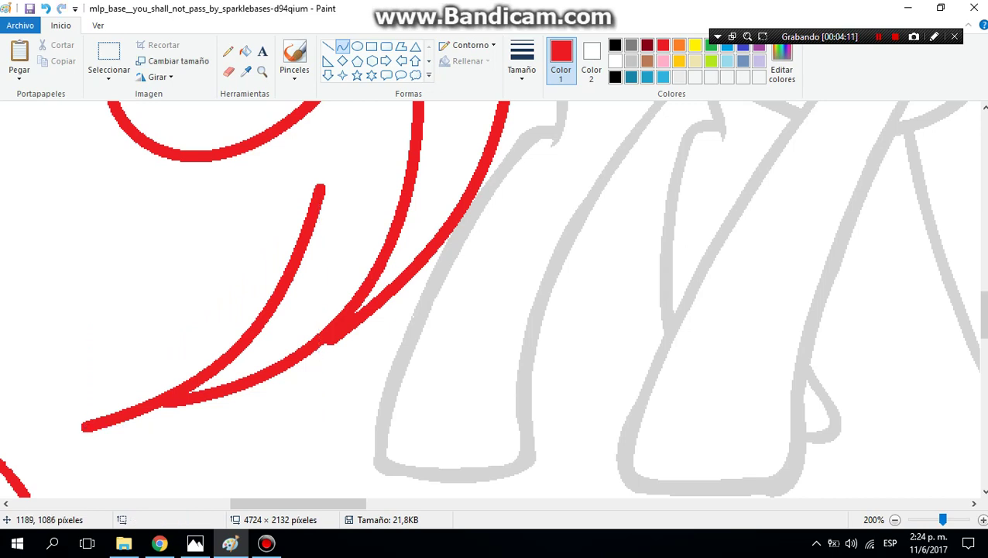
drag(232, 159, 145, 379)
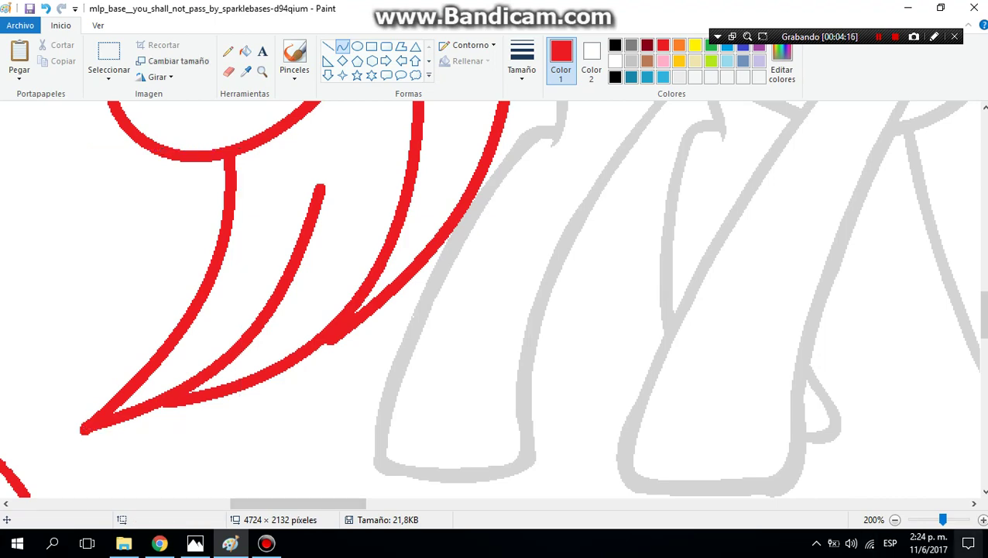
Step: Select most of the finished reference pony and move it straight down, partly off the canvas
scroll(850, 364, down, 3)
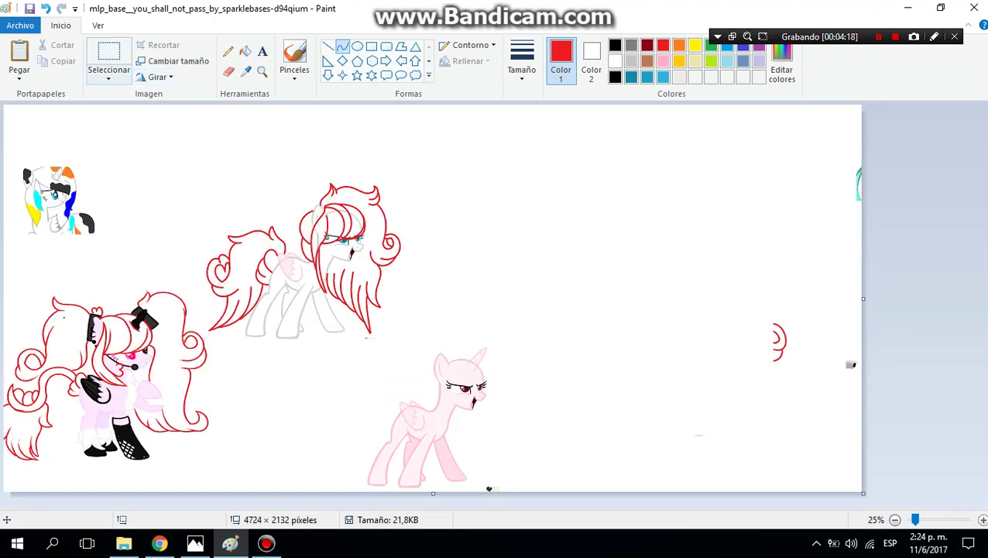
click(109, 70)
click(151, 111)
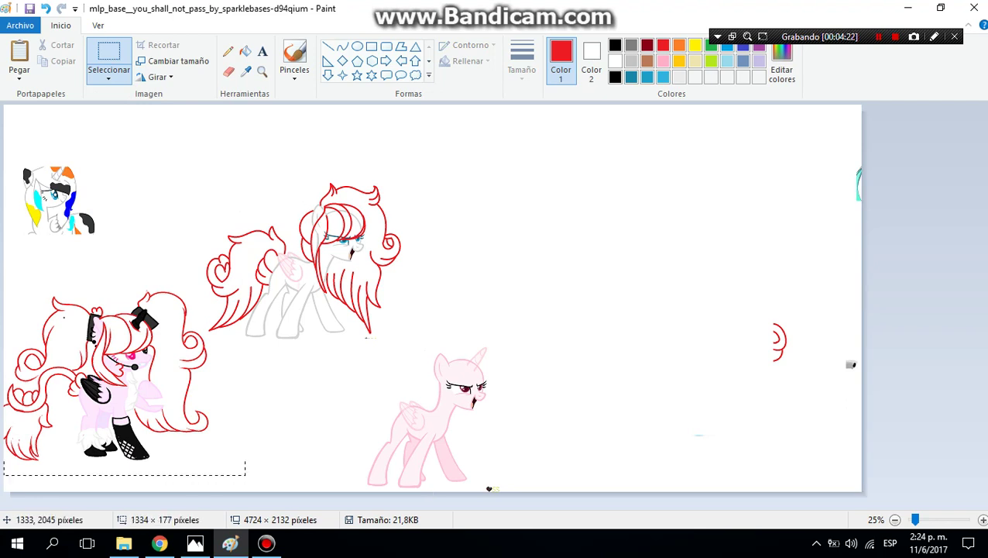
drag(4, 443, 4, 298)
click(177, 489)
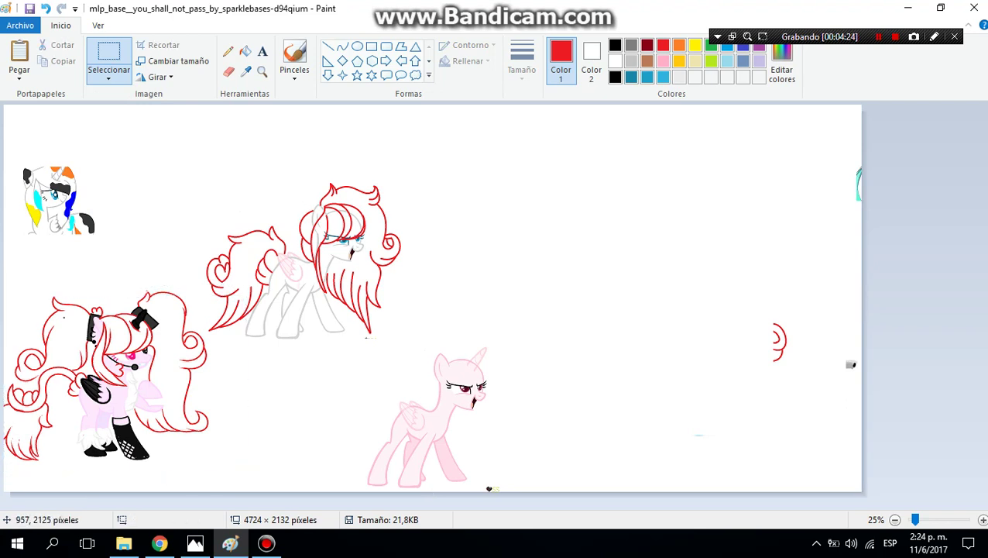
drag(178, 490, 44, 278)
drag(89, 341, 89, 513)
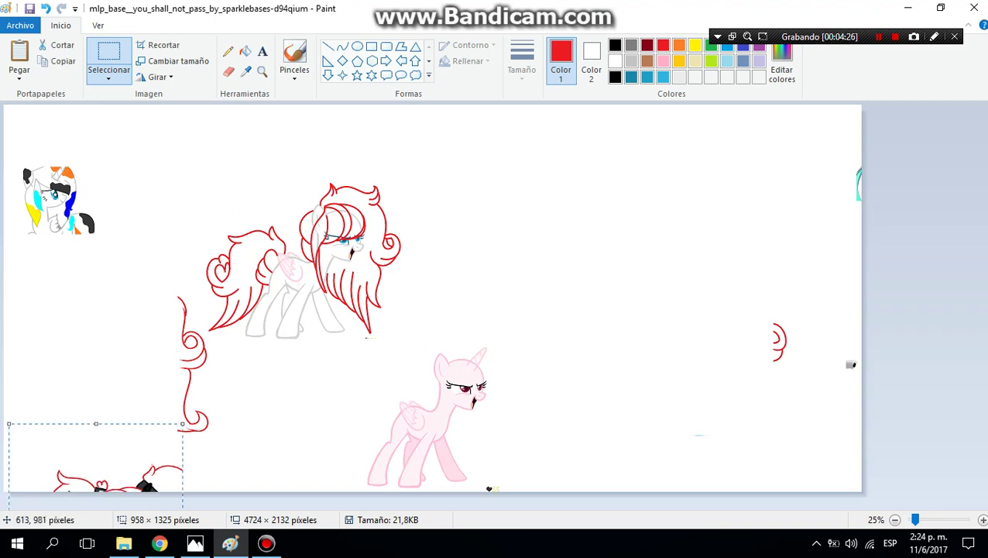
Step: Select the mane curls left behind by the moved reference pony and cut them from the canvas
drag(174, 334, 122, 254)
drag(191, 411, 207, 475)
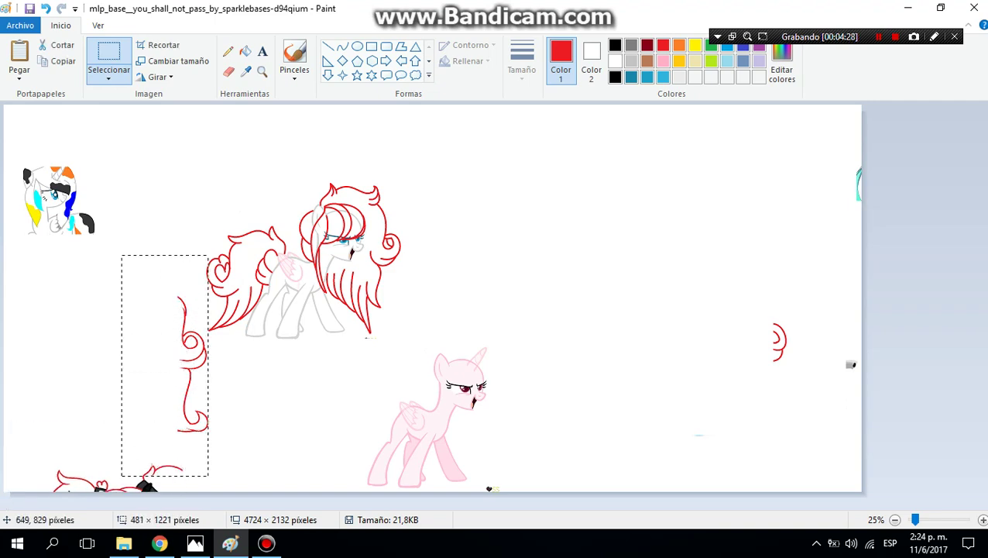
click(58, 45)
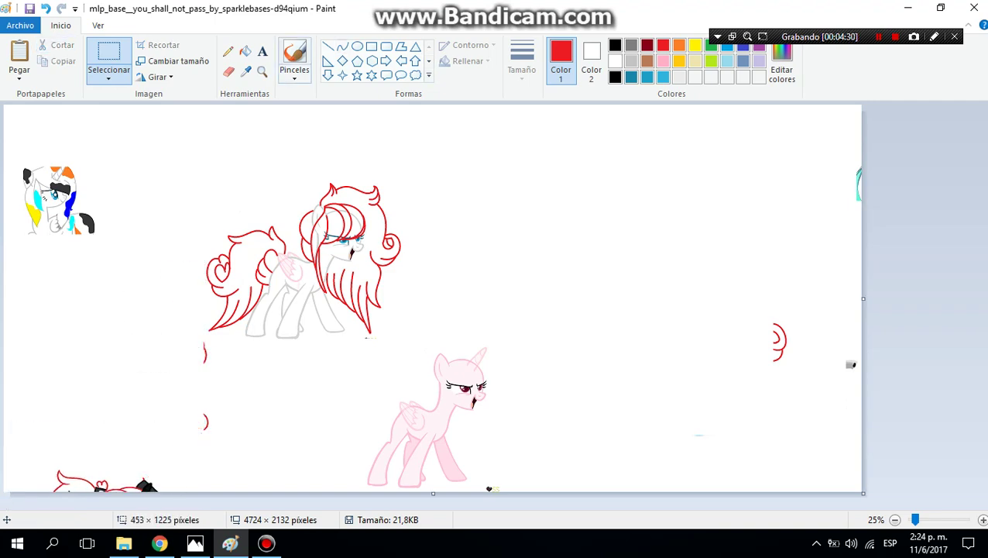
Step: Draw an open, rounded curl extending rearward from the middle of the tail's lower rear edge
click(261, 71)
click(264, 266)
click(385, 262)
click(583, 236)
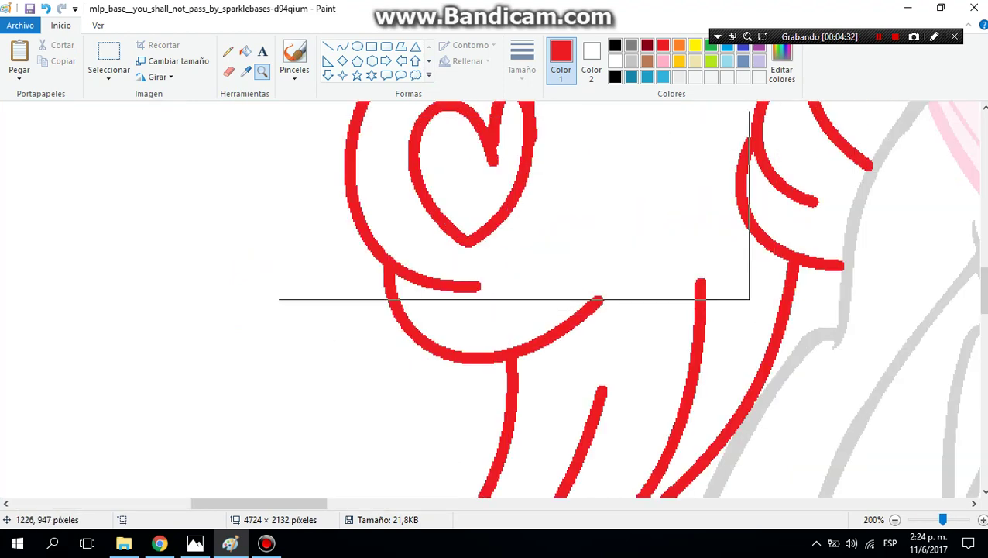
click(343, 47)
scroll(496, 232, down, 3)
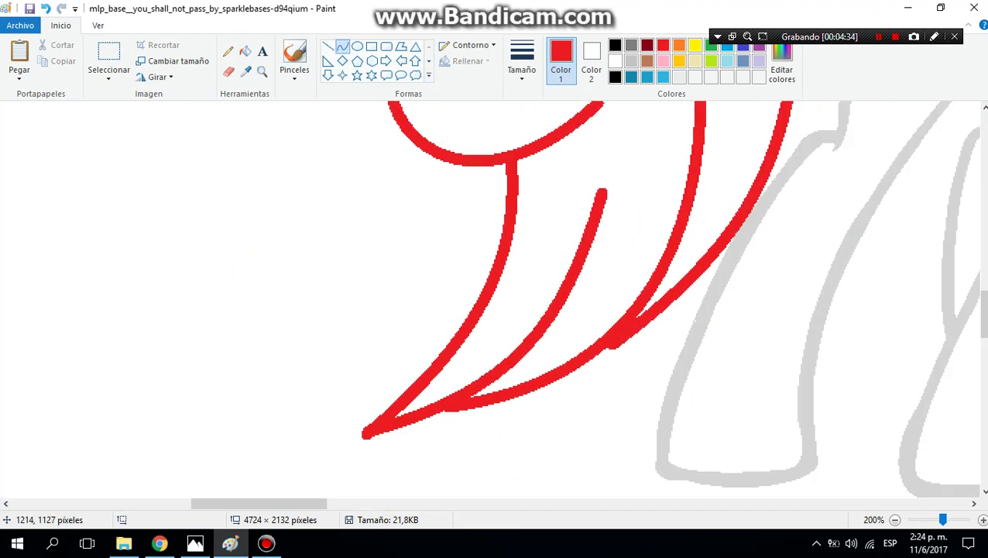
mouse_move(489, 274)
mouse_down()
mouse_move(293, 195)
mouse_move(391, 213)
mouse_up()
mouse_move(418, 256)
mouse_down()
mouse_move(412, 372)
mouse_move(310, 325)
mouse_up()
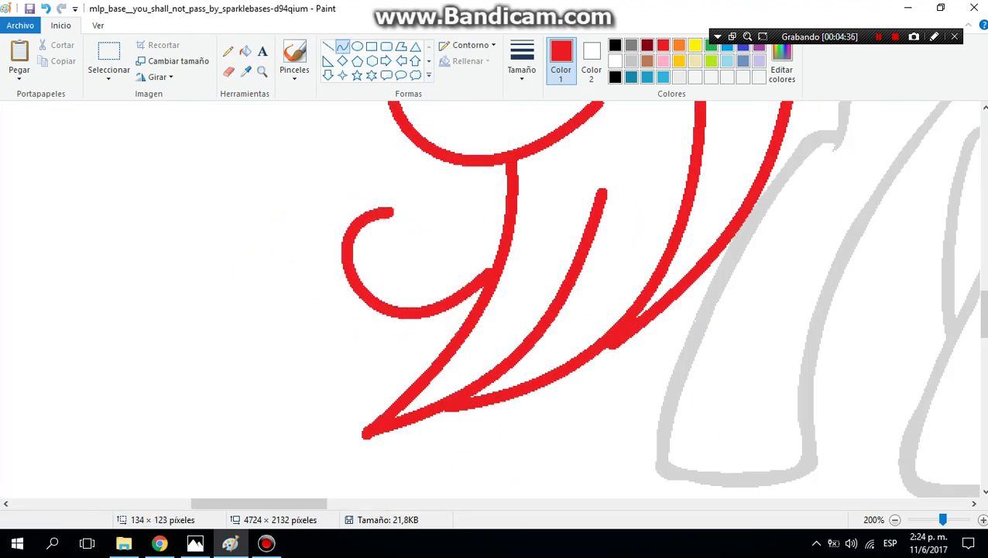
click(402, 184)
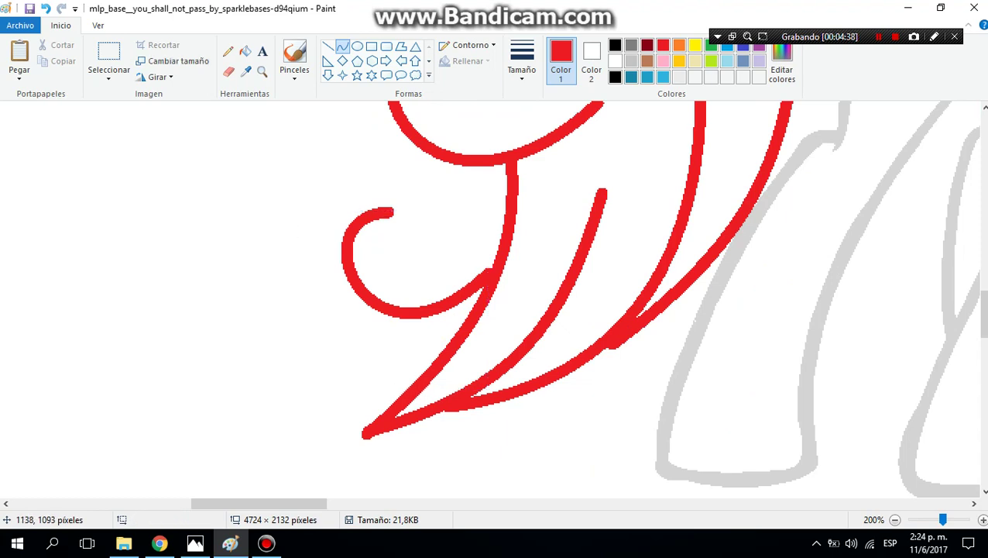
Step: Close the lower curl into an oval and wrap a larger curve around it, ending in a small hook at the tail's tip
mouse_move(372, 212)
mouse_down()
mouse_move(485, 265)
mouse_move(453, 211)
mouse_move(423, 212)
mouse_move(488, 211)
mouse_move(332, 359)
mouse_move(350, 355)
mouse_up()
click(532, 248)
mouse_move(418, 287)
mouse_down()
mouse_move(462, 180)
mouse_move(432, 71)
mouse_up()
mouse_move(391, 190)
mouse_down()
mouse_move(375, 223)
mouse_move(179, 220)
mouse_move(191, 279)
mouse_up()
click(286, 400)
mouse_move(324, 334)
mouse_down()
mouse_move(324, 391)
mouse_move(399, 409)
mouse_up()
mouse_move(362, 371)
mouse_down()
mouse_move(295, 378)
mouse_move(384, 355)
mouse_up()
scroll(384, 355, up, 3)
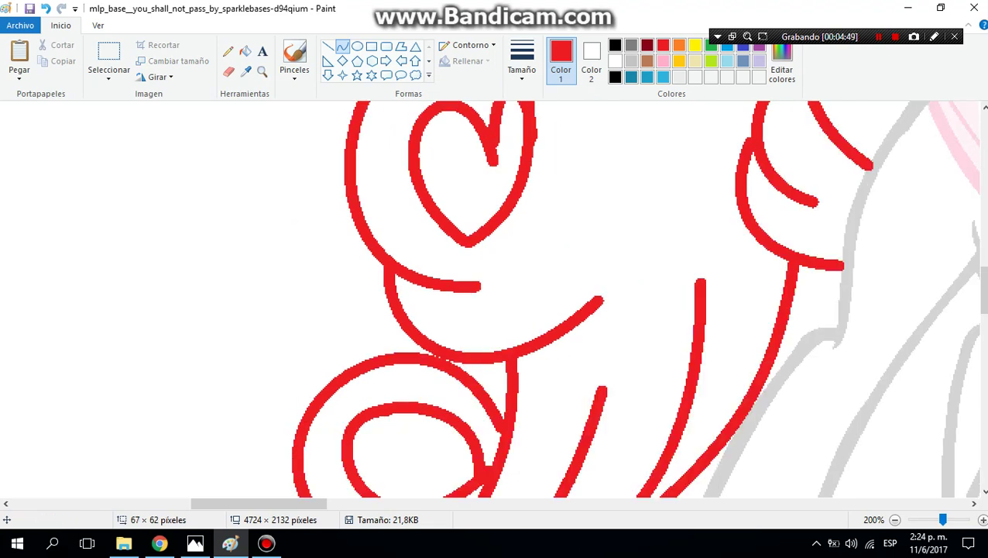
Step: Taper the upper end of the fringe's innermost strand with a white curve about 21 × 126 px
scroll(383, 354, down, 3)
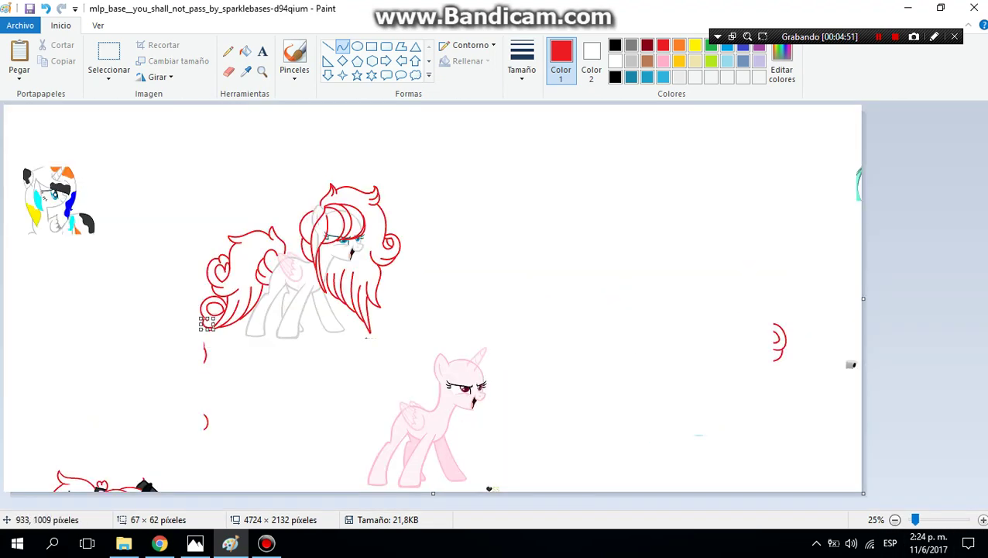
click(261, 71)
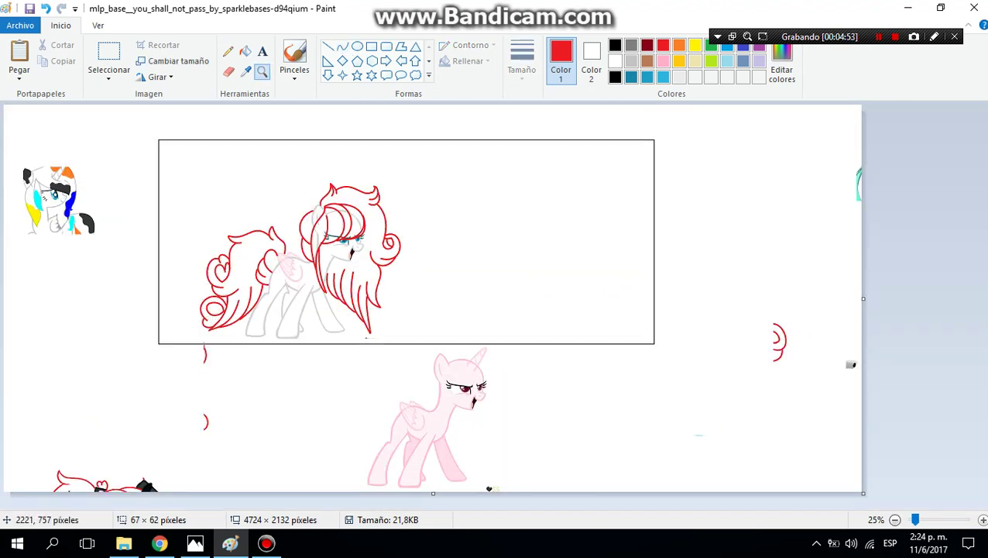
click(405, 243)
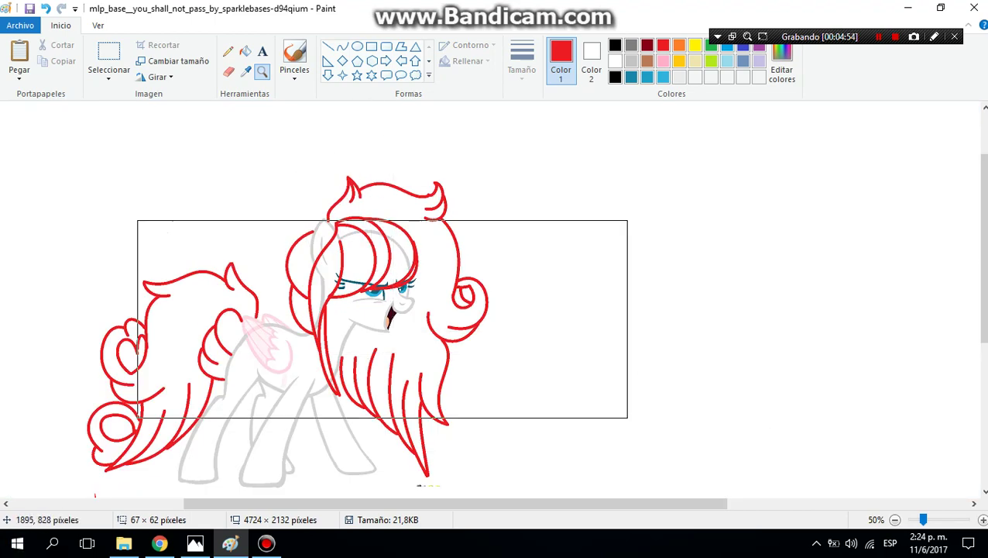
click(383, 345)
click(521, 267)
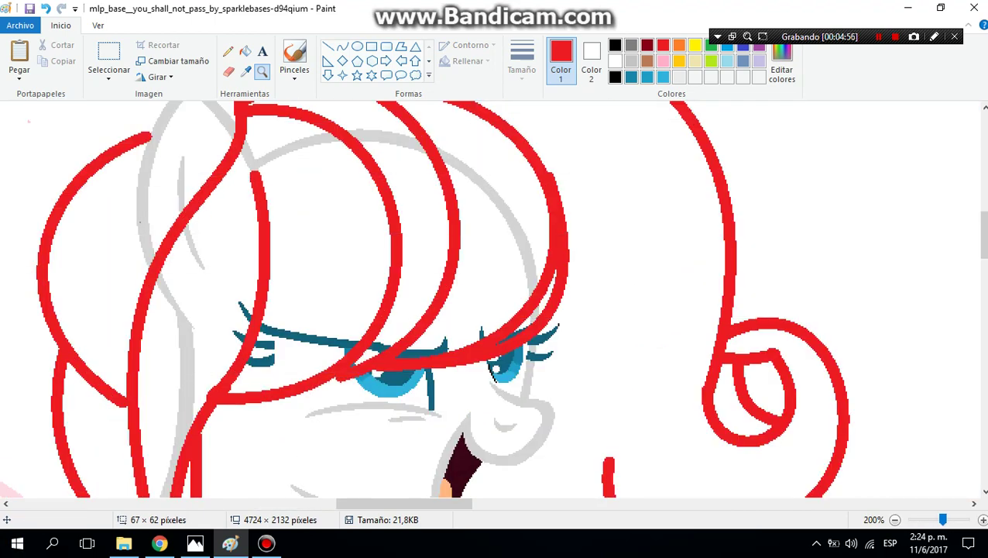
click(343, 46)
click(615, 60)
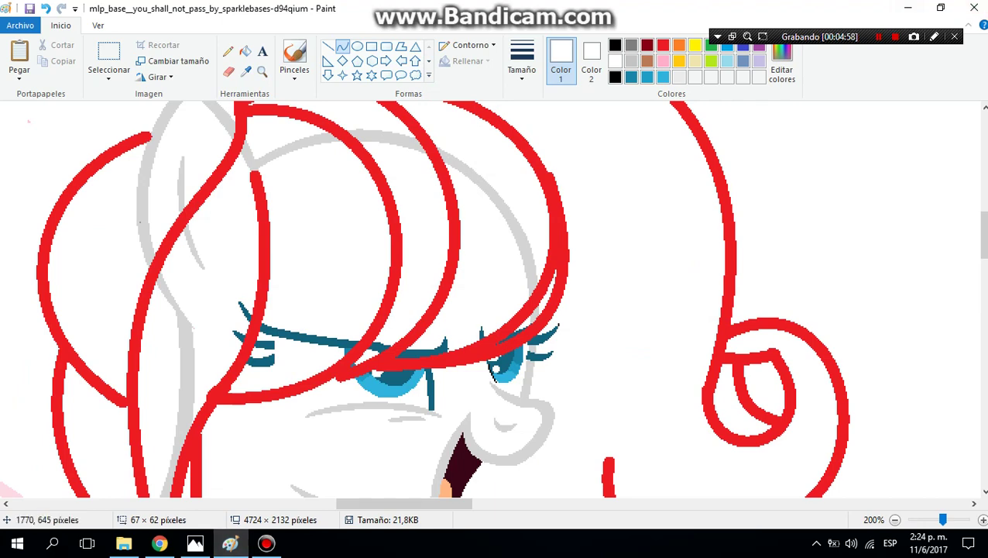
drag(257, 160, 218, 363)
drag(250, 177, 249, 131)
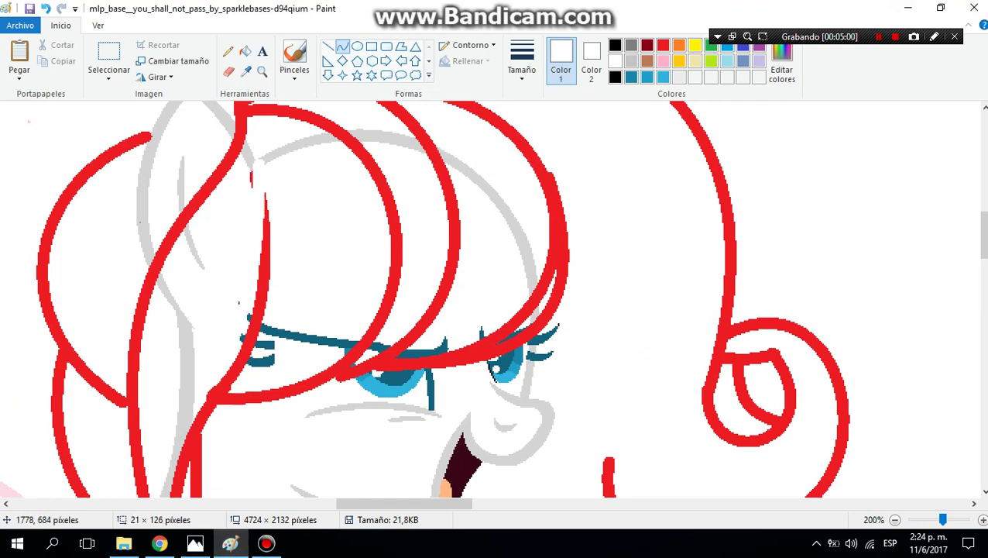
Step: Taper the upper ends of the long mane strands below the chin with white curves along their sides
scroll(310, 348, down, 10)
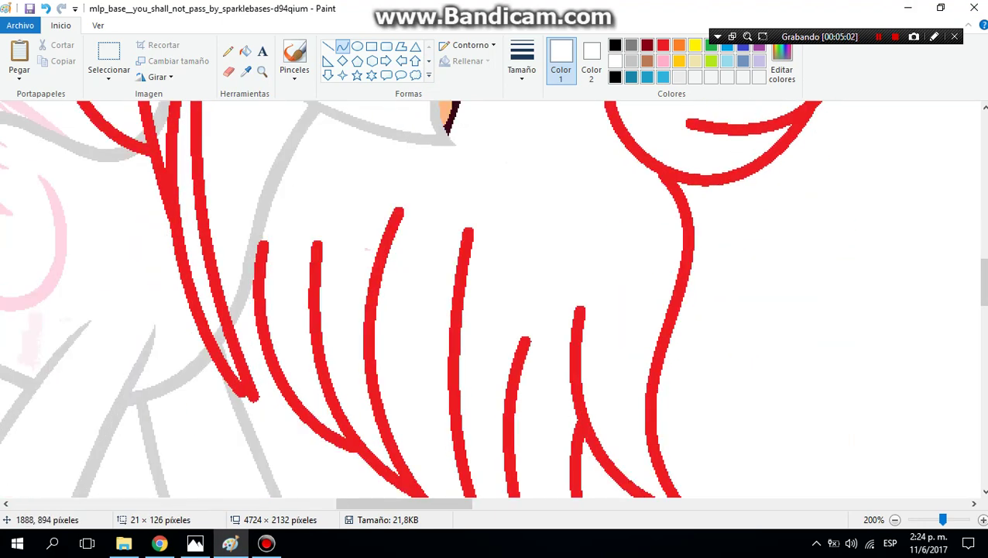
drag(401, 208, 387, 341)
drag(403, 278, 376, 263)
mouse_move(463, 226)
mouse_down()
mouse_move(455, 356)
mouse_move(468, 345)
mouse_move(463, 268)
mouse_up()
drag(531, 335, 510, 481)
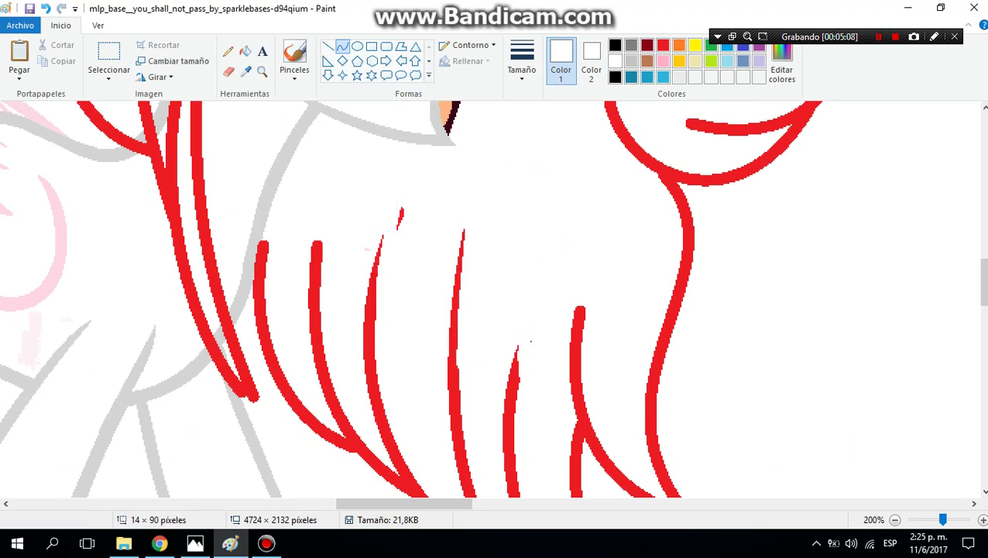
drag(520, 372, 513, 387)
drag(521, 315, 514, 452)
drag(517, 387, 576, 381)
Step: Taper the free ends of the large front mane curl and the short line inside it with white curves
scroll(836, 332, up, 3)
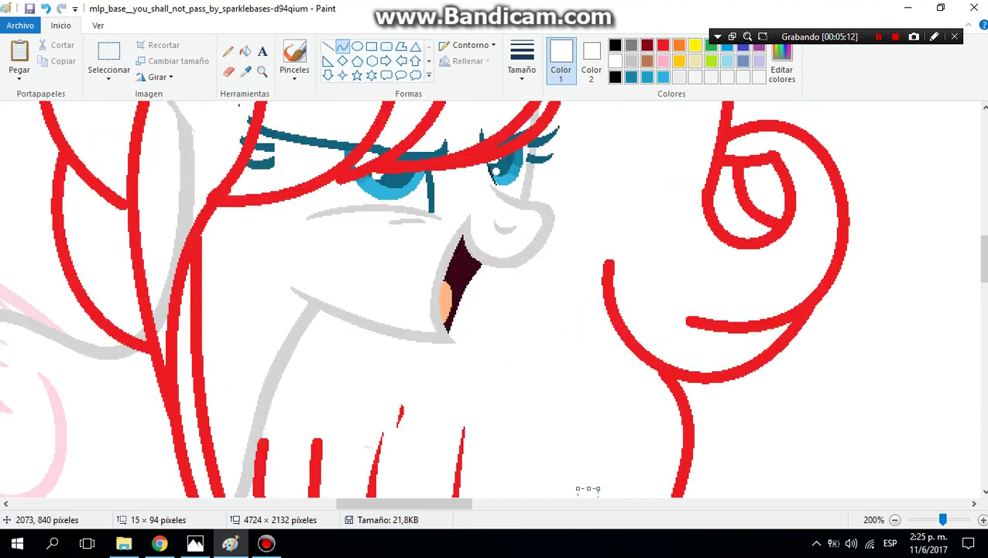
mouse_move(688, 326)
mouse_down()
mouse_move(767, 332)
mouse_move(693, 339)
mouse_move(685, 309)
mouse_move(713, 324)
mouse_up()
mouse_move(610, 259)
mouse_down()
mouse_move(604, 334)
mouse_move(601, 323)
mouse_up()
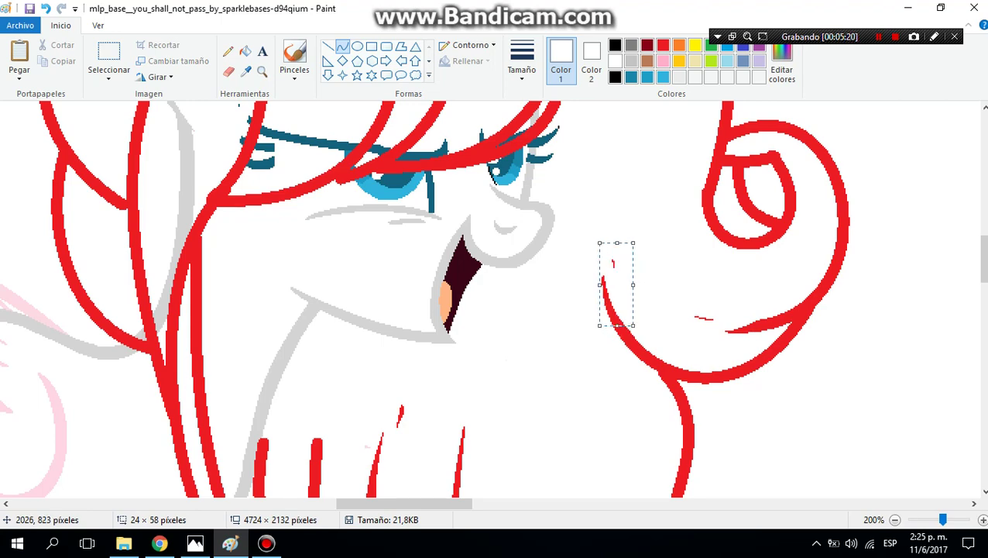
scroll(601, 323, up, 3)
key(Escape)
Step: Trim the bump on the fringe's outer edge and taper the inner line of the front top tuft with white curves
scroll(601, 323, up, 2)
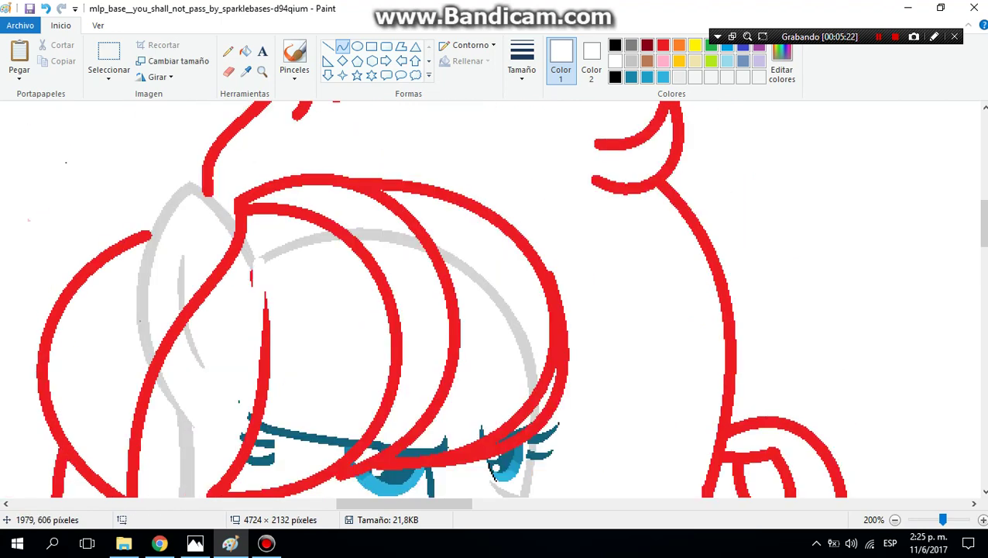
drag(518, 244, 547, 285)
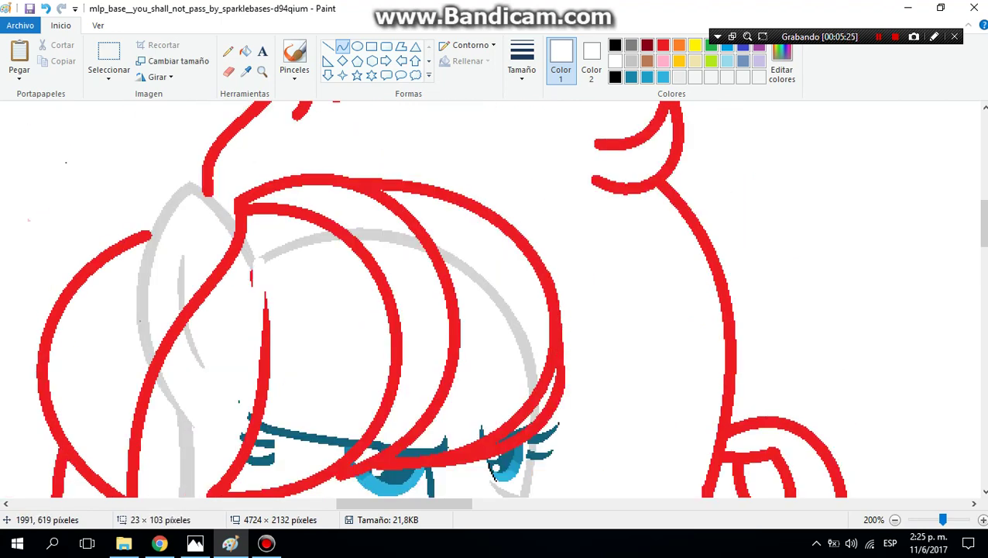
scroll(496, 310, up, 1)
mouse_move(598, 245)
mouse_down()
mouse_move(652, 220)
mouse_move(604, 236)
mouse_up()
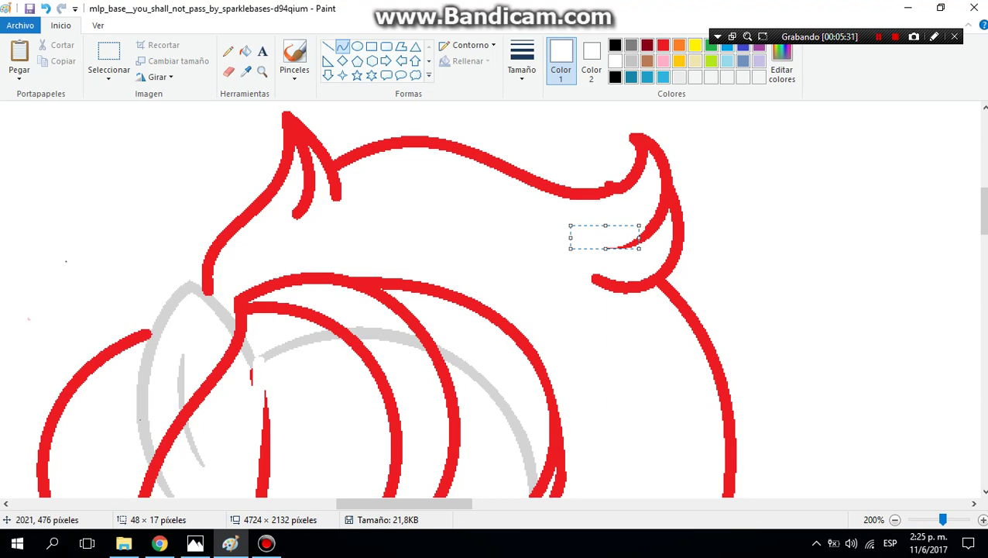
Step: Taper the front top tuft's tip and the rear top tuft's inner line with white curves about 19 × 33 and 13 × 32 px
drag(611, 178, 635, 133)
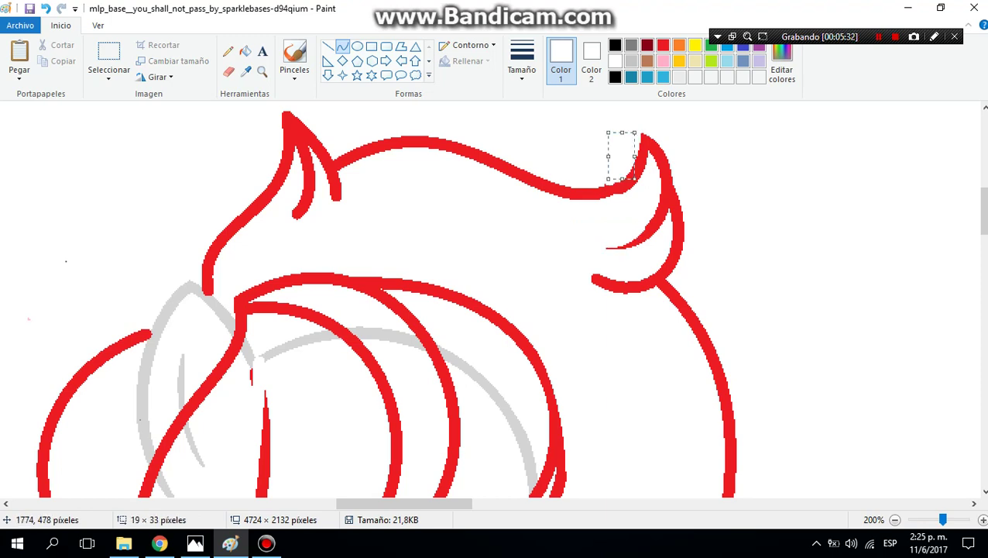
drag(286, 221, 303, 174)
scroll(288, 198, down, 8)
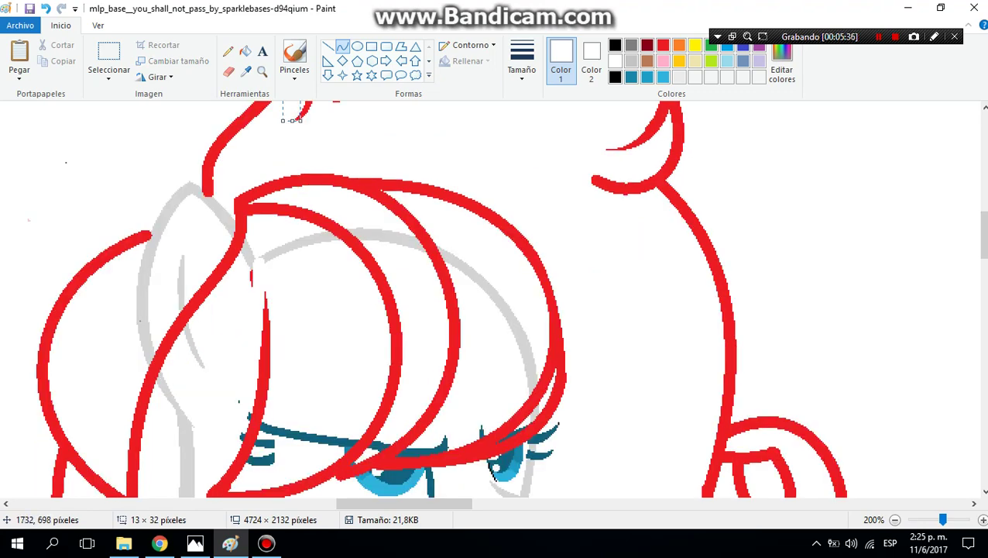
Step: Taper the upper ends of the rearmost strands below the chin and the lower tip of the side lock with white curves
drag(322, 223, 313, 340)
drag(260, 242, 268, 349)
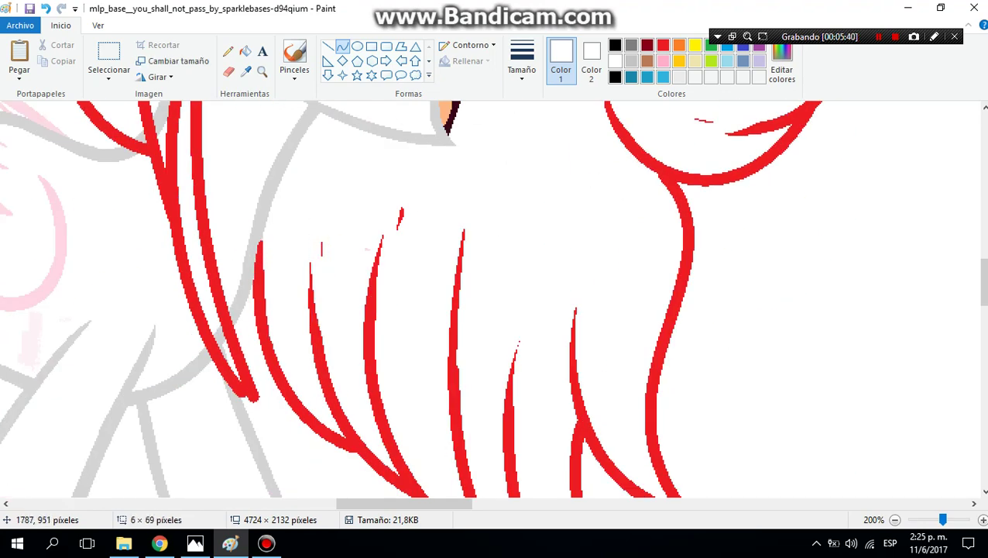
drag(267, 279, 255, 410)
drag(246, 369, 249, 356)
scroll(495, 299, up, 5)
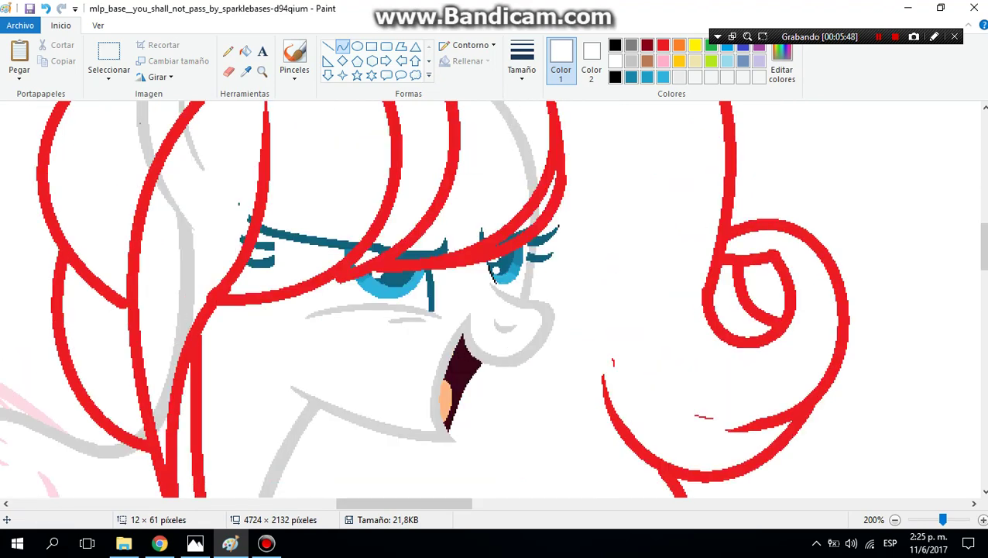
Step: Switch back to Paint and erase the stray red marks above the tapered tips of the tail strands
click(894, 520)
click(894, 520)
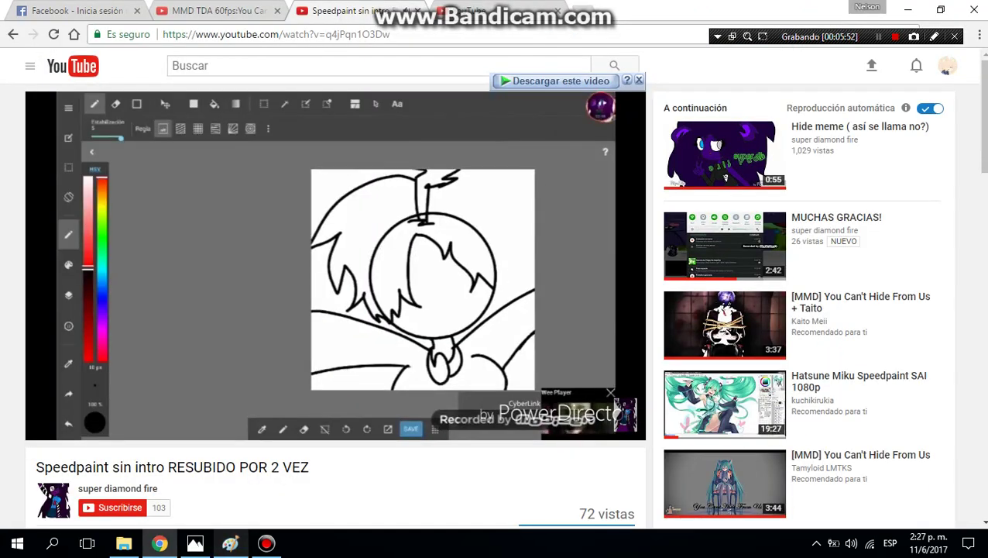
click(230, 542)
click(302, 278)
click(331, 291)
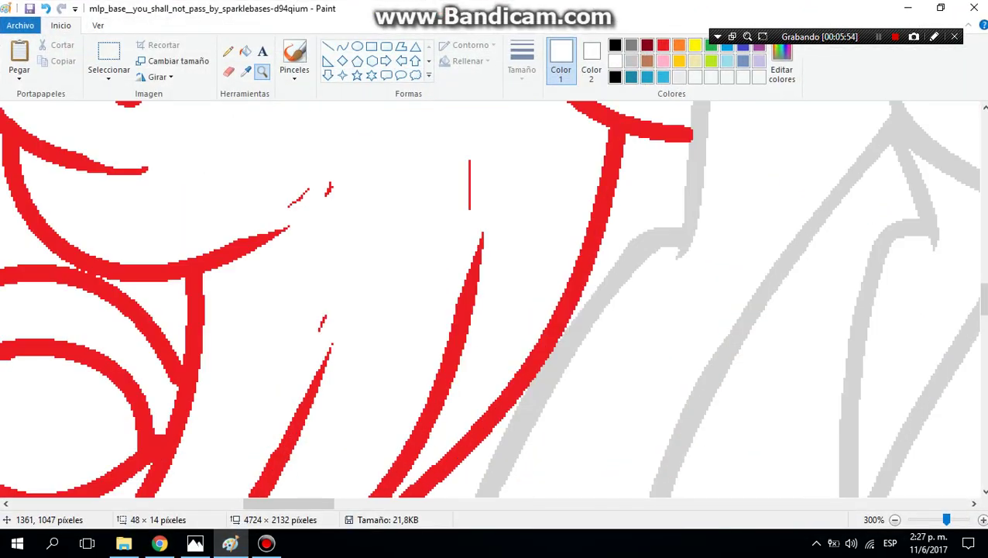
click(227, 71)
drag(336, 187, 260, 210)
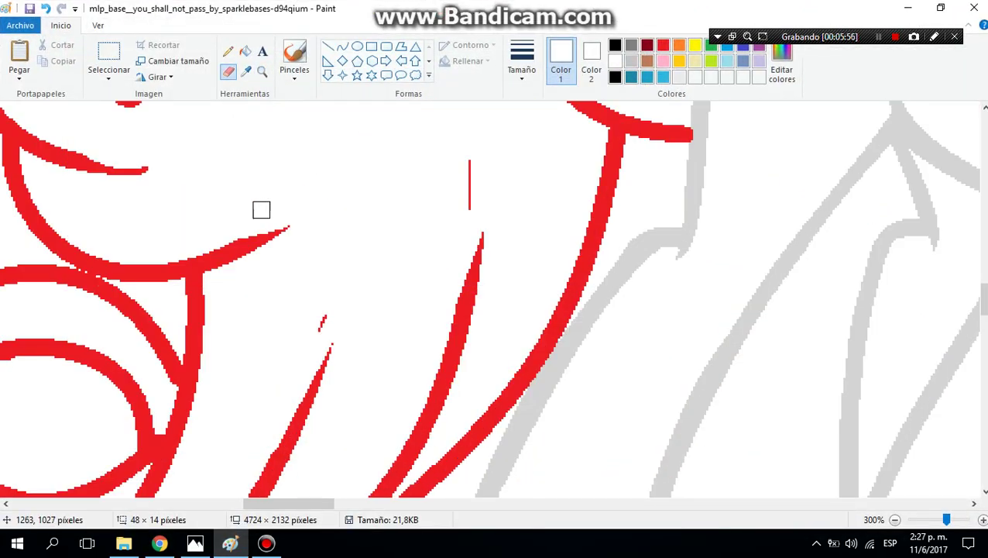
drag(472, 165, 472, 218)
scroll(448, 301, up, 3)
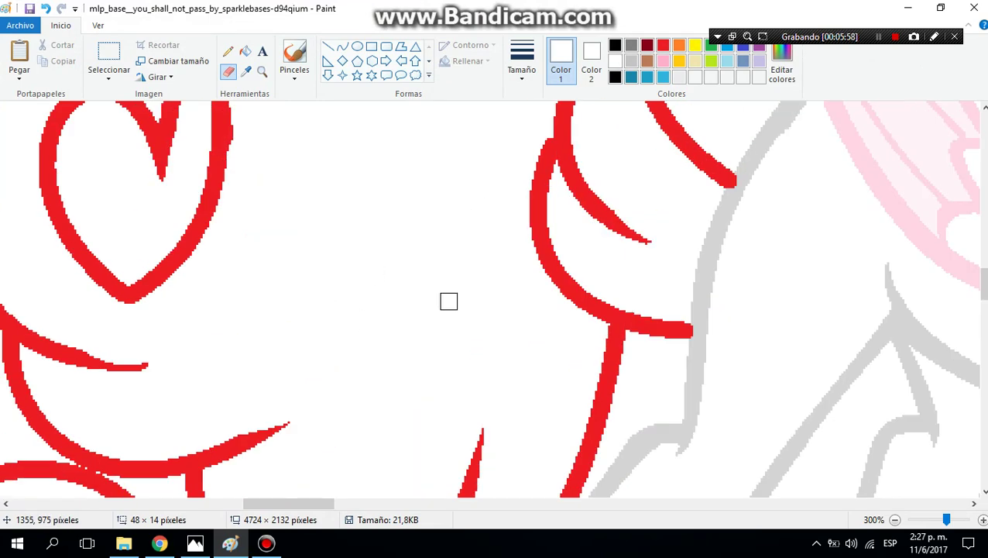
Step: Fill the forehead, ear and neck outline pieces inside the fringe and side lock, plus the stray red mark there, with white
scroll(448, 301, up, 6)
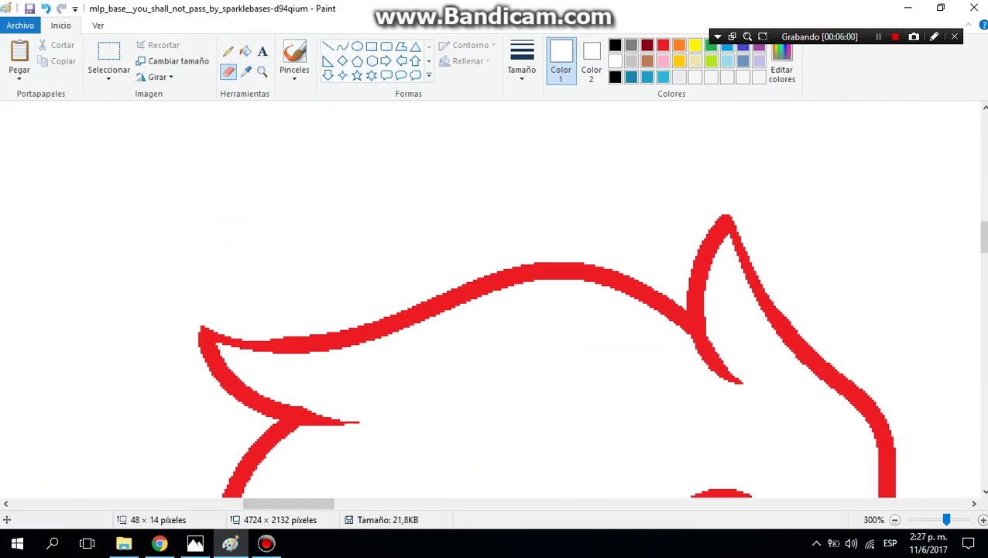
scroll(596, 300, down, 2)
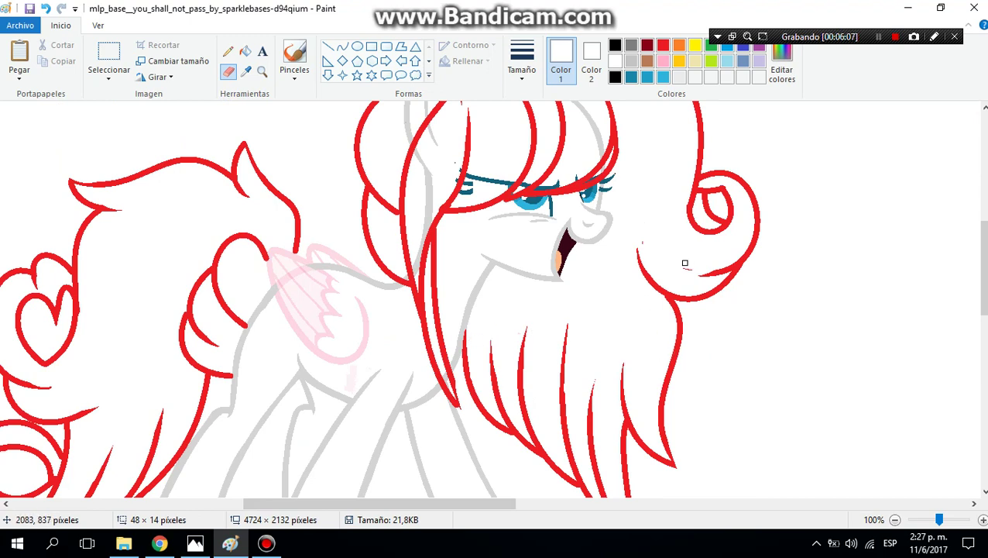
scroll(643, 237, up, 3)
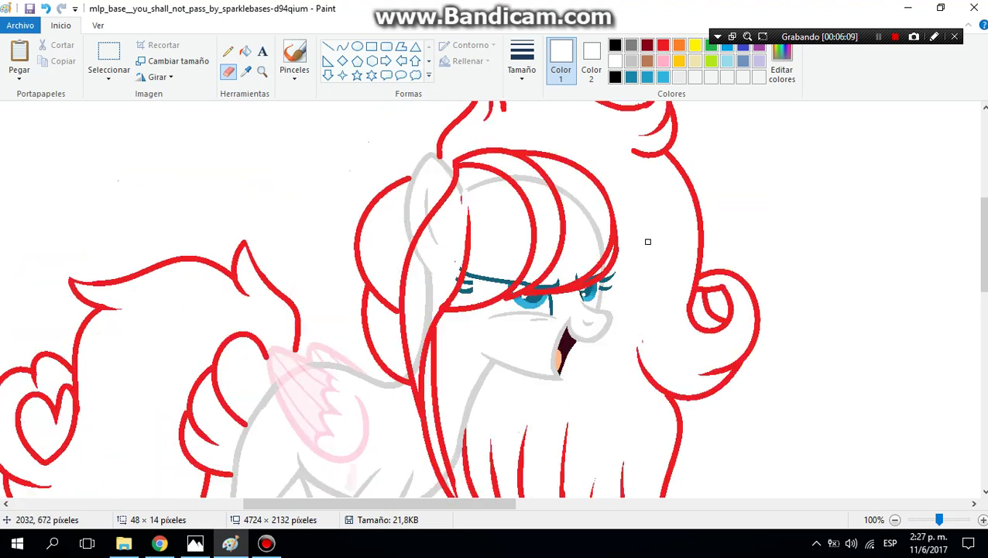
click(262, 71)
click(434, 163)
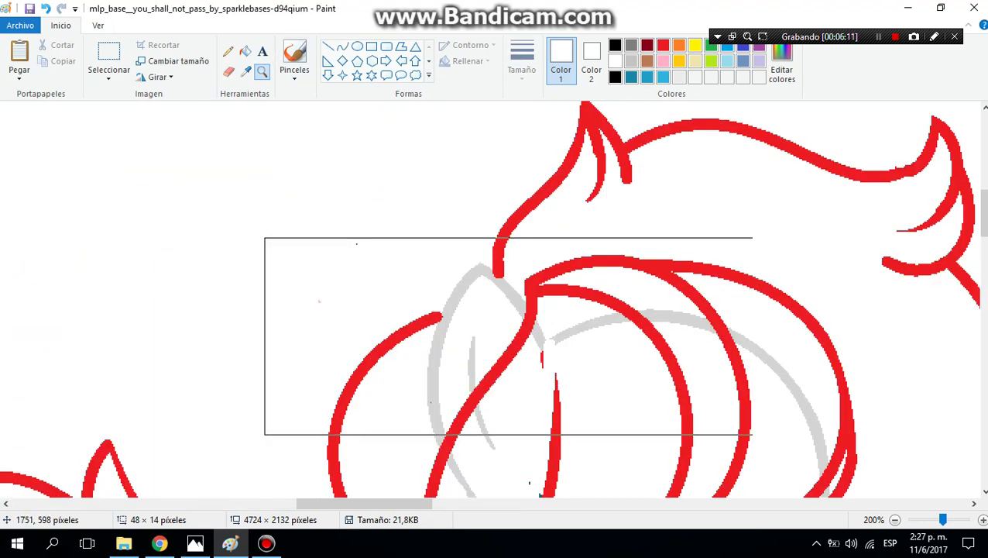
click(569, 364)
click(245, 51)
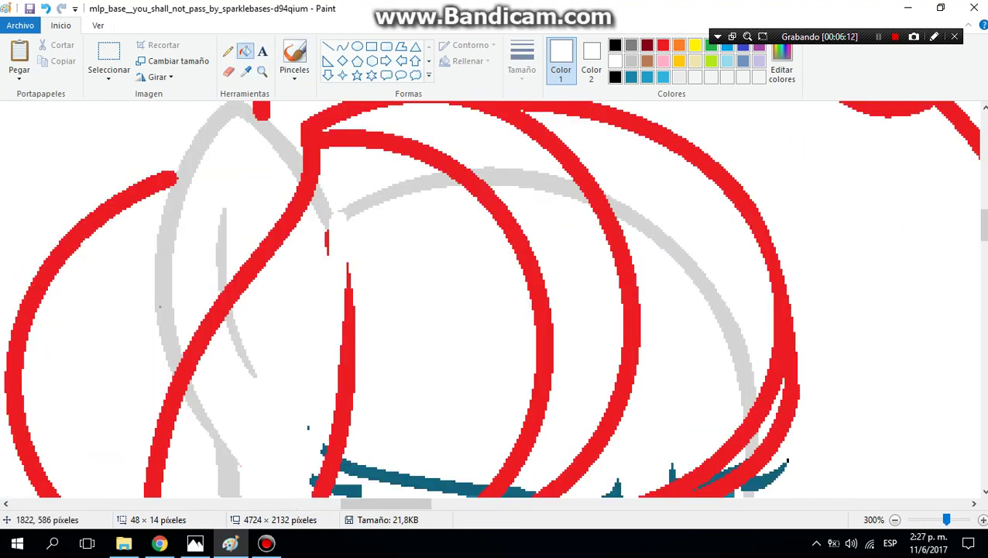
click(441, 177)
click(325, 210)
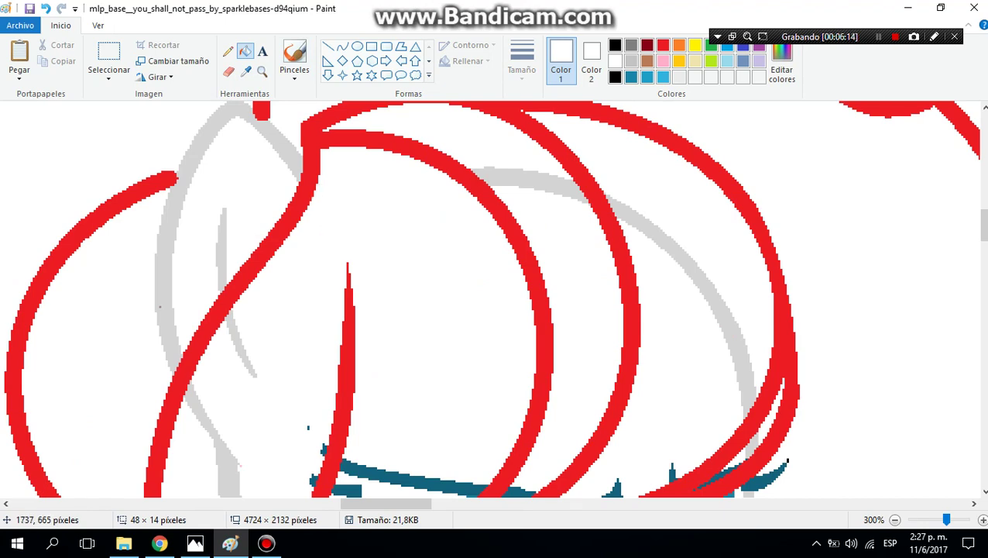
click(249, 361)
click(229, 457)
Step: Fill the upper eyelid pieces and the front forehead outline that show between the fringe strands with white
scroll(496, 387, down, 3)
click(461, 304)
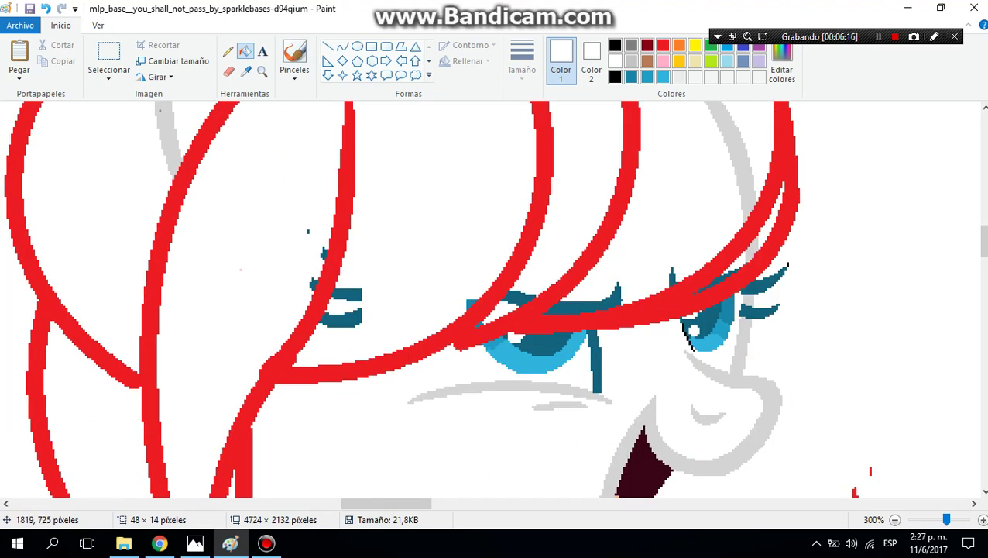
scroll(400, 299, down, 3)
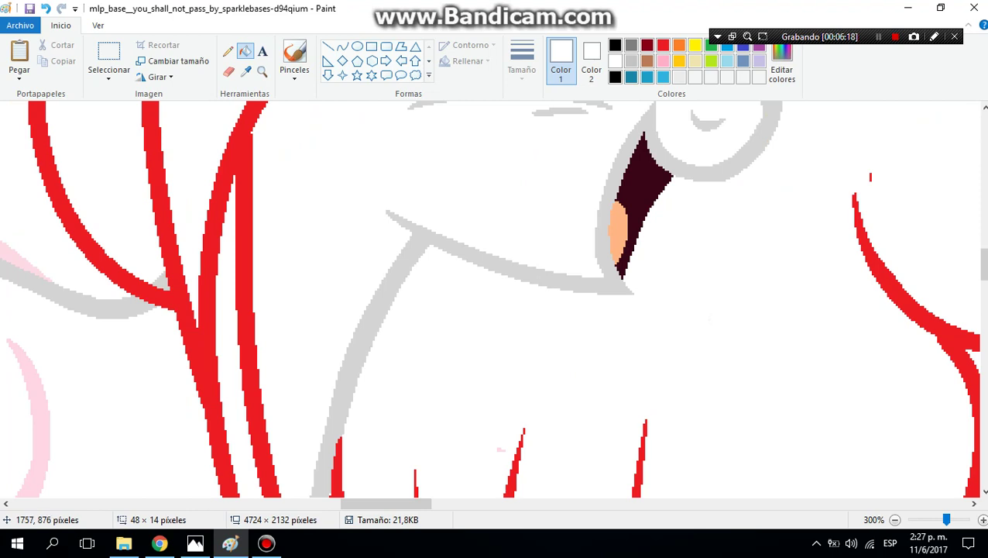
scroll(495, 299, up, 3)
click(748, 212)
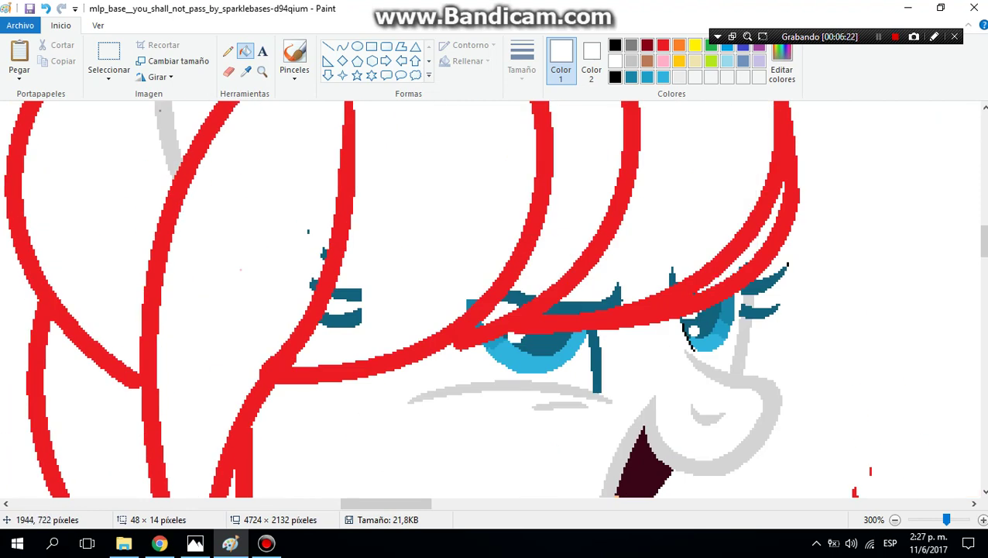
click(581, 301)
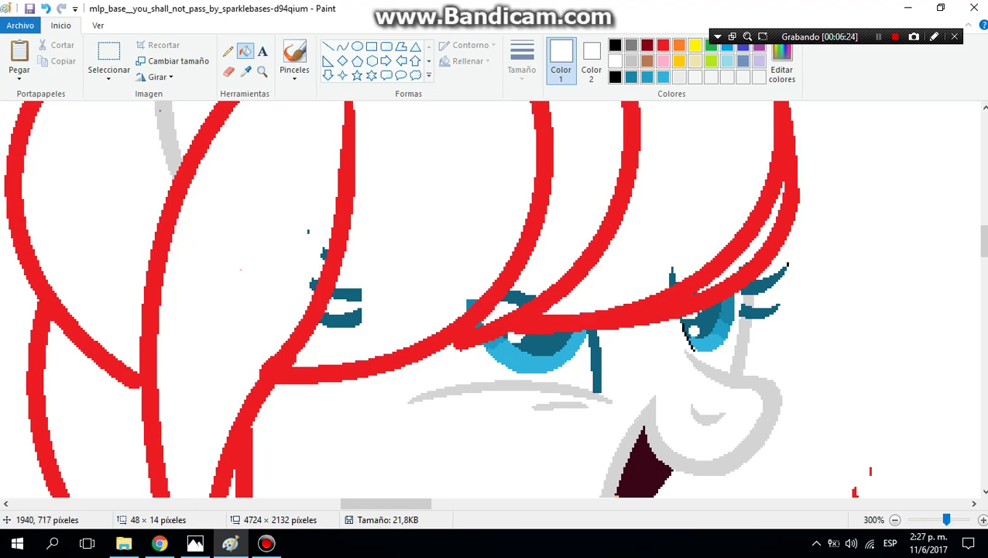
Step: Fill the leftover eyelid piece and the outer eyelashes of the near eye covered by the fringe with white
scroll(496, 299, up, 5)
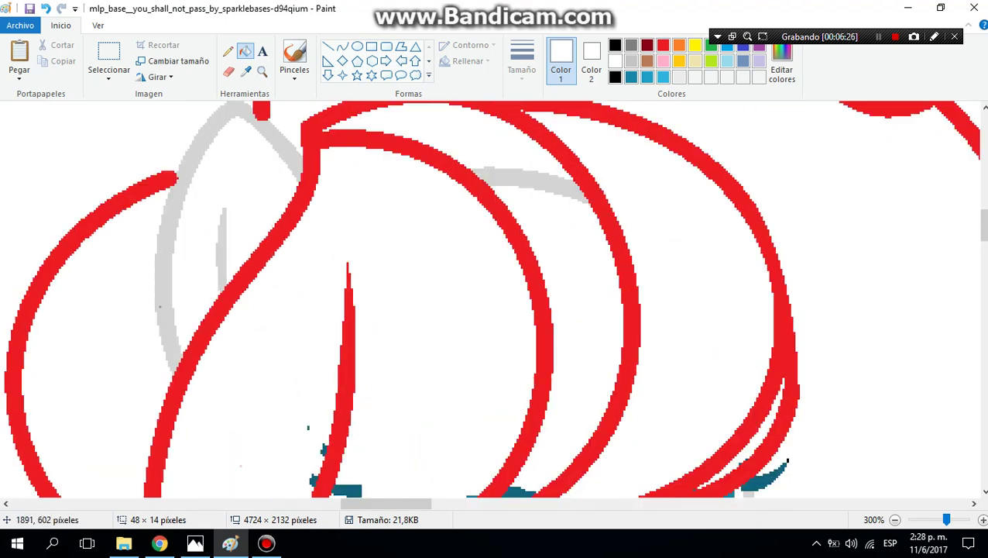
scroll(496, 299, up, 2)
scroll(496, 299, down, 1)
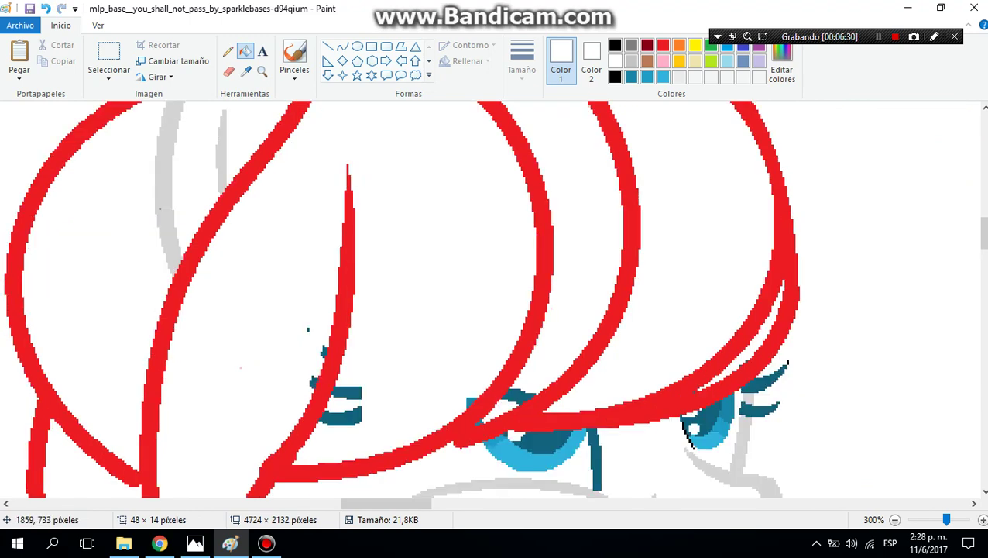
click(513, 396)
click(340, 417)
click(345, 392)
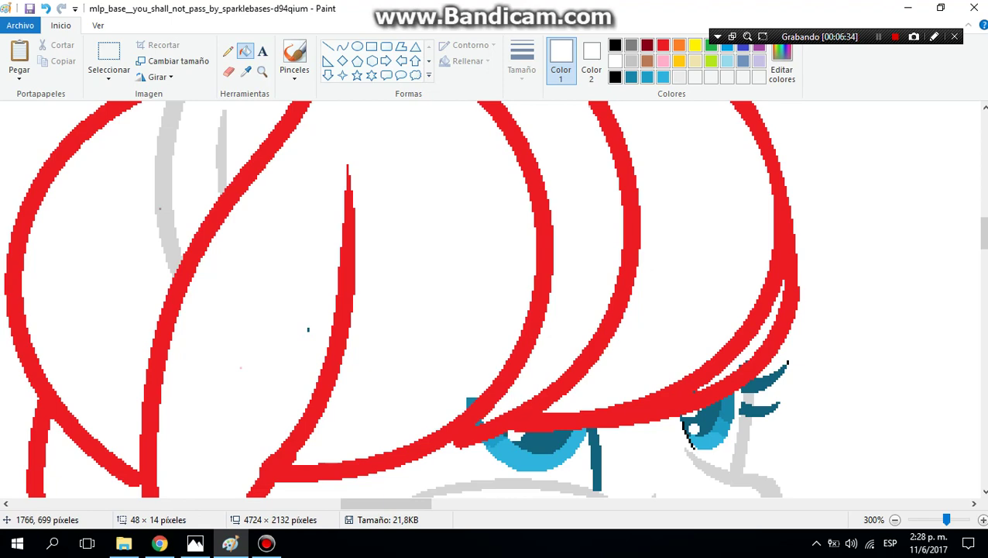
Step: Fill the grey body outline pieces enclosed by the side mane strands with white
click(895, 520)
click(895, 520)
click(895, 520)
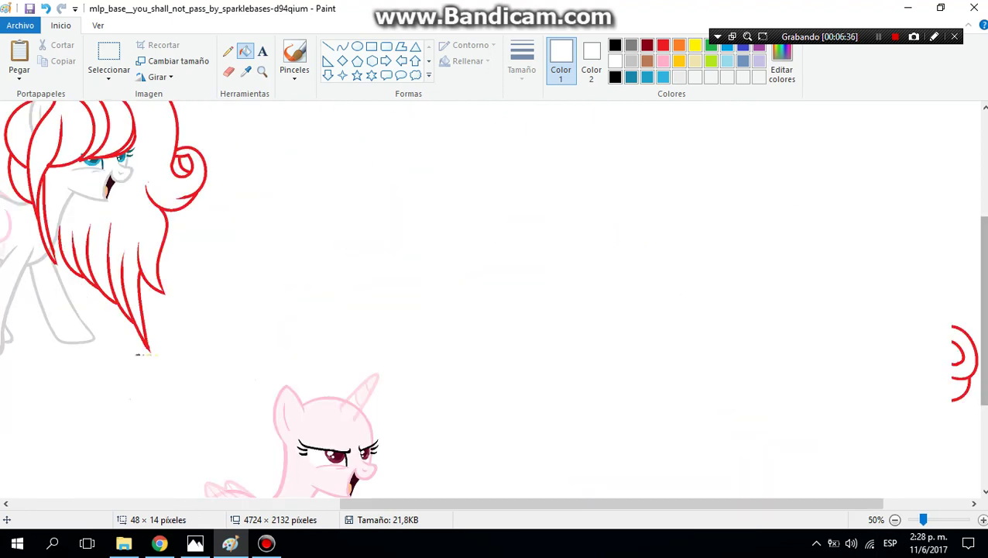
click(93, 163)
scroll(424, 173, down, 3)
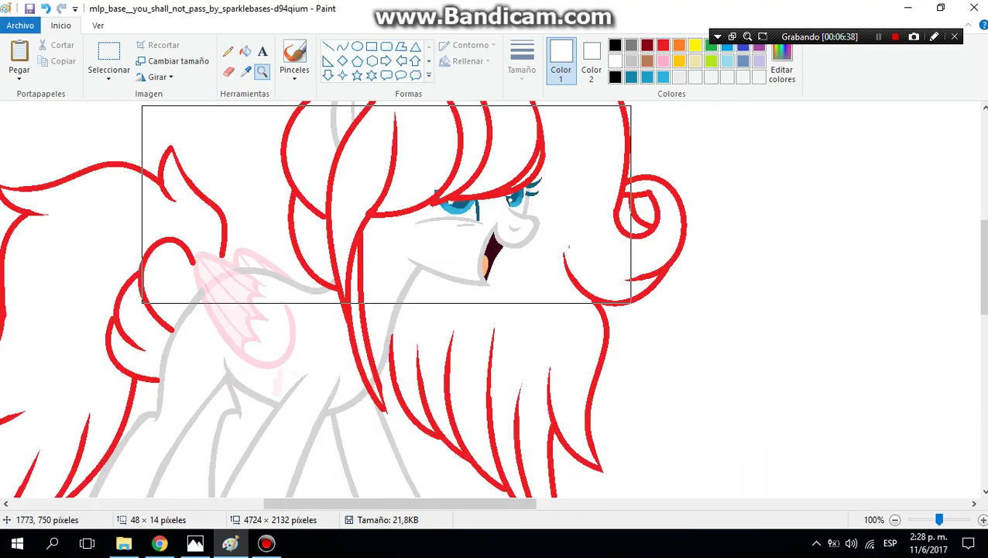
click(368, 193)
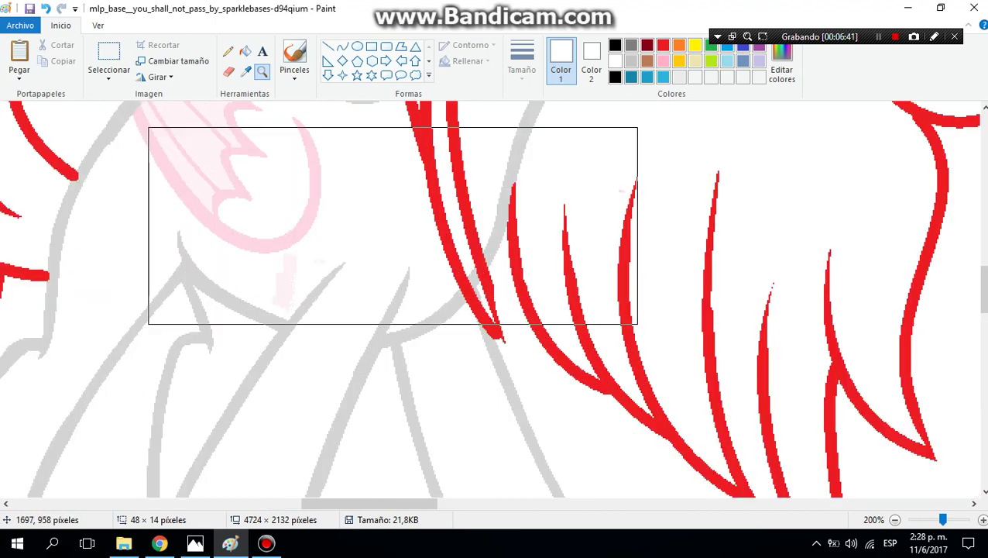
click(469, 262)
click(245, 51)
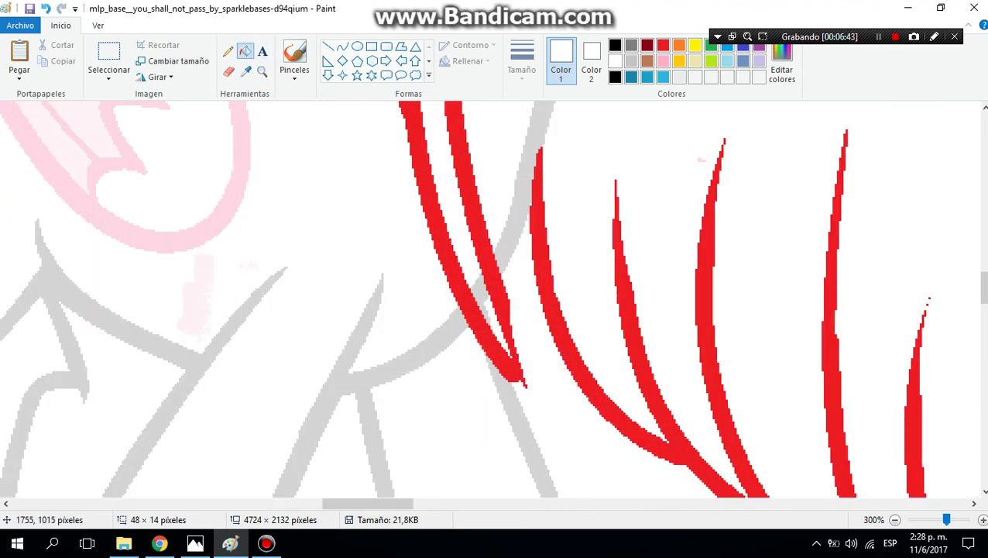
scroll(494, 299, up, 5)
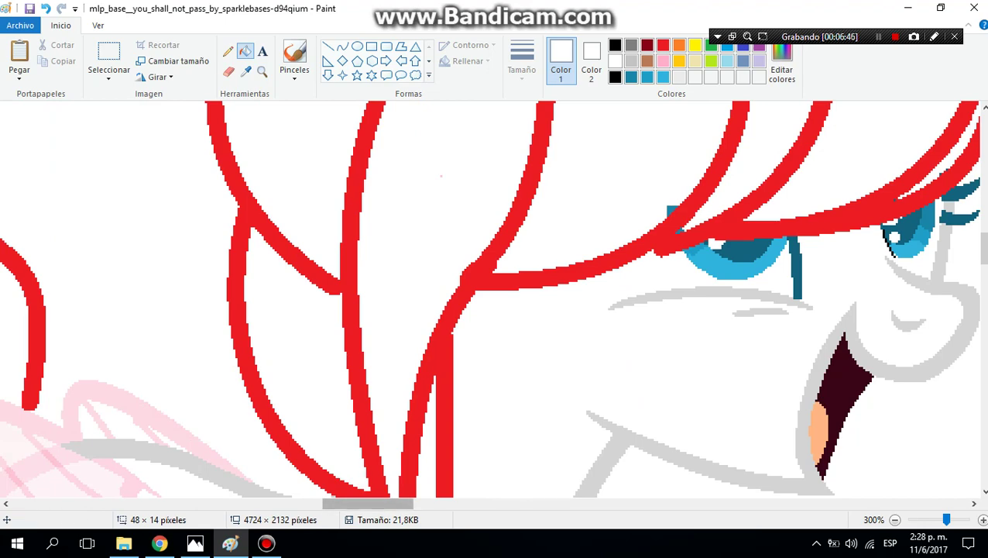
drag(367, 504, 274, 504)
scroll(494, 299, down, 10)
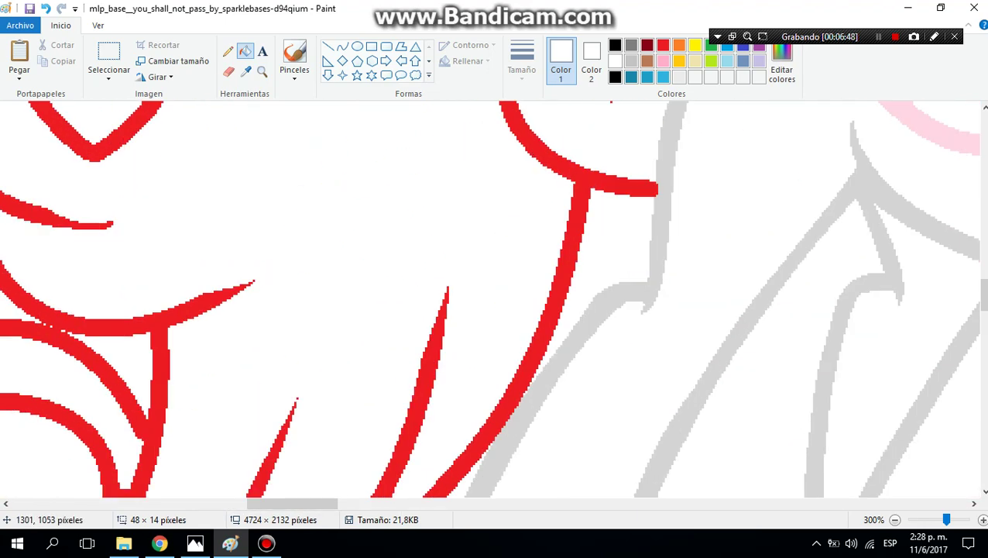
scroll(486, 186, down, 3)
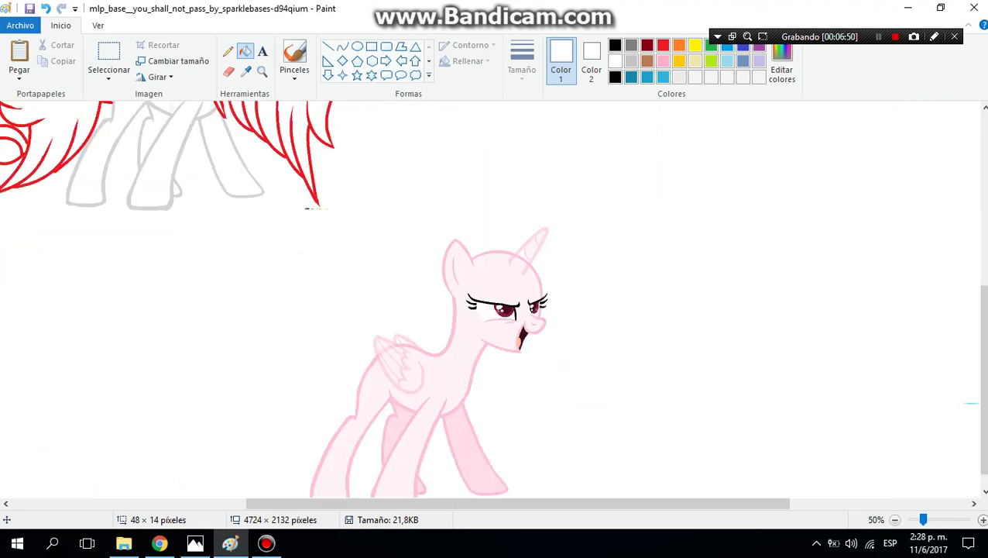
click(261, 71)
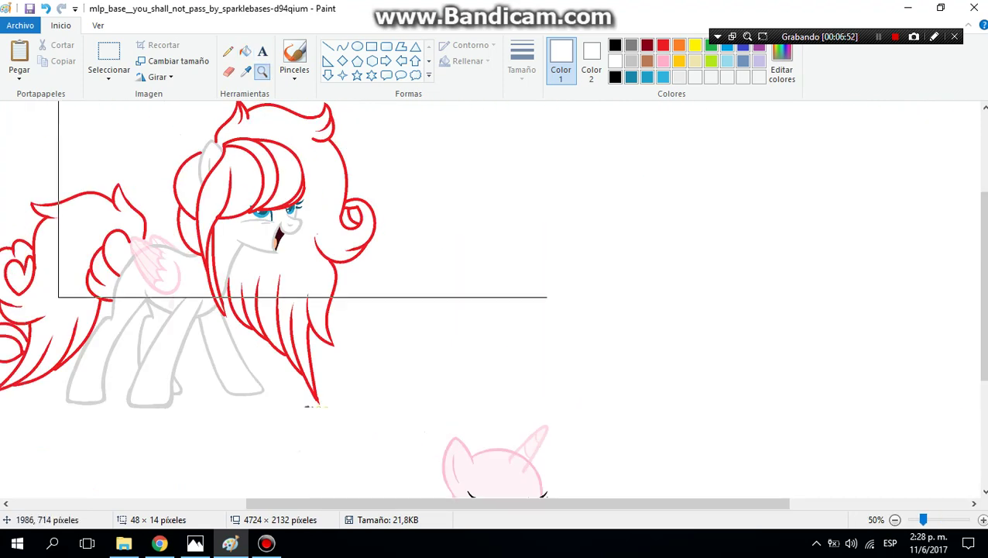
click(204, 181)
click(463, 375)
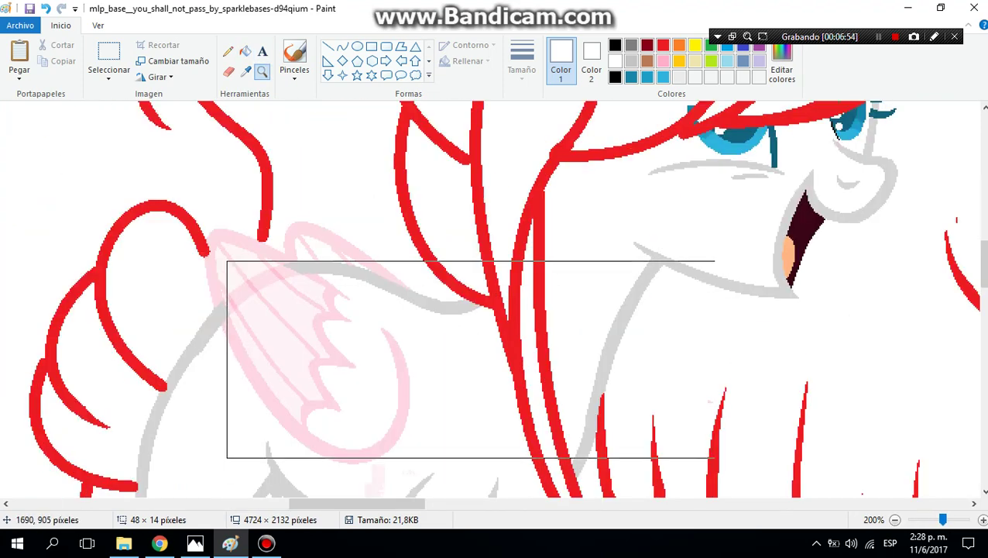
click(521, 231)
Step: Sample the darker blue outline of the reference pony's blue mane lock as Color 1 for the pencil
click(228, 51)
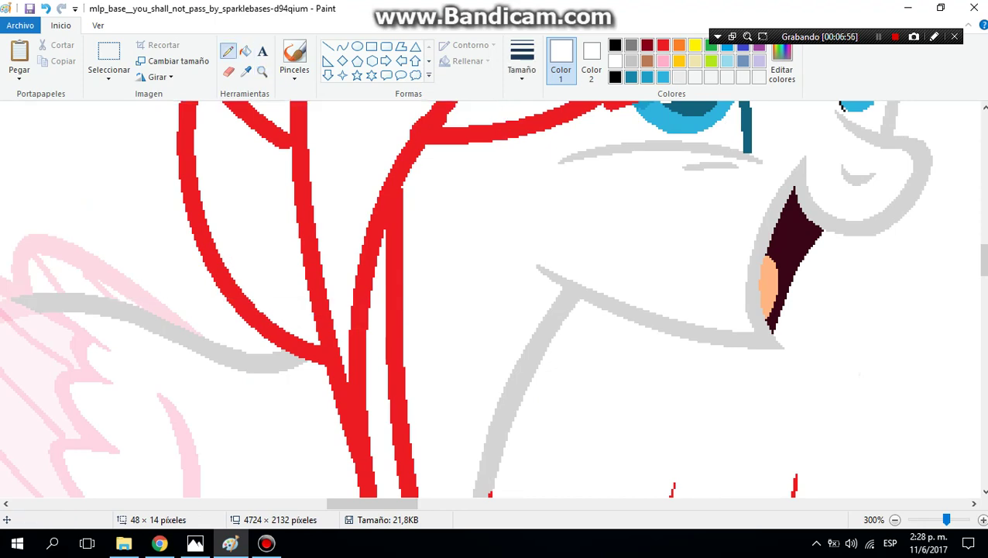
scroll(488, 302, left, 10)
scroll(488, 302, up, 8)
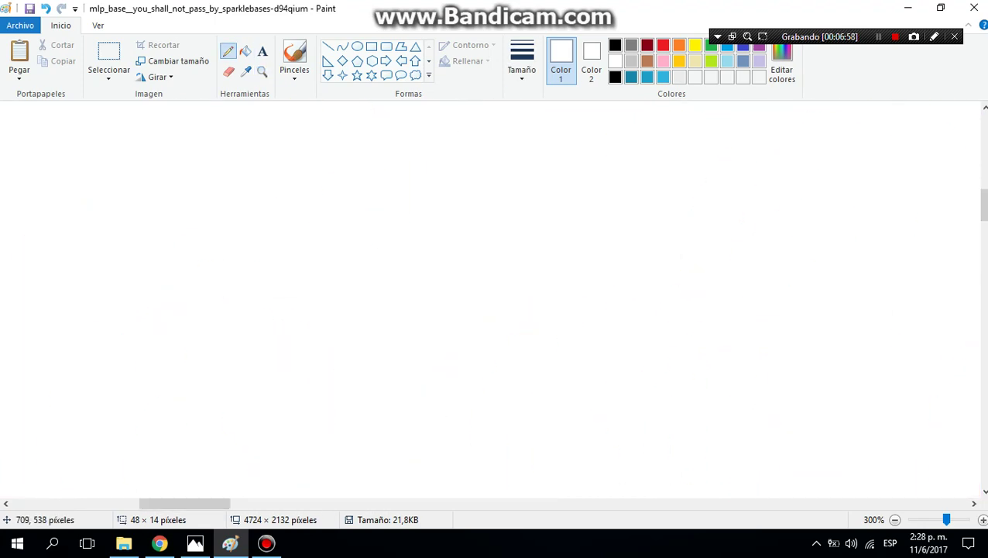
drag(184, 503, 70, 504)
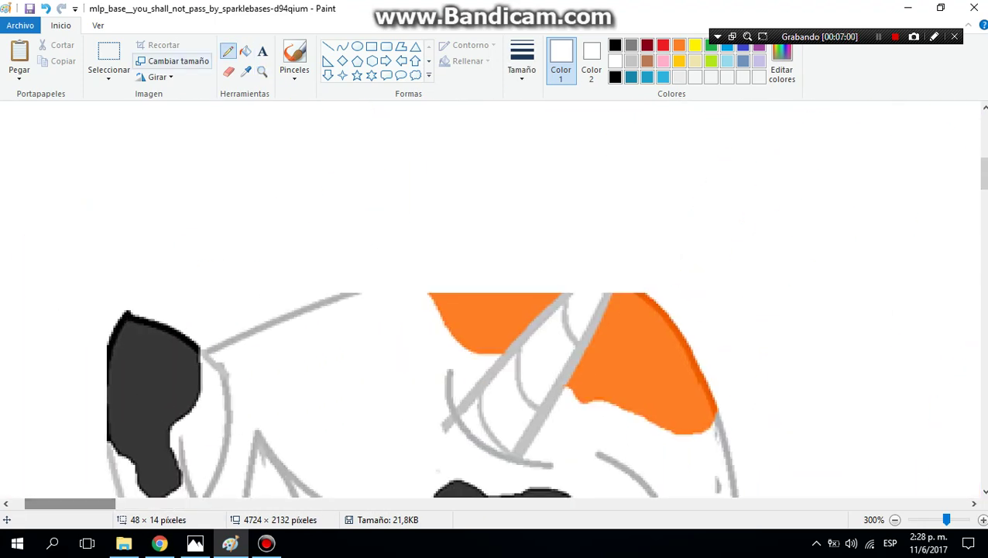
click(246, 71)
scroll(488, 302, down, 5)
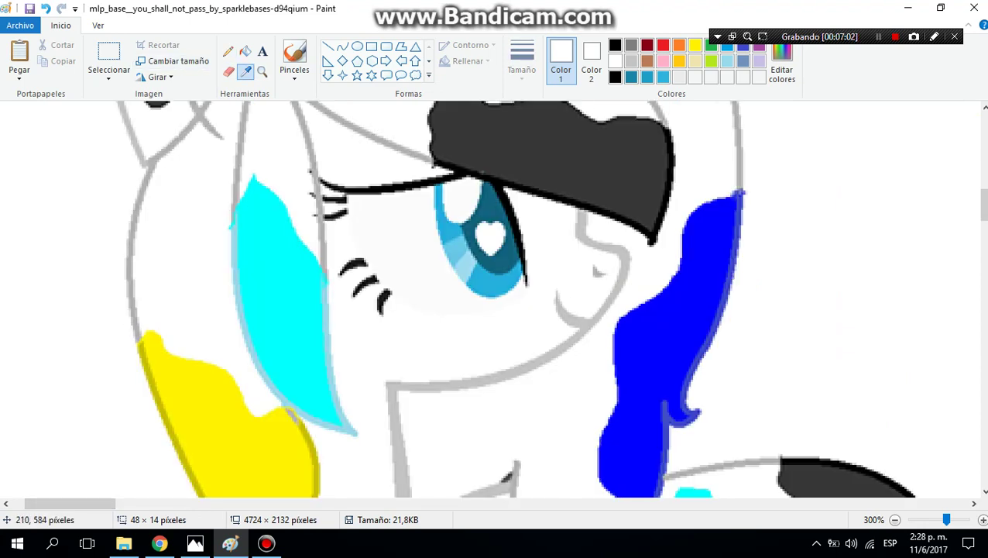
click(708, 306)
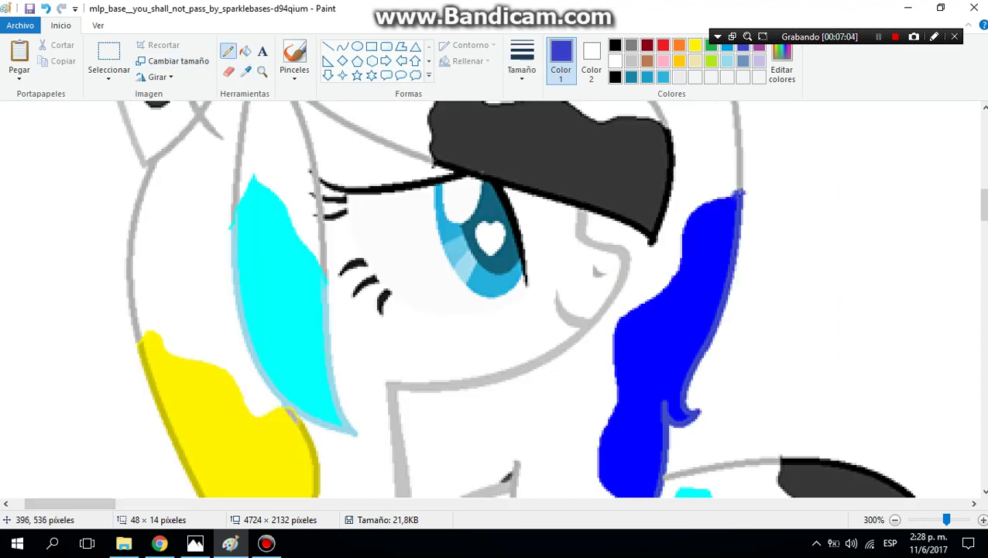
Step: Draw blue pencil boundary lines where the narrow neck-side mane strand meets the neighbouring red strands
click(894, 520)
click(894, 520)
scroll(495, 302, down, 3)
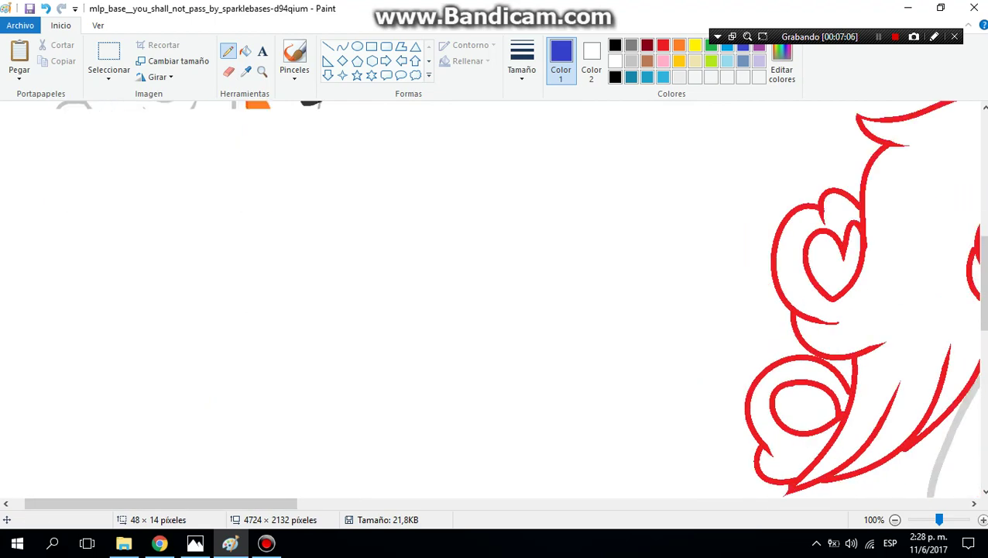
scroll(495, 302, right, 10)
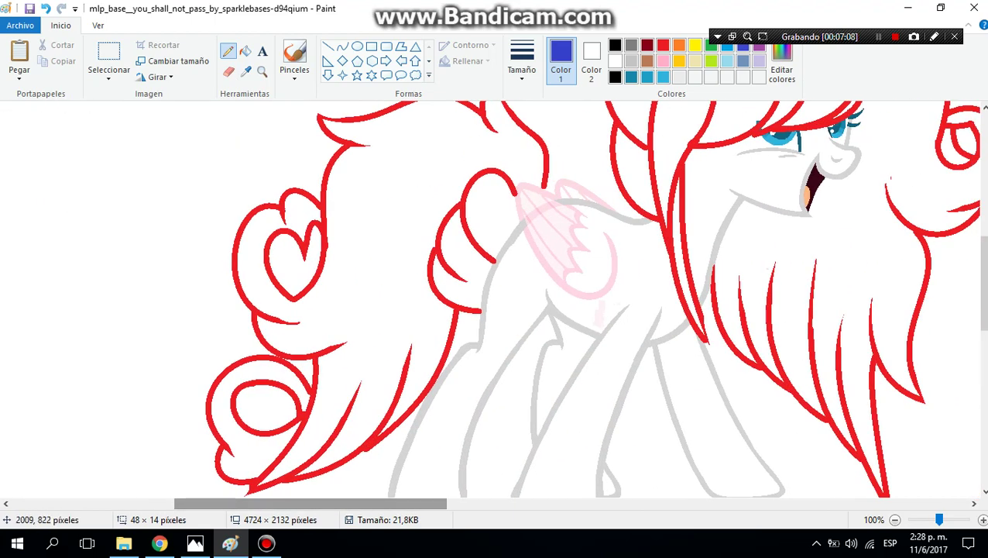
click(262, 71)
click(606, 154)
click(661, 142)
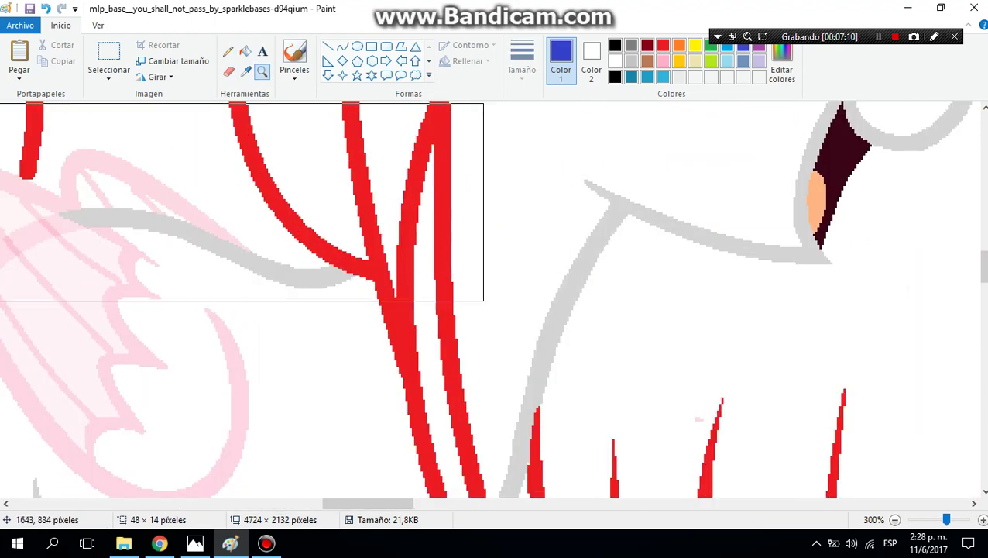
click(607, 192)
click(227, 51)
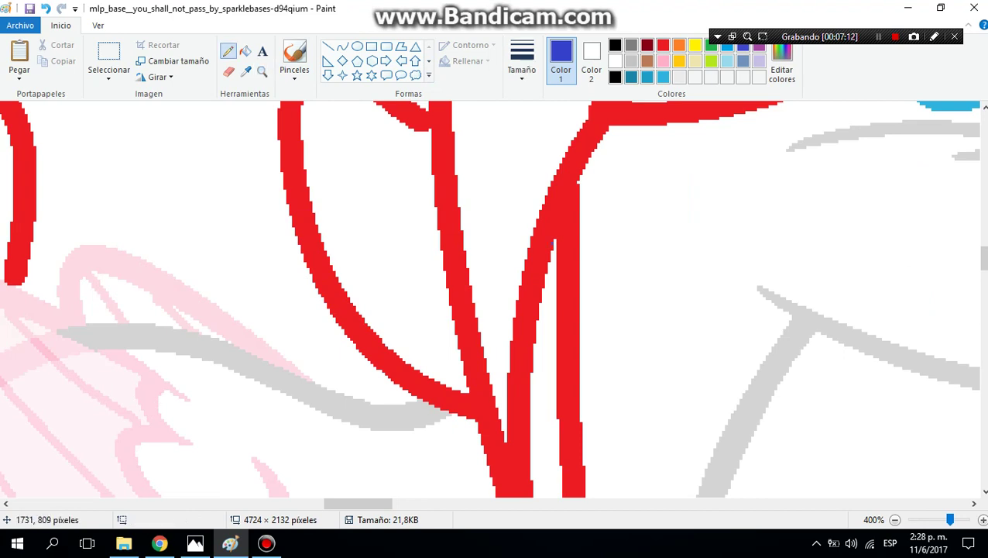
scroll(496, 299, down, 5)
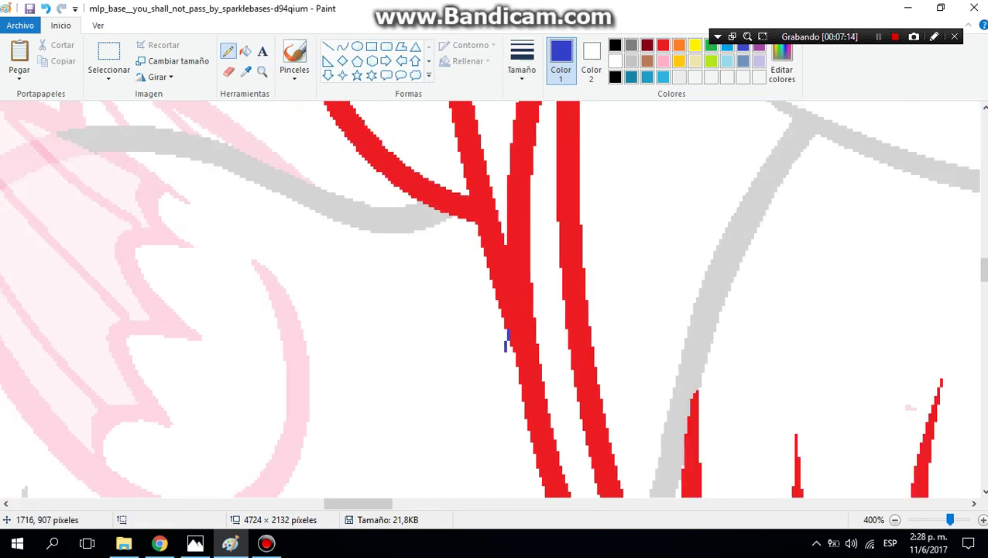
drag(508, 340, 530, 229)
scroll(529, 228, up, 8)
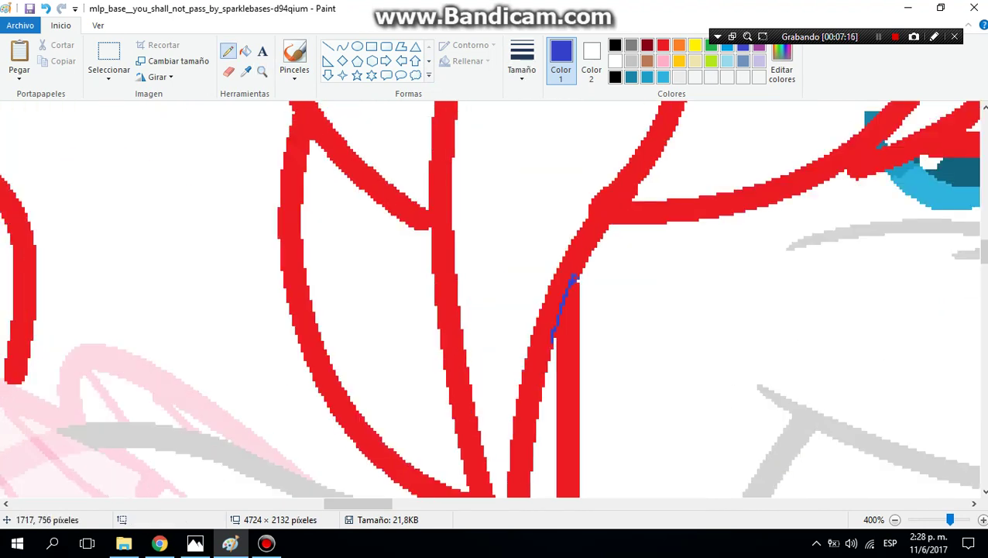
Step: Fill the separated outline of the narrow neck-side mane strand with the darker blue
click(246, 51)
click(568, 387)
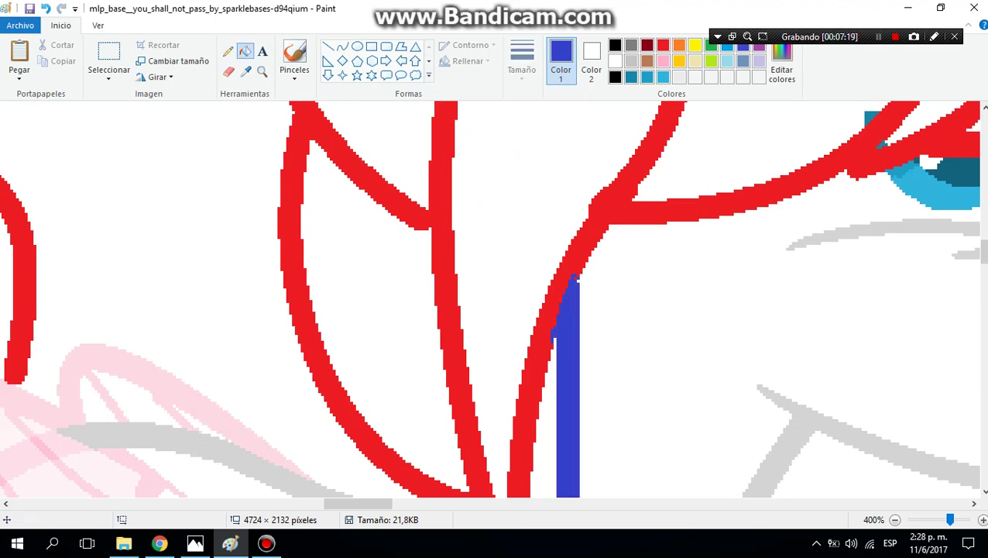
scroll(496, 299, down, 10)
scroll(675, 312, down, 5)
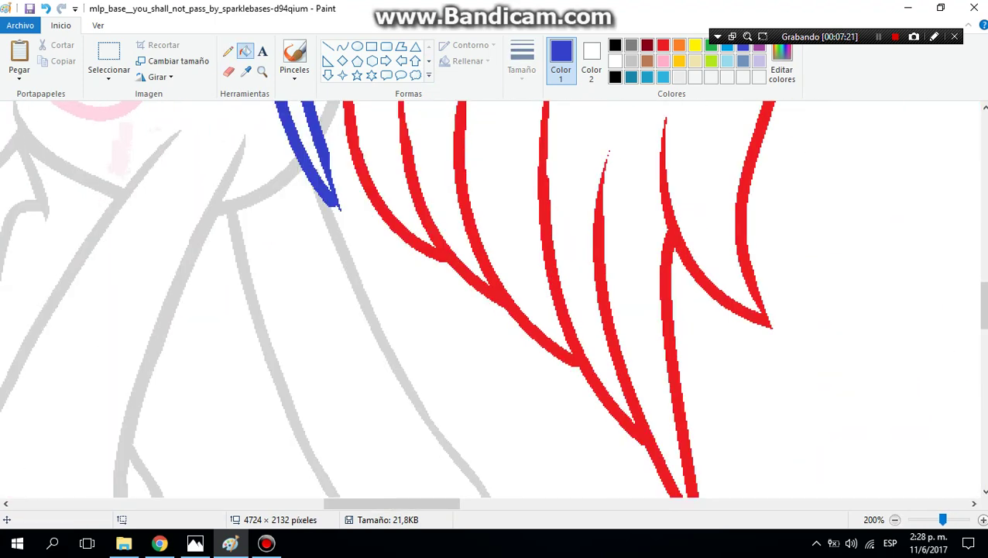
Step: Sample the dark yellow outline of the reference pony's yellow mane lock as Color 1 for the pencil
click(261, 72)
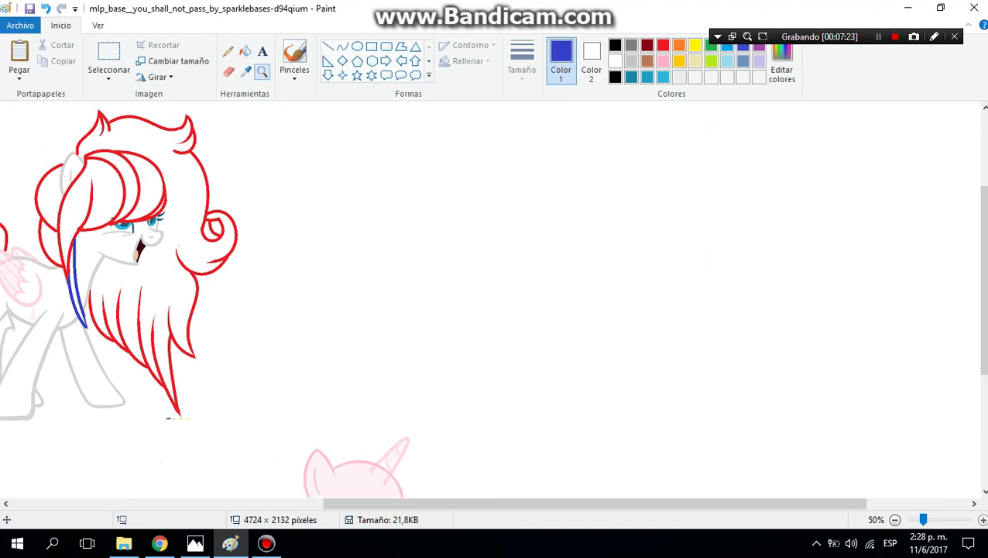
click(54, 240)
click(221, 286)
click(350, 369)
click(351, 369)
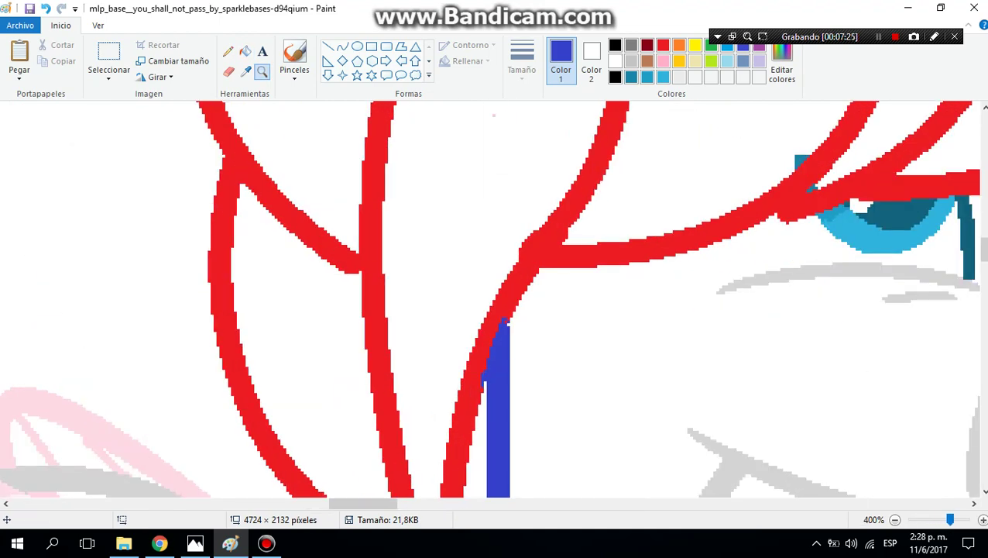
click(227, 52)
scroll(494, 299, left, 15)
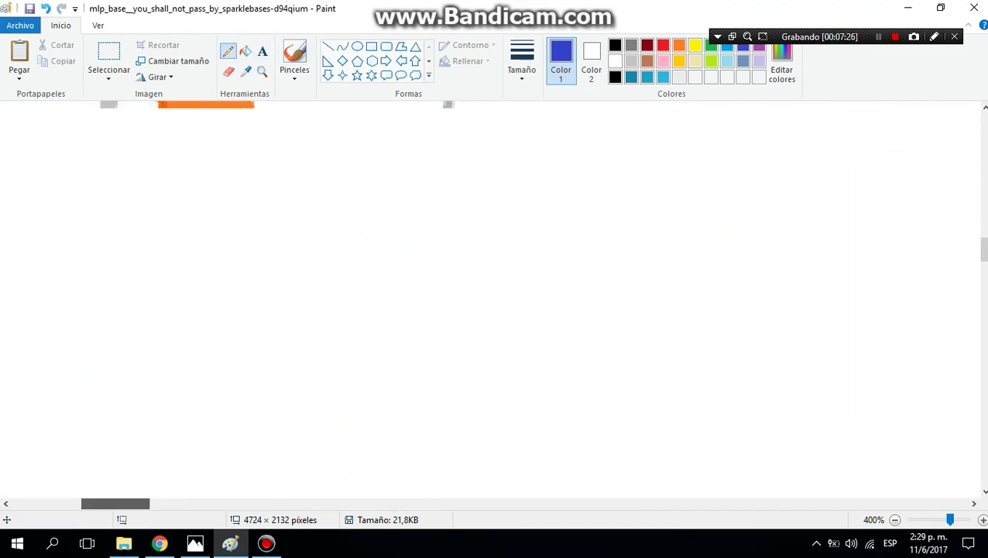
click(245, 72)
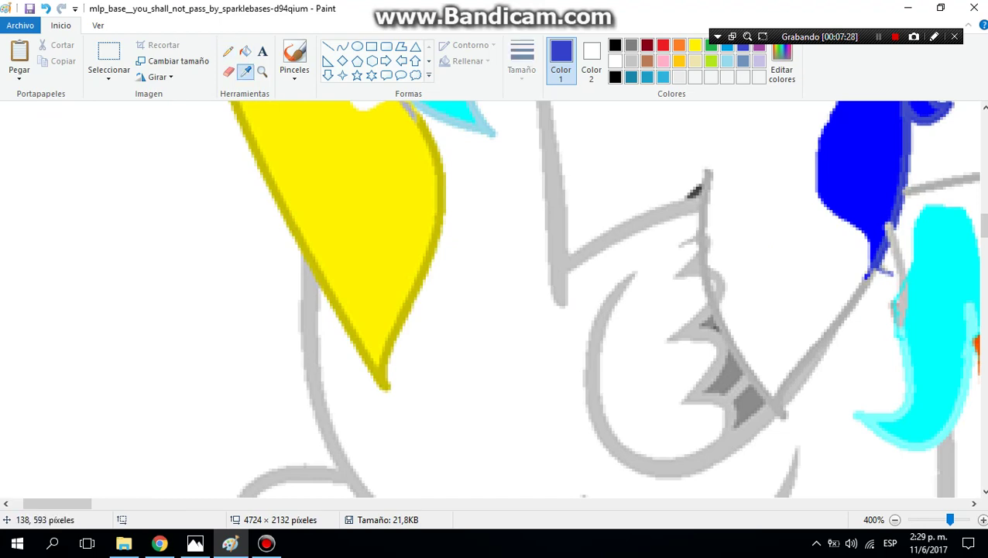
click(237, 110)
click(895, 519)
click(895, 519)
click(894, 518)
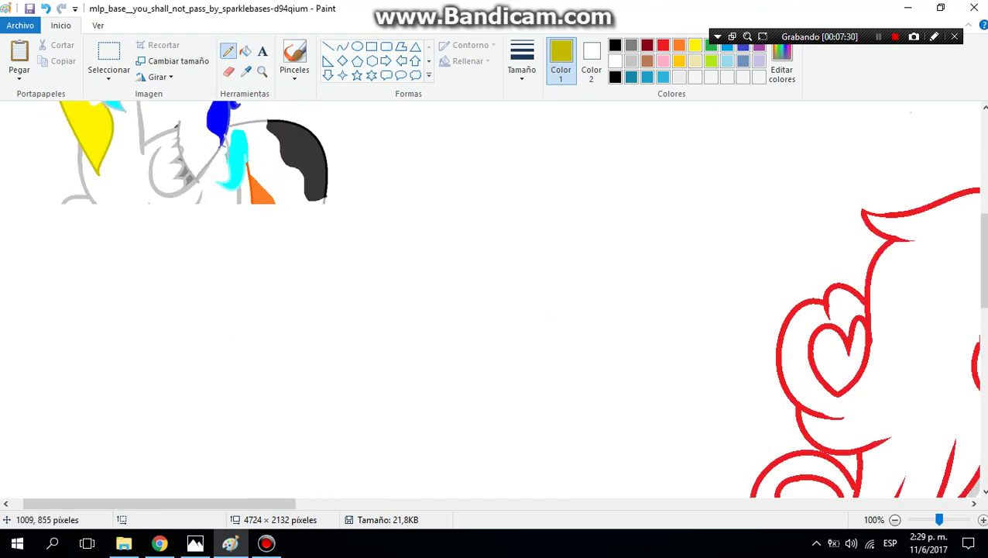
scroll(494, 299, right, 10)
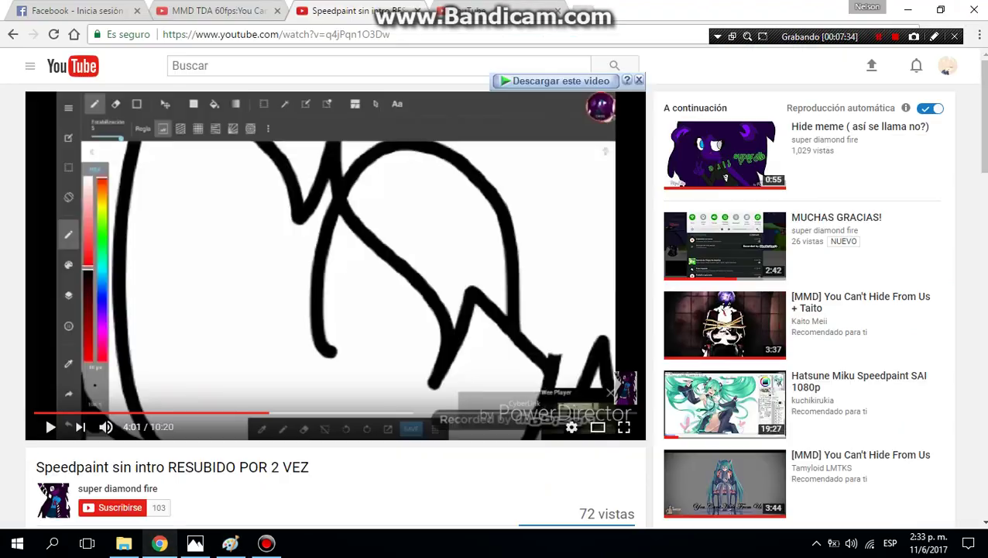
Step: Define a very light grey as Color 1 by taking the basic white and lowering its luminosity slightly
scroll(494, 298, down, 3)
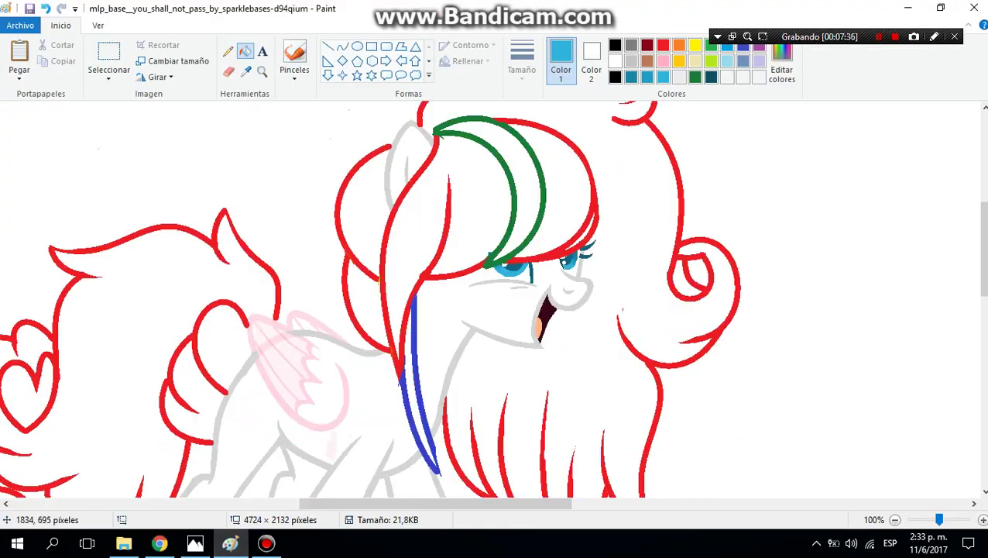
scroll(319, 242, down, 9)
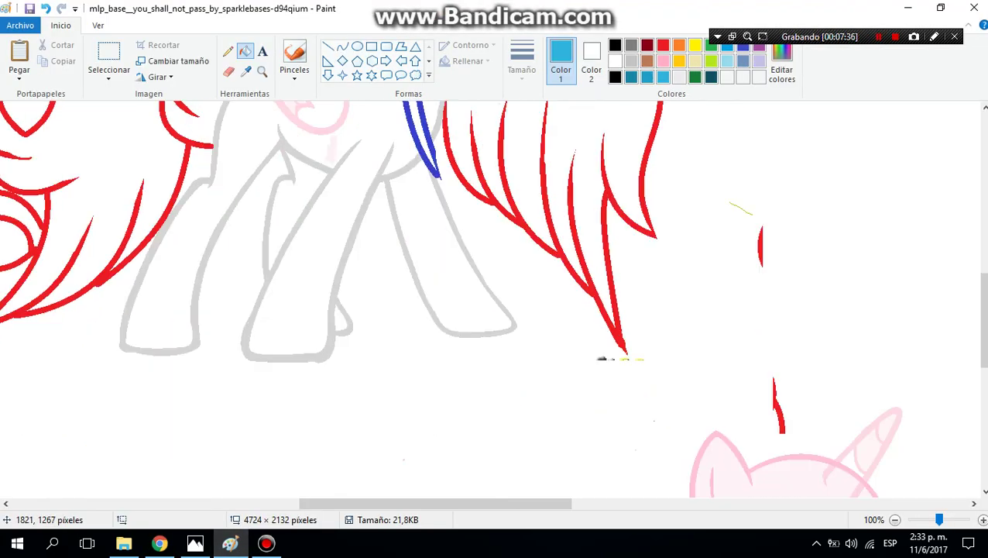
scroll(130, 312, up, 9)
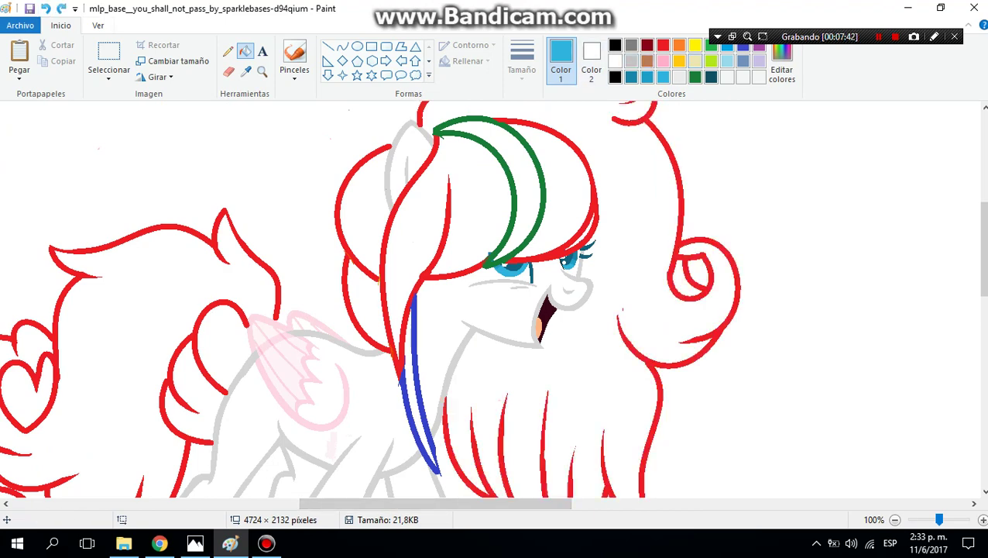
click(782, 66)
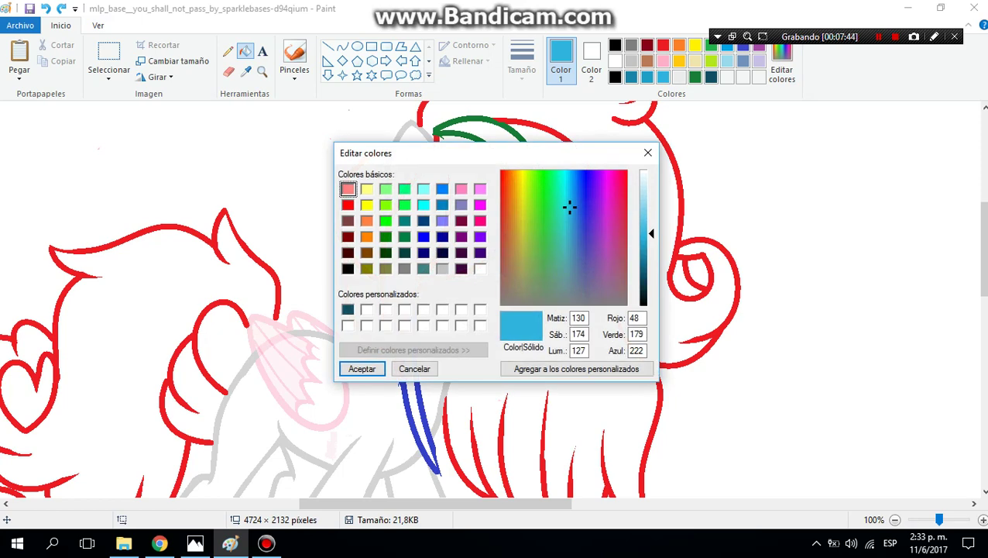
click(480, 268)
drag(643, 170, 643, 180)
key(Return)
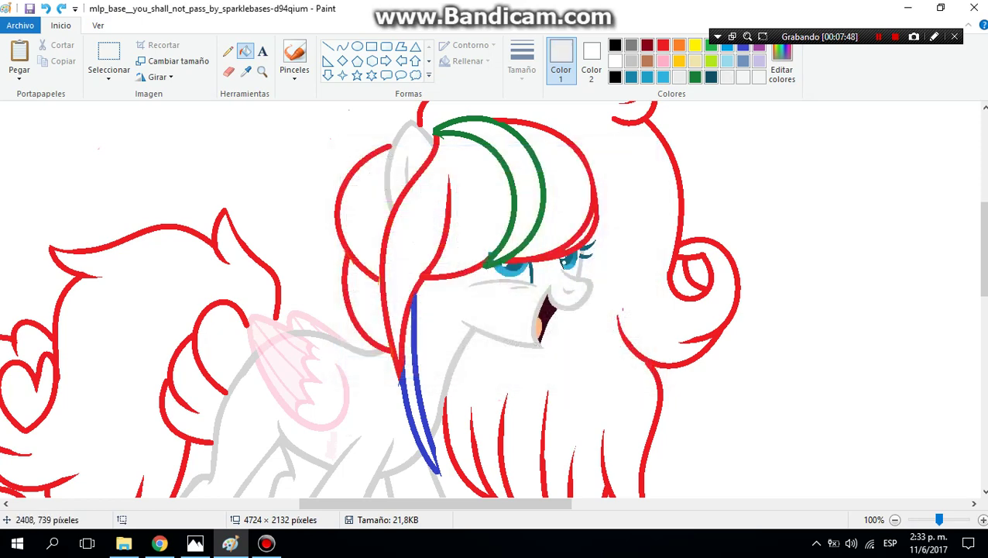
Step: Fill the red outline of the large outer curly mane section with the very light grey
click(732, 251)
scroll(492, 299, down, 5)
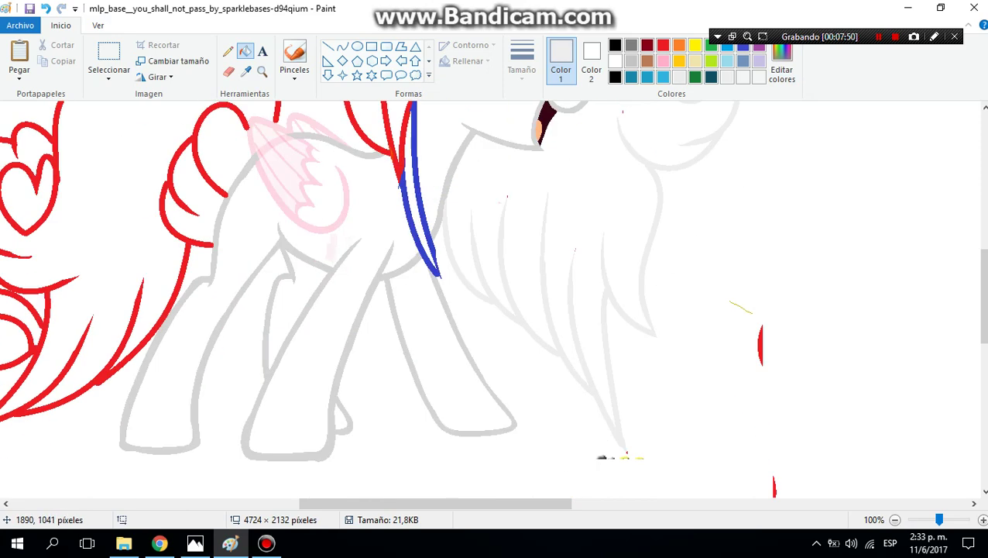
scroll(491, 299, up, 5)
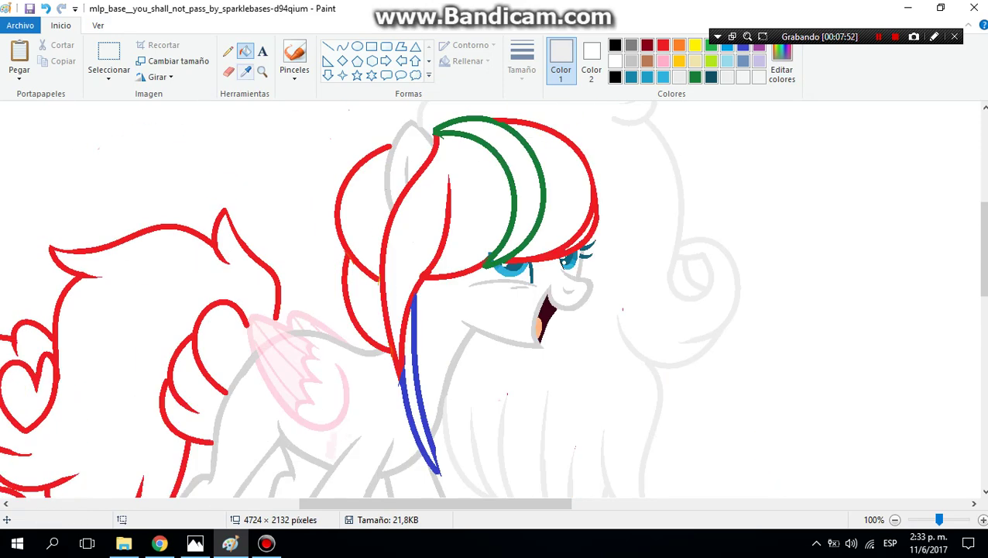
Step: Sample the dark yellow pencil mark at the strand joint and fill the upper back mane lock's outline with it
click(262, 71)
click(459, 299)
click(449, 267)
click(448, 267)
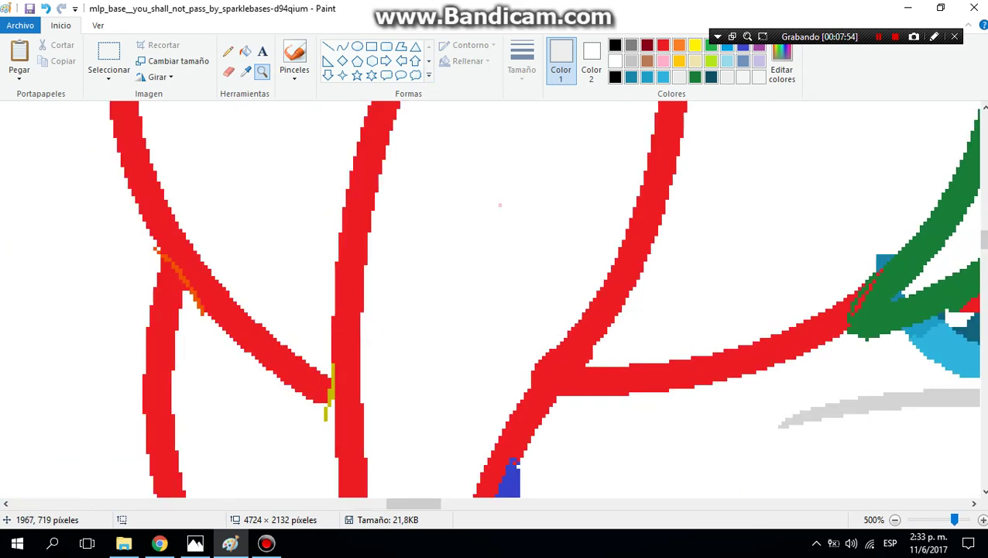
click(320, 308)
click(282, 298)
click(425, 237)
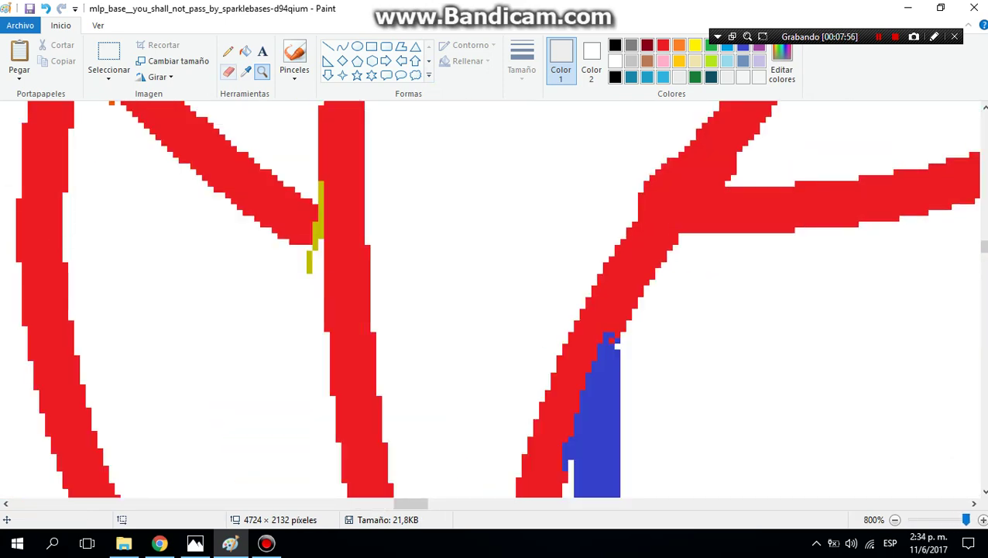
click(245, 71)
click(315, 225)
click(232, 185)
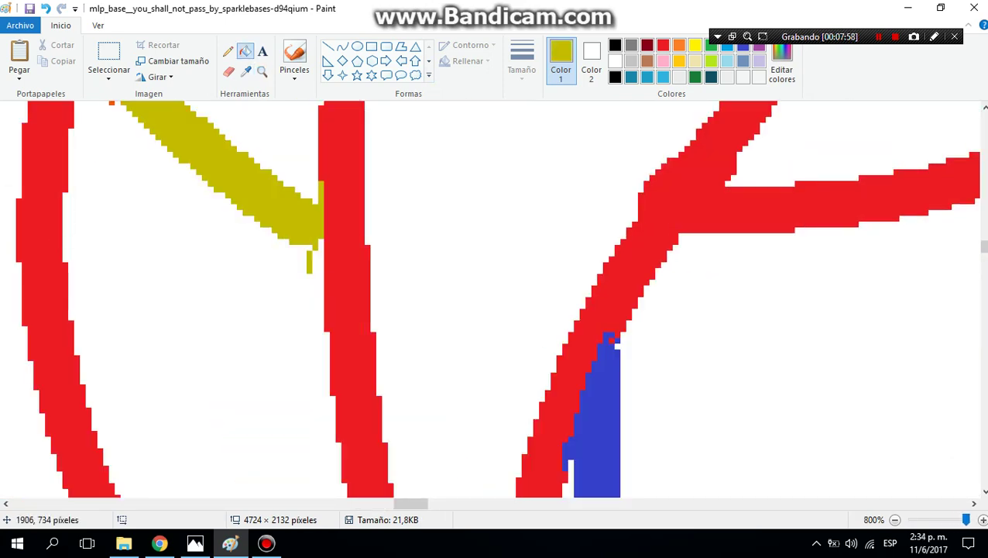
Step: Sample the dark orange pencil mark at the joint and fill the lower back mane lock's outline with it
click(245, 71)
scroll(496, 299, up, 5)
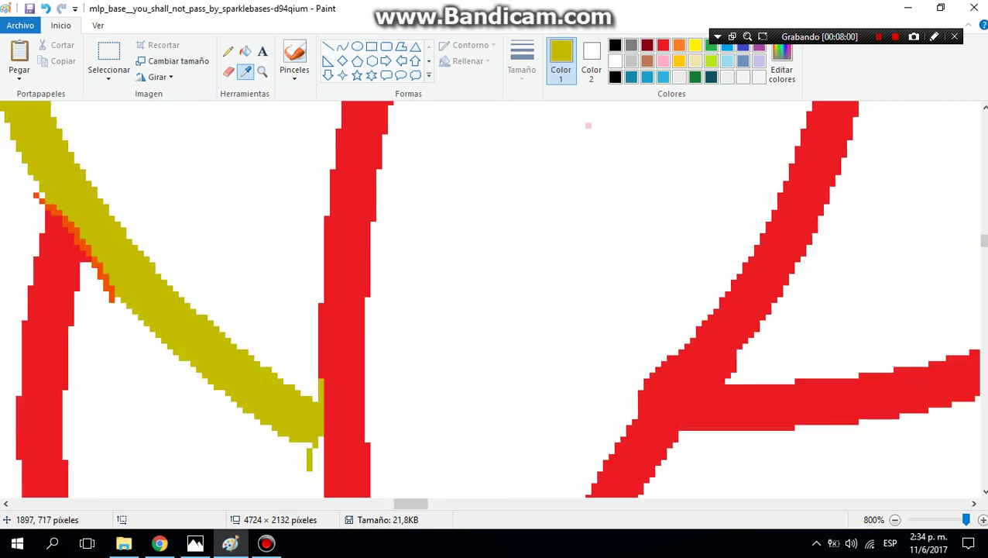
click(52, 209)
click(53, 240)
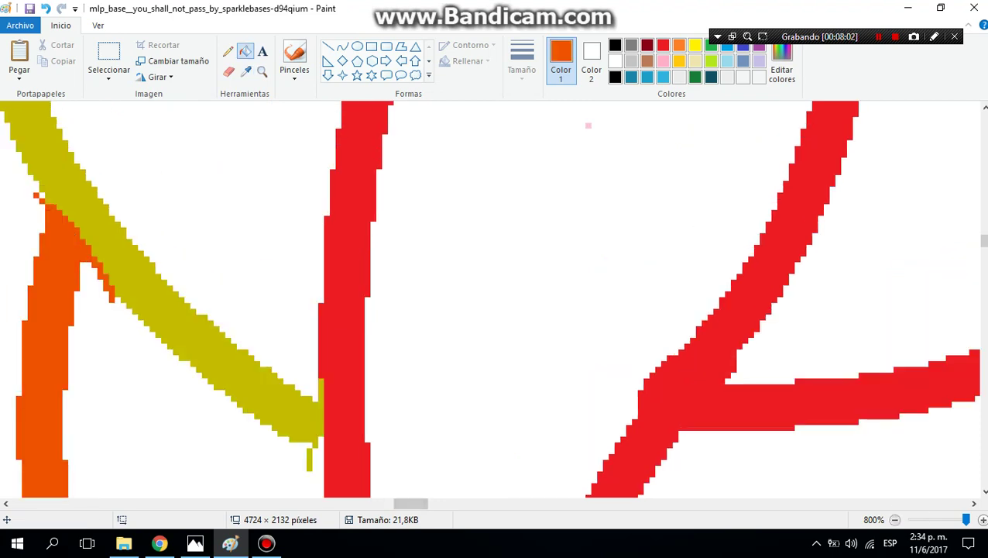
Step: Sample the reference pony's orange mane colour and fill the inside of the lower back mane lock with it
scroll(494, 299, down, 7)
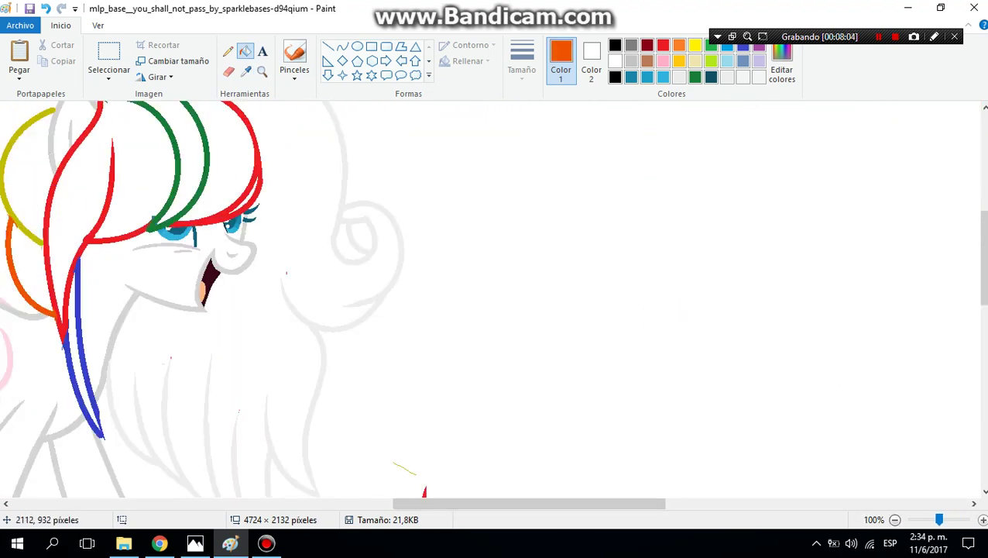
scroll(494, 299, left, 10)
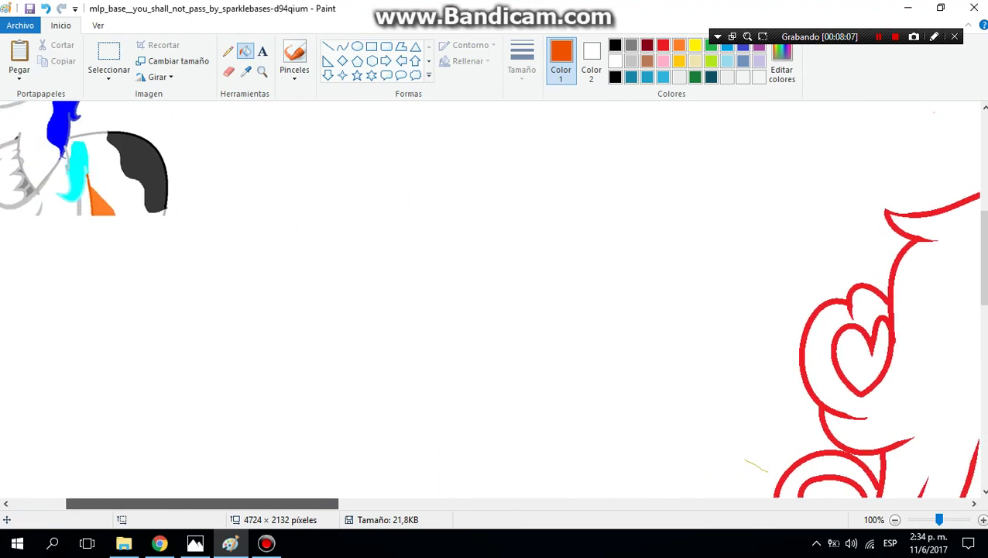
scroll(494, 299, up, 3)
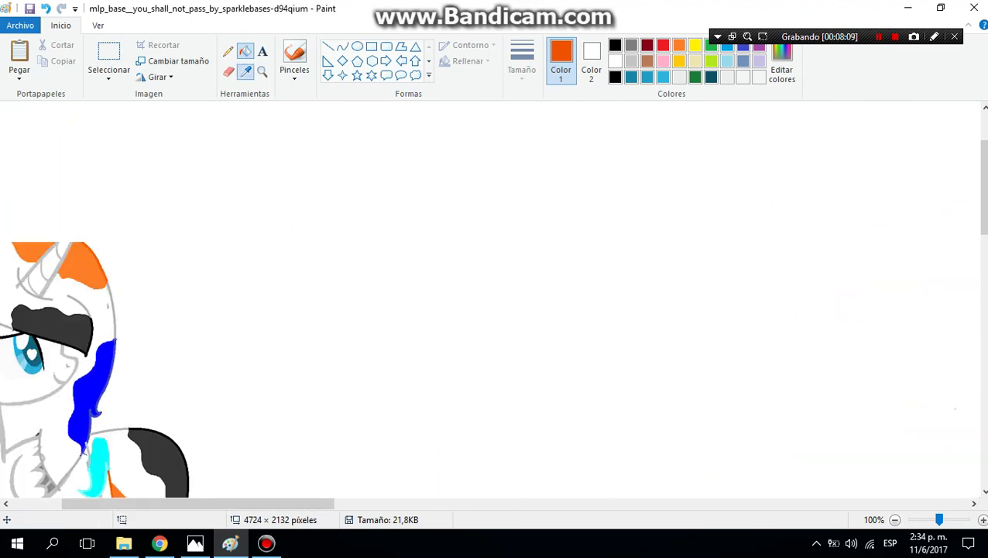
scroll(174, 277, down, 5)
mouse_move(198, 503)
mouse_down()
mouse_move(347, 504)
mouse_move(178, 503)
mouse_move(427, 503)
mouse_up()
click(678, 263)
Step: Sample the reference pony's yellow mane colour and fill the inside of the upper back mane lock with it
scroll(678, 263, up, 3)
click(246, 71)
click(19, 341)
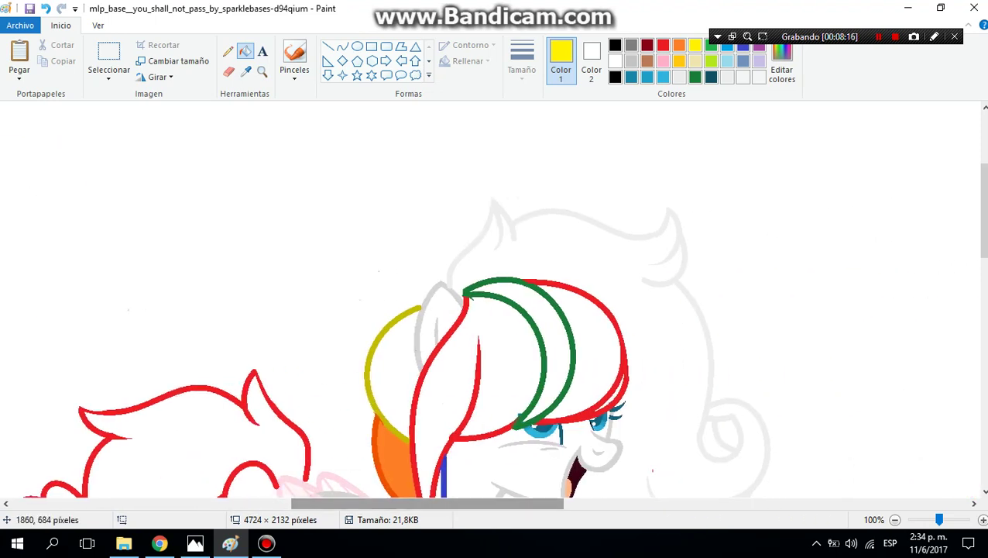
click(392, 368)
Step: Fill the inside of the dark-green-outlined fringe strand with the palette's green
scroll(448, 328, down, 3)
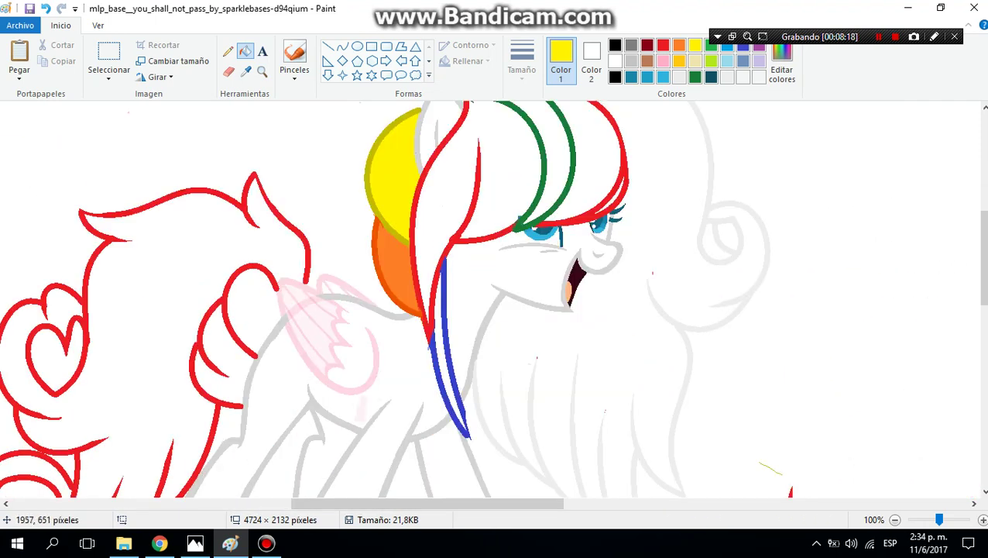
click(711, 48)
click(557, 163)
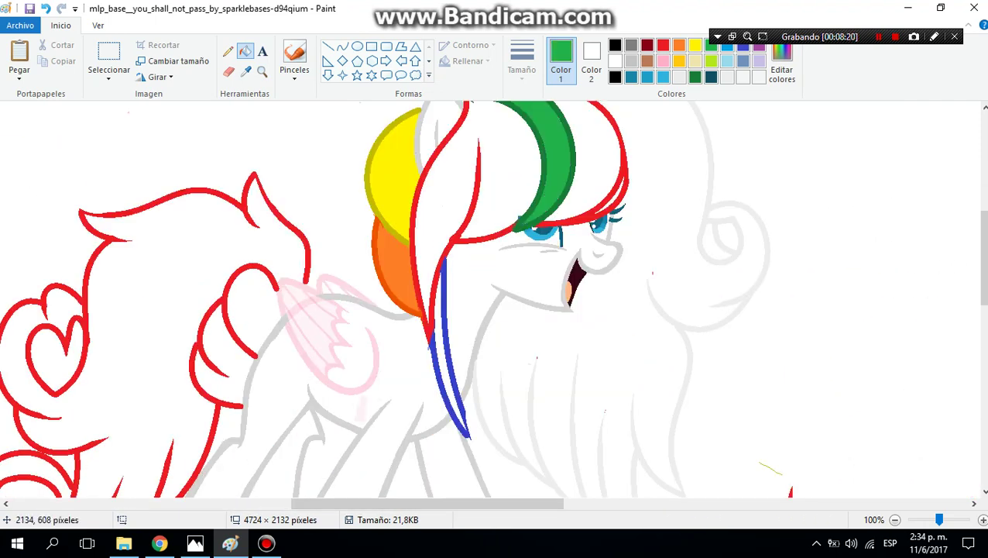
Step: Fill the remaining red outlines of the fringe and the front side mane strands with the very light grey
scroll(557, 178, up, 1)
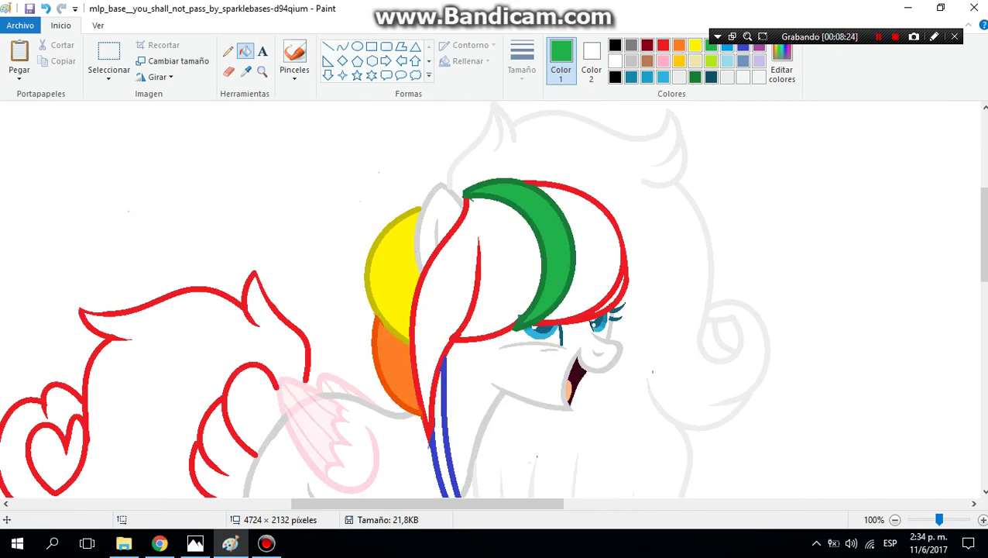
scroll(496, 298, down, 1)
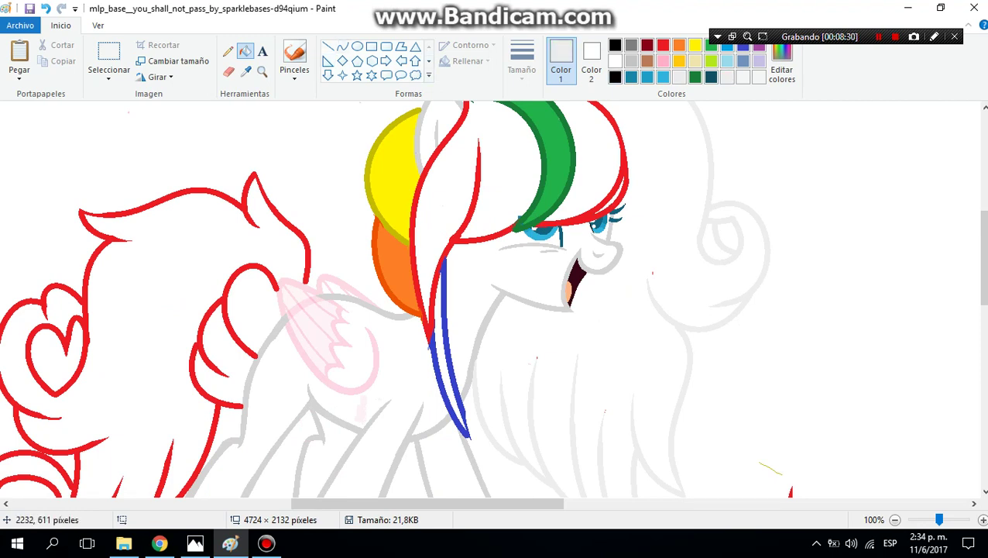
click(618, 127)
click(480, 237)
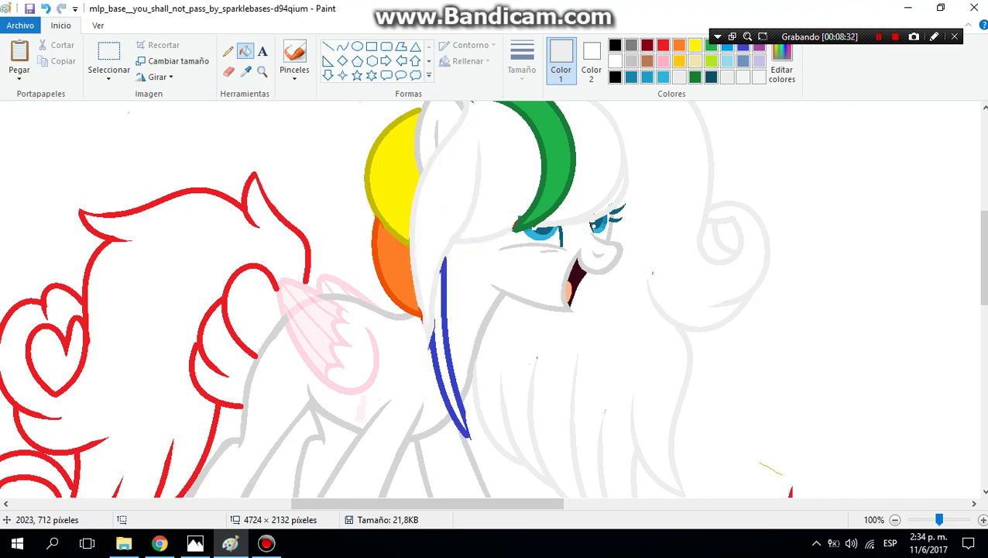
scroll(495, 302, down, 3)
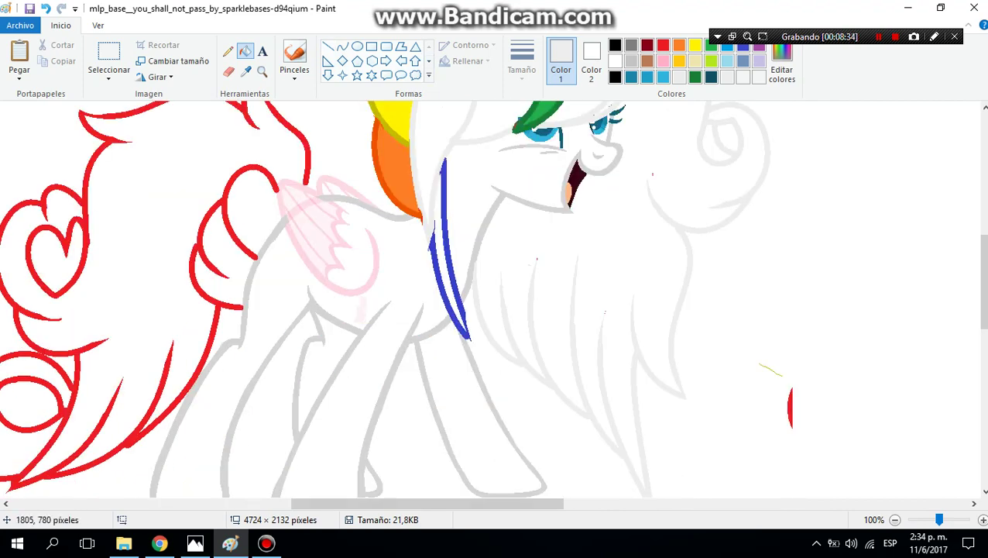
click(309, 155)
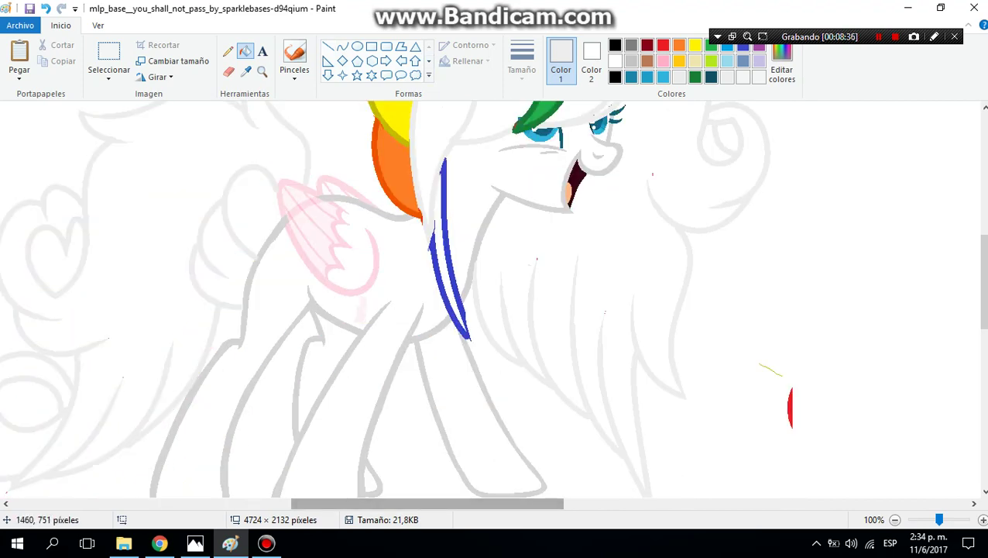
click(45, 8)
Step: Separate the rounded tail curls beside the rump from the tail outline with the Pencil, and fill the remaining tail outline with very light grey
click(262, 71)
click(263, 329)
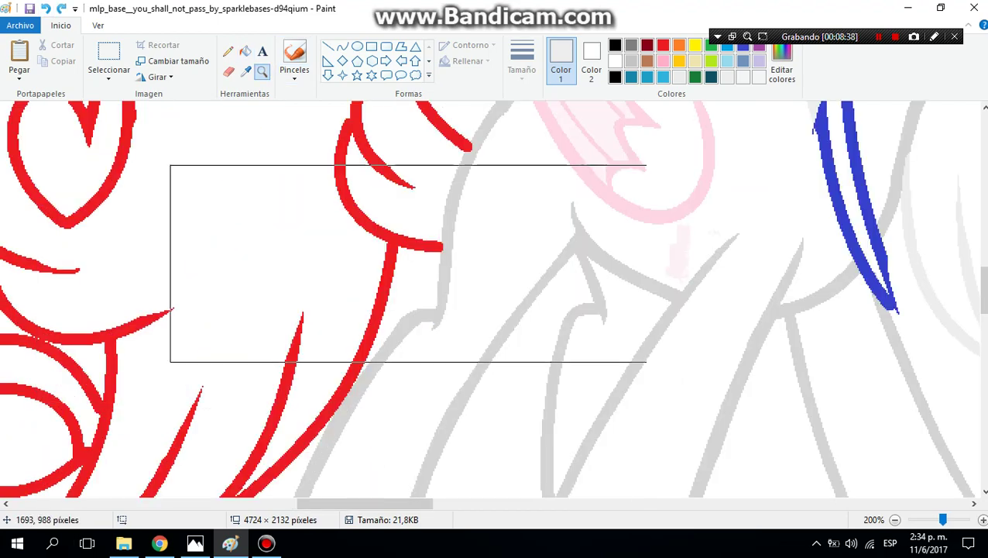
click(228, 51)
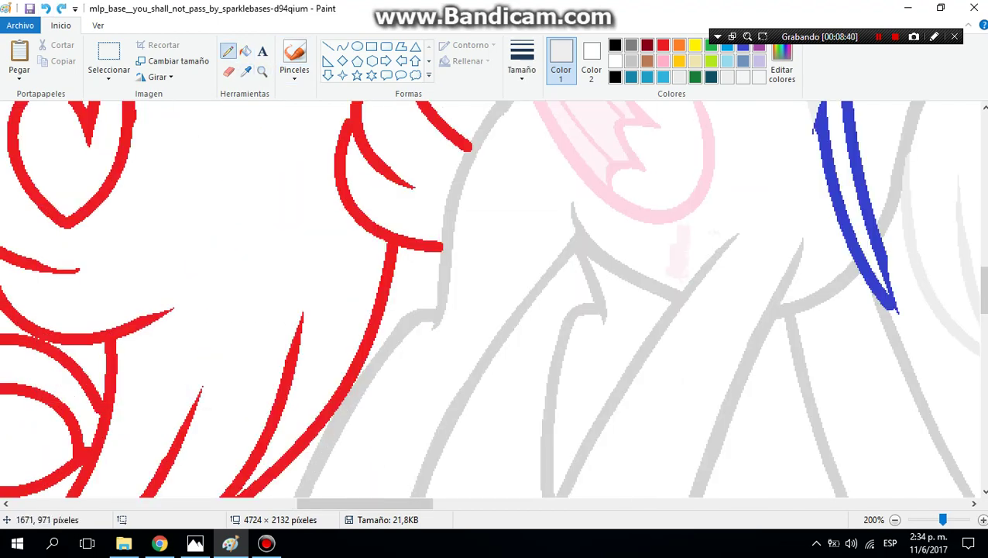
scroll(465, 310, up, 3)
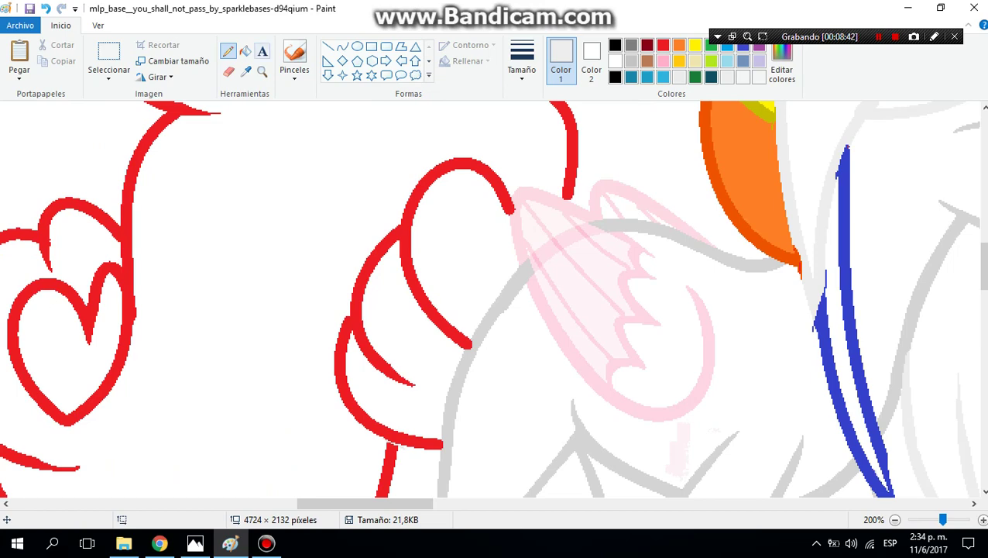
click(245, 51)
click(129, 279)
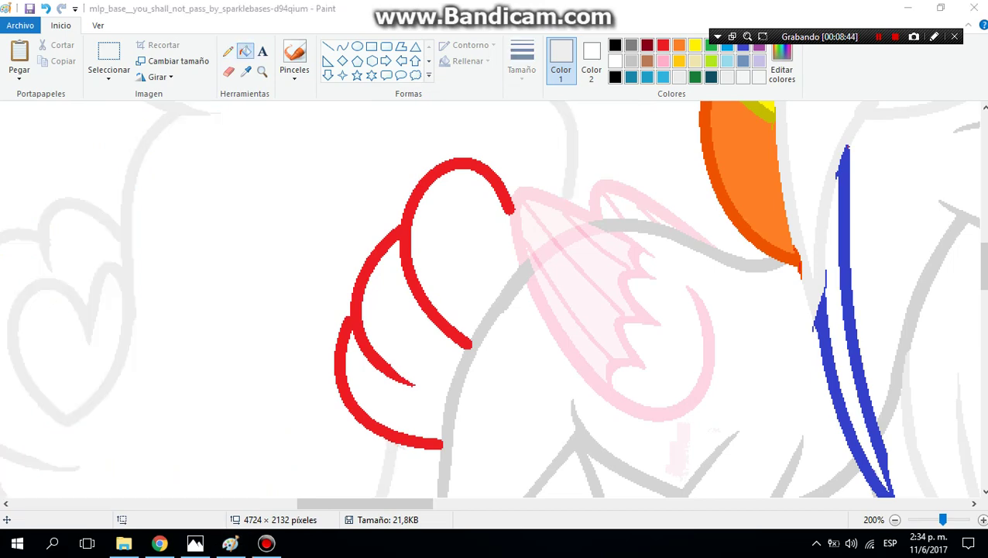
Step: Look over the whole drawing, and inspect the coloured head, mane and body up close
click(894, 519)
click(895, 519)
click(894, 519)
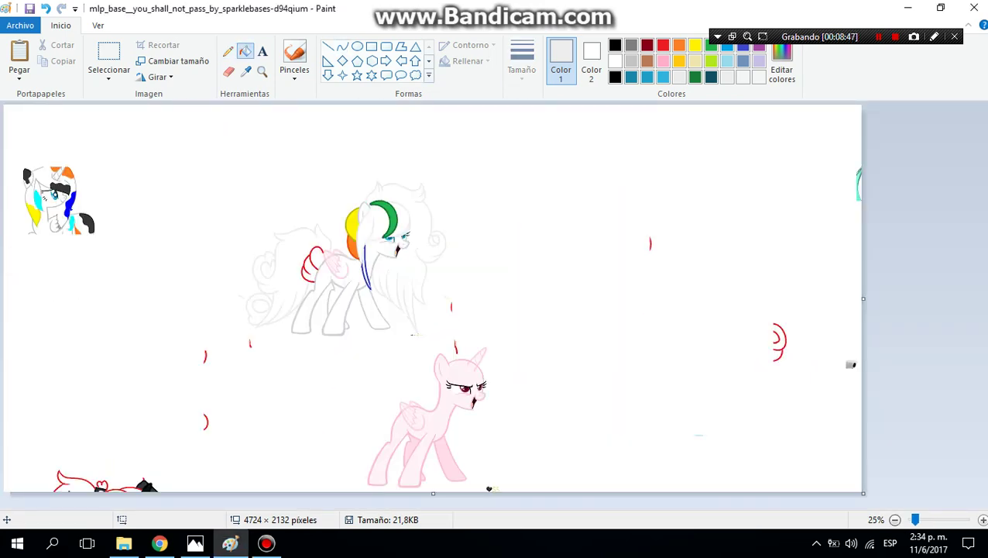
click(262, 70)
click(377, 311)
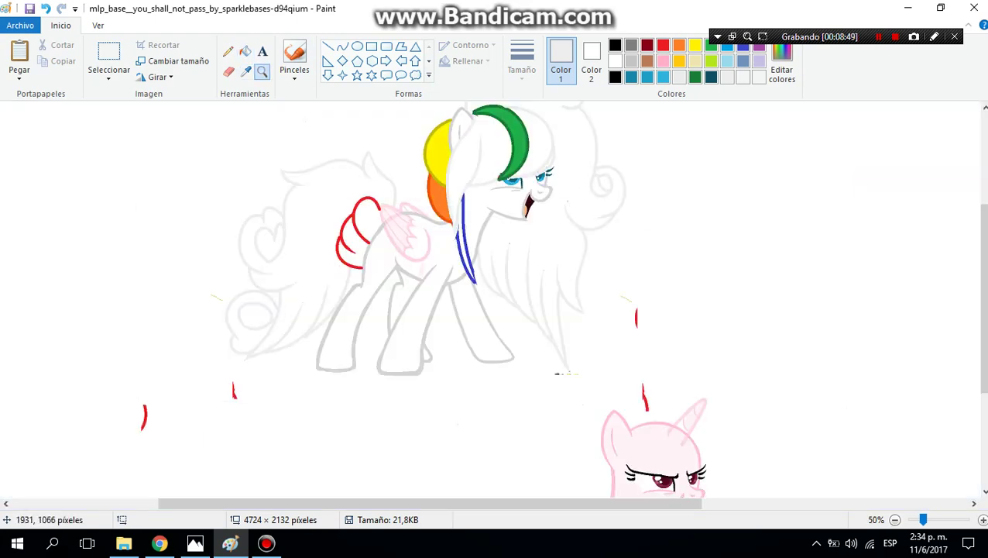
key(shift+F12)
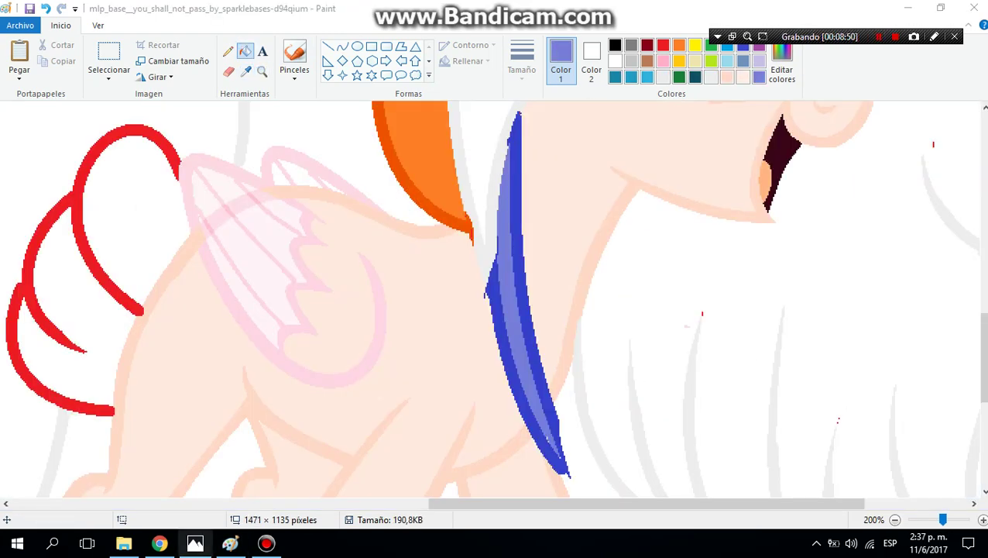
click(159, 543)
click(230, 543)
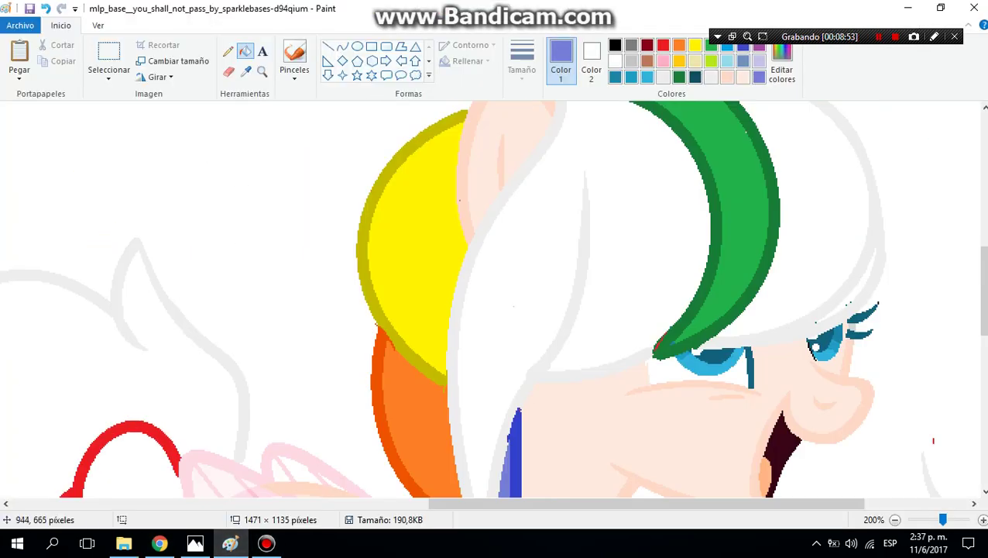
scroll(494, 299, down, 5)
scroll(494, 299, up, 3)
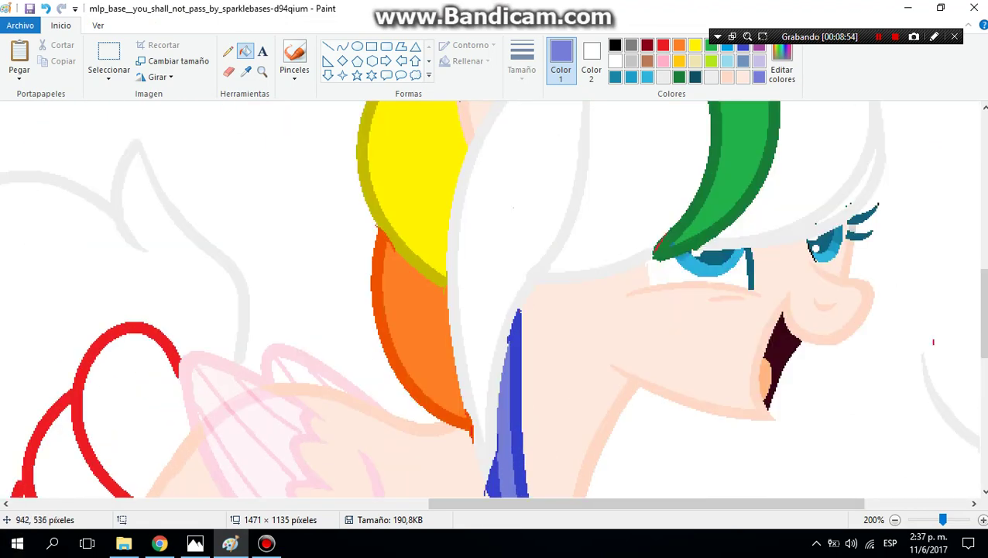
scroll(496, 299, down, 4)
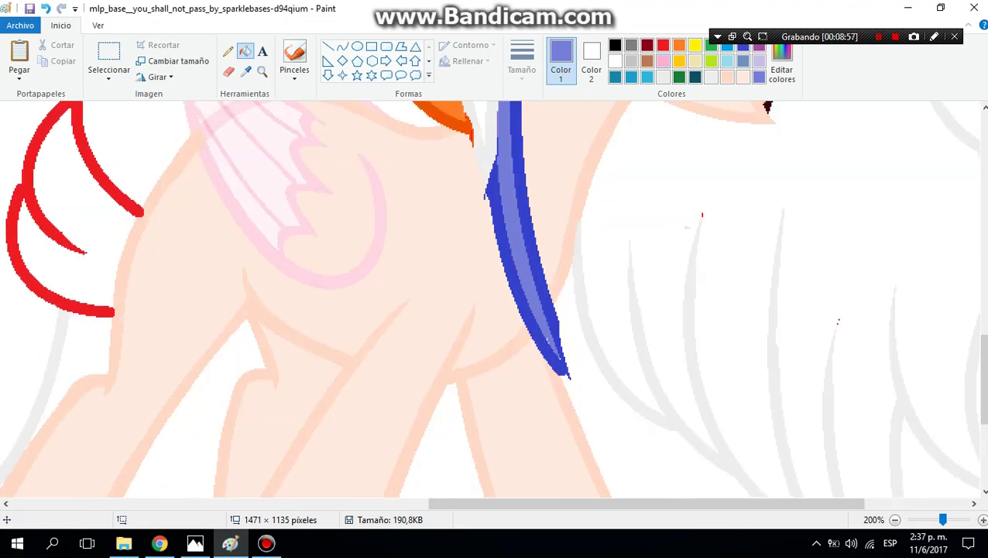
Step: Fill the red outline of the rounded tail curls beside the rump with the palette's pink
click(662, 60)
click(108, 177)
scroll(108, 176, up, 1)
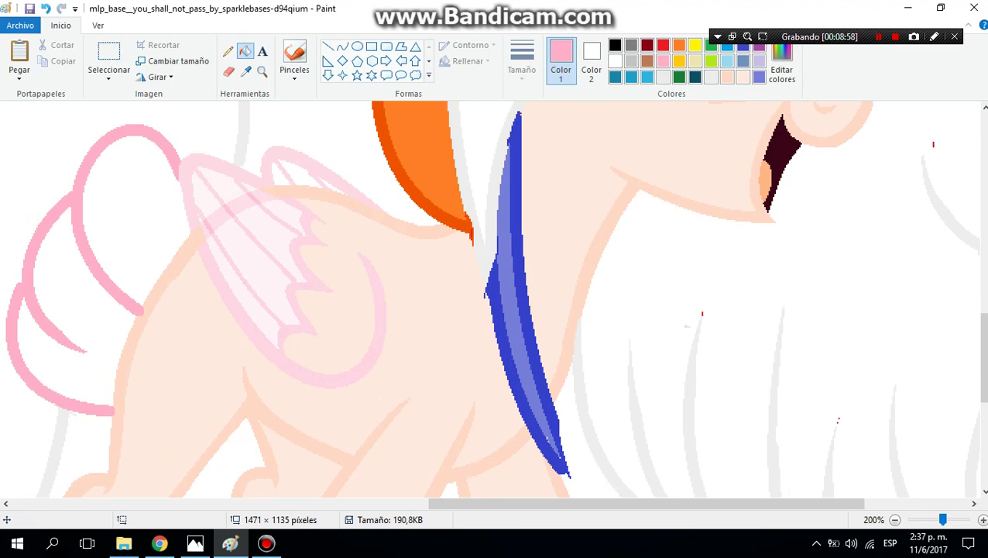
Step: Create a lighter custom pink (RGB 255, 185, 207) and fill the insides of the rounded tail curls with it
click(782, 64)
drag(652, 189, 651, 188)
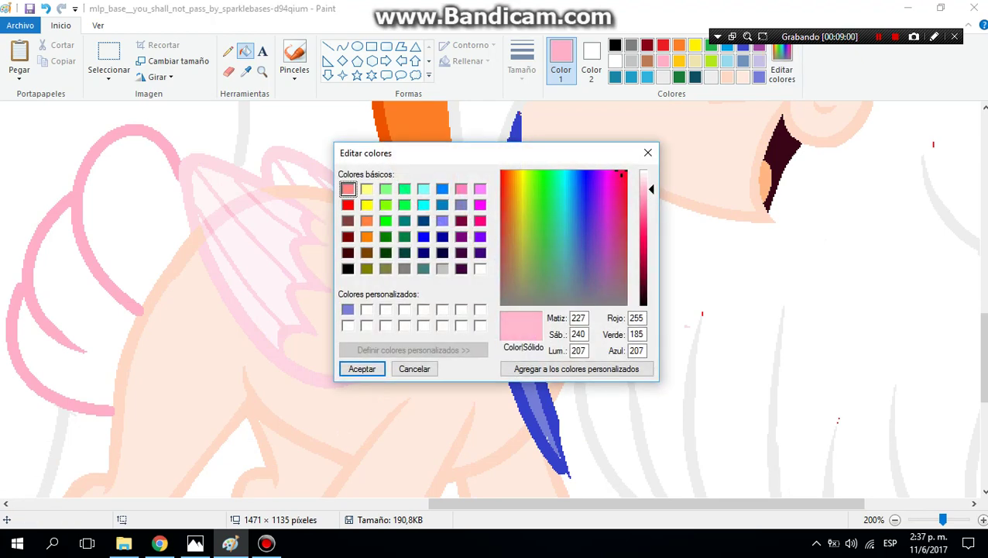
click(576, 369)
click(362, 368)
click(132, 201)
click(62, 340)
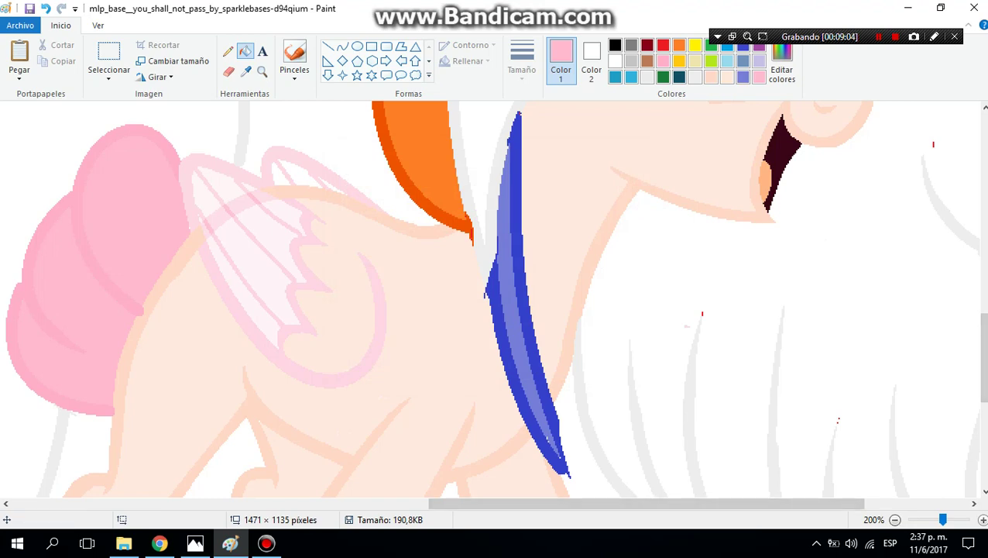
Step: Select the whole pony with its mane and tail and move it up and to the left on the canvas
scroll(494, 302, down, 3)
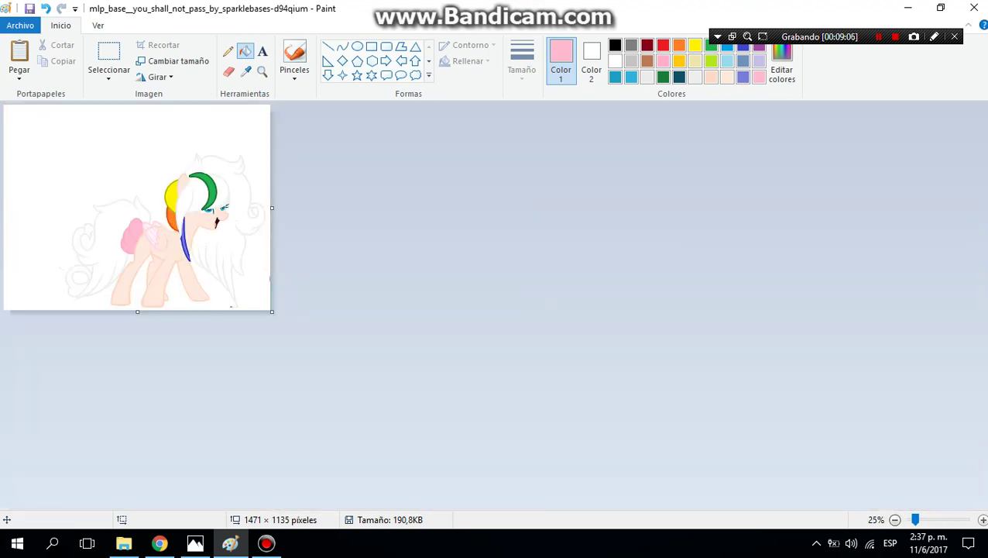
scroll(494, 302, up, 1)
click(109, 54)
drag(537, 507, 72, 134)
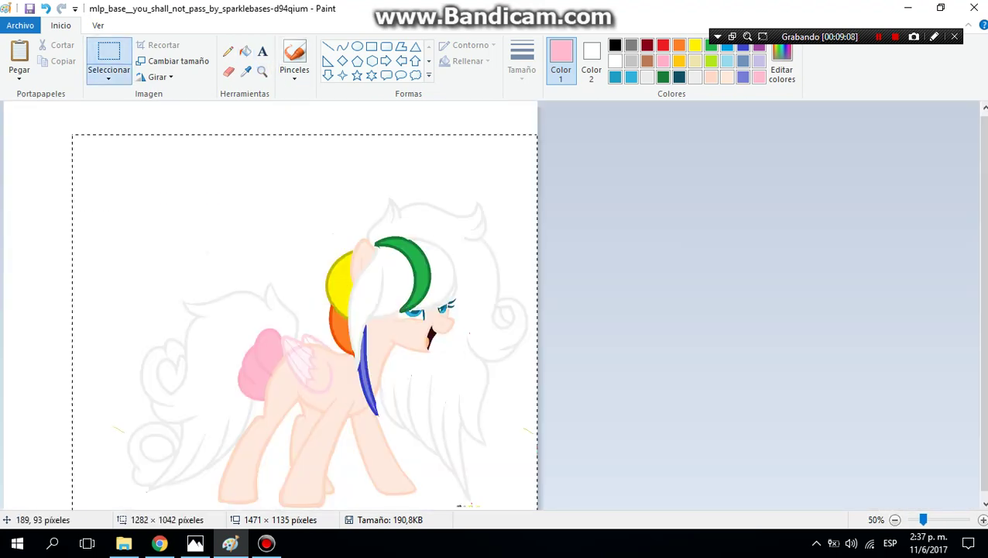
drag(267, 361, 164, 298)
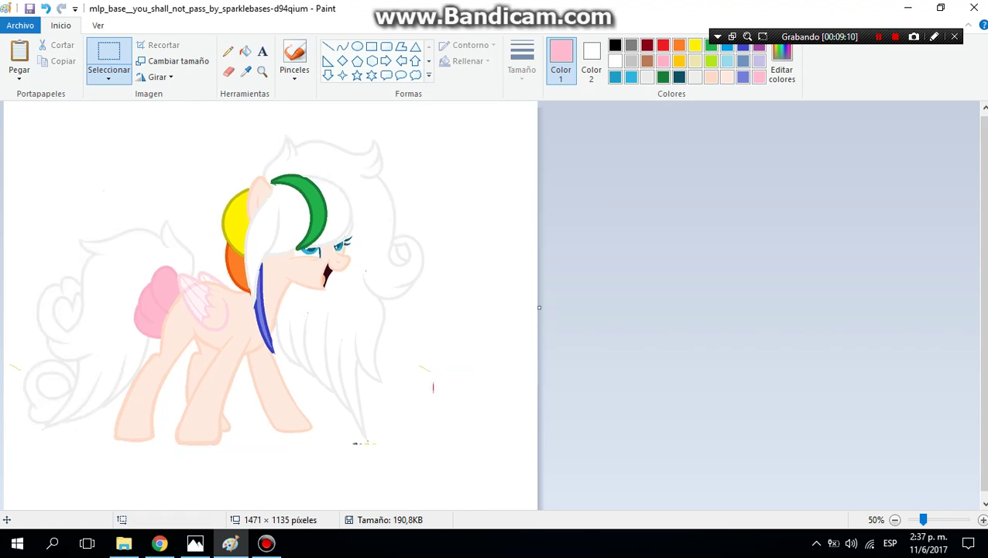
Step: Draw a thick black curve across the pony's nearest front leg above the hoof as the upper edge of a leg band
click(262, 71)
click(294, 408)
click(325, 325)
click(394, 237)
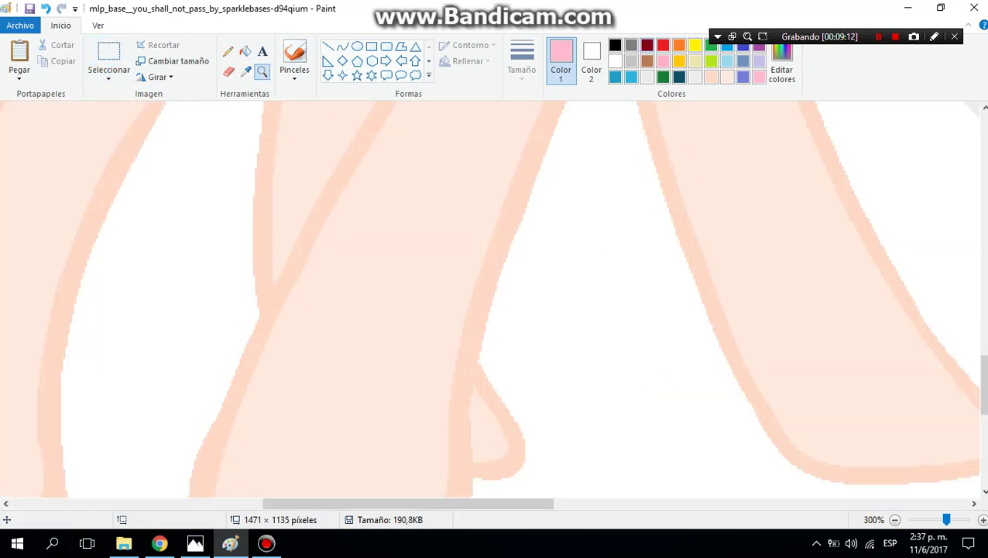
click(615, 45)
click(342, 47)
drag(186, 359, 473, 390)
drag(279, 387, 310, 402)
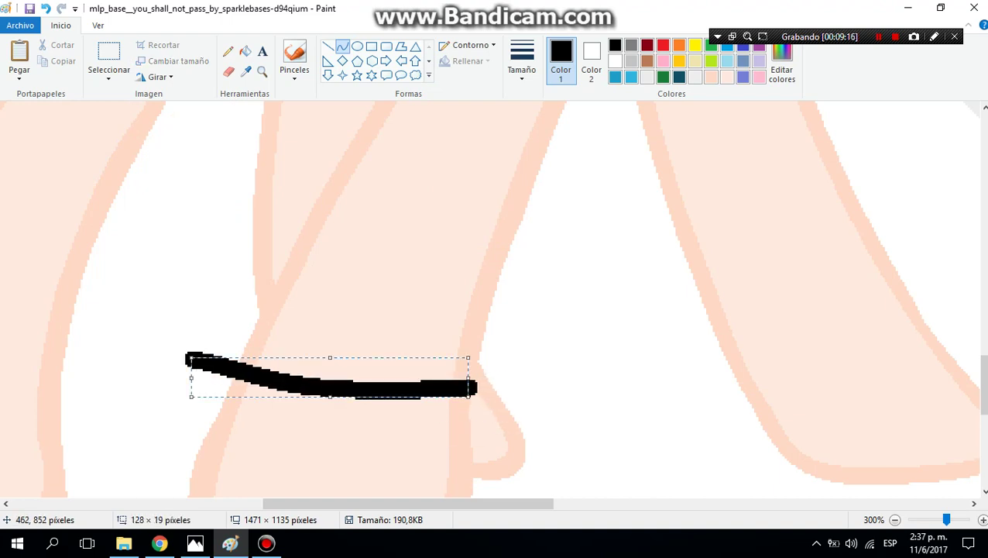
drag(186, 356, 241, 345)
click(209, 409)
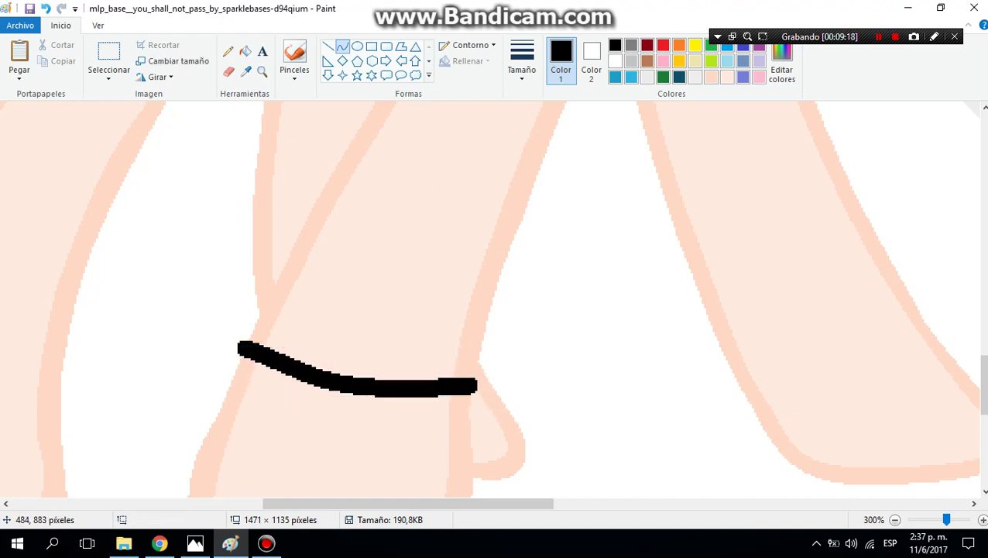
Step: Draw the band's curved black lower edge about 114 px wide and close both ends with short black curves
mouse_move(209, 422)
mouse_down()
mouse_move(455, 488)
mouse_move(463, 458)
mouse_up()
drag(352, 449, 360, 474)
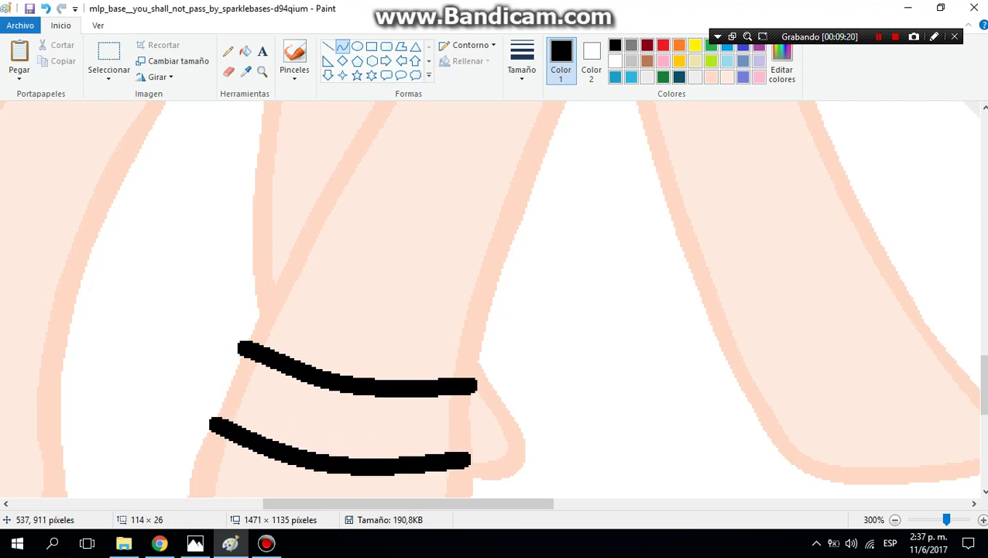
drag(469, 381, 467, 458)
drag(467, 422, 469, 422)
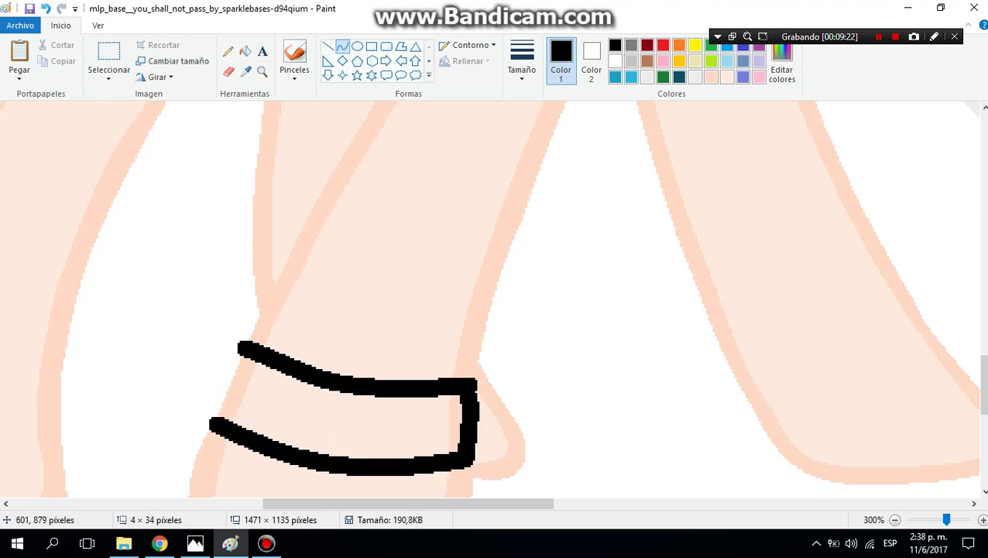
mouse_move(242, 344)
mouse_down()
mouse_move(219, 424)
mouse_move(227, 346)
mouse_up()
Step: Create a custom dark grey (RGB 60, 60, 60) and fill the inside of the leg band with it, including the slivers along its ends
click(246, 50)
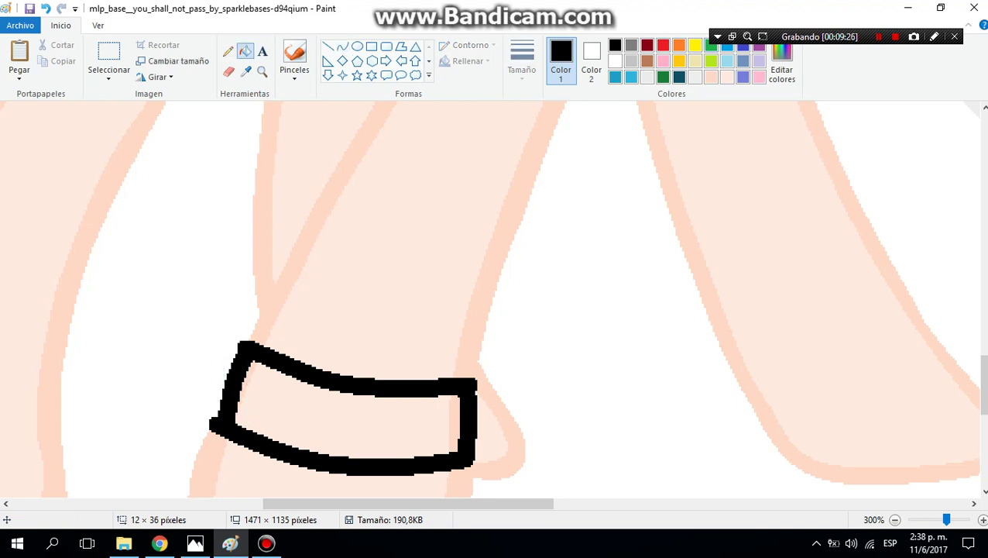
click(781, 62)
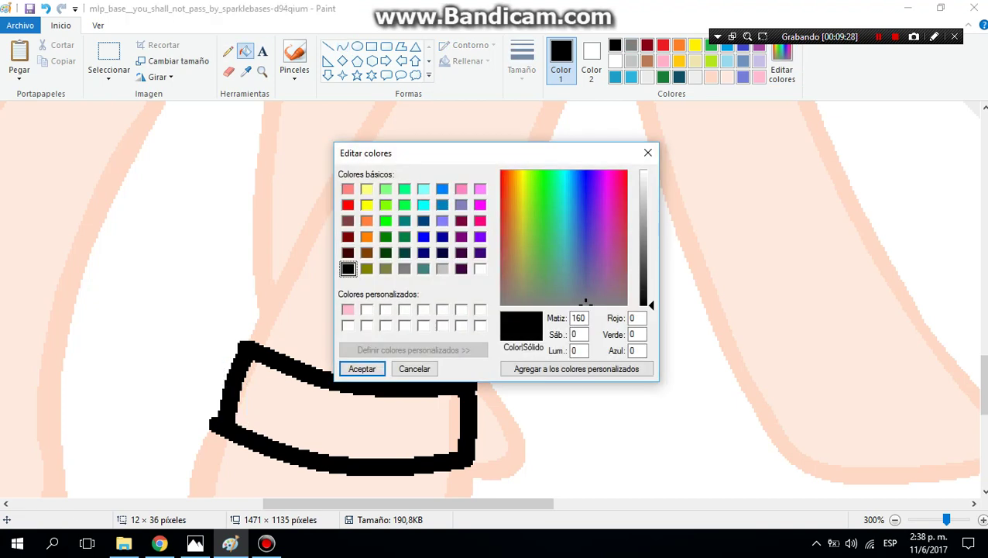
click(643, 272)
click(576, 369)
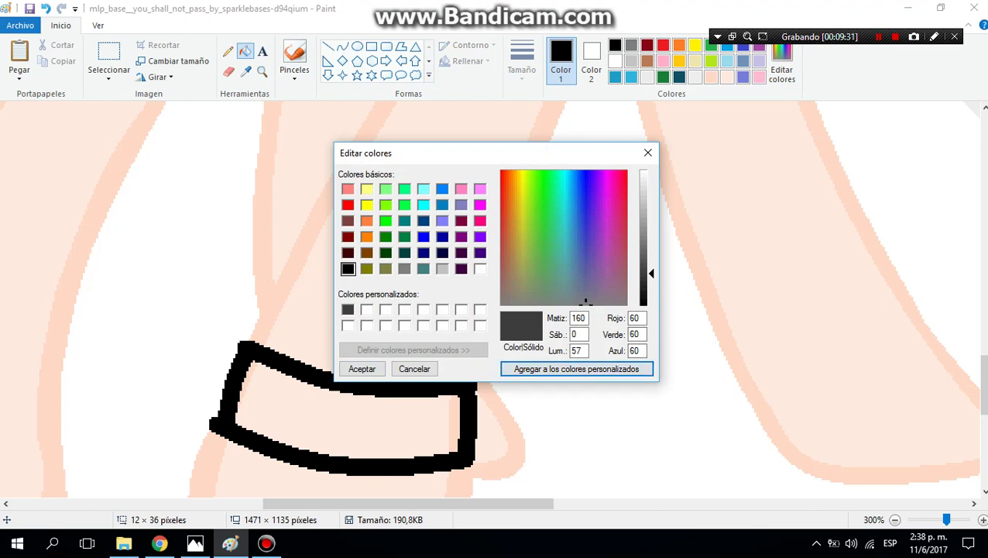
click(362, 369)
click(349, 418)
click(454, 422)
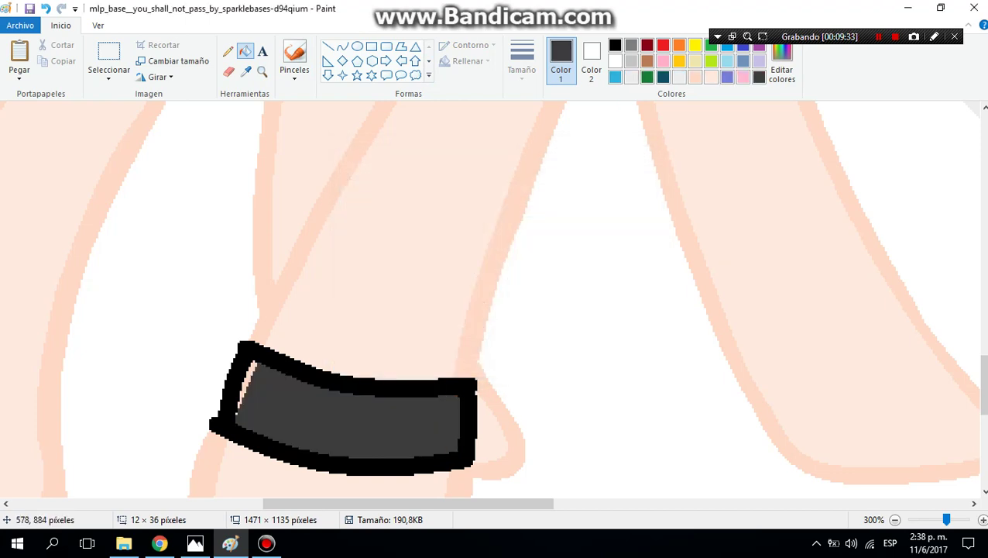
click(247, 383)
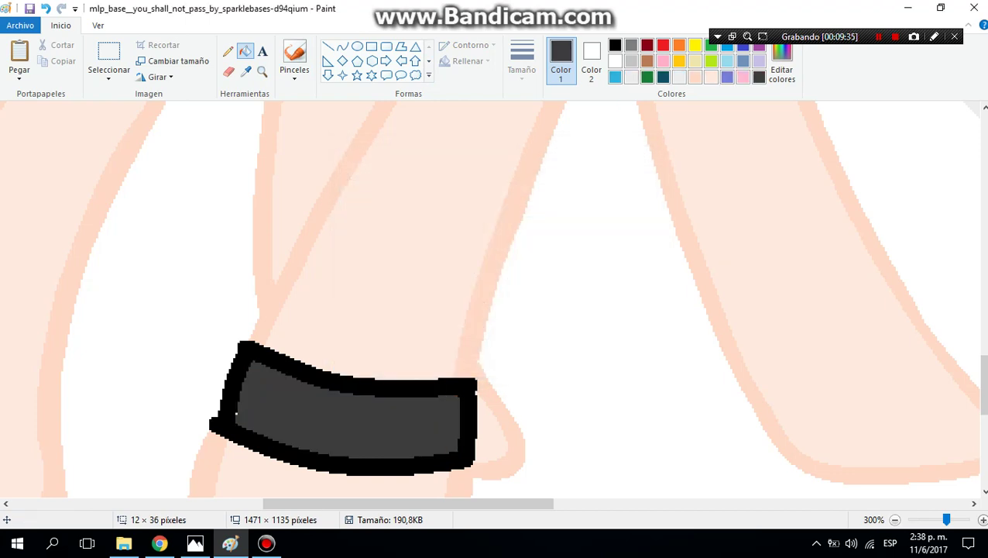
key(ctrl+Page_Down)
key(ctrl+Page_Down)
key(ctrl+Page_Down)
key(ctrl+Page_Down)
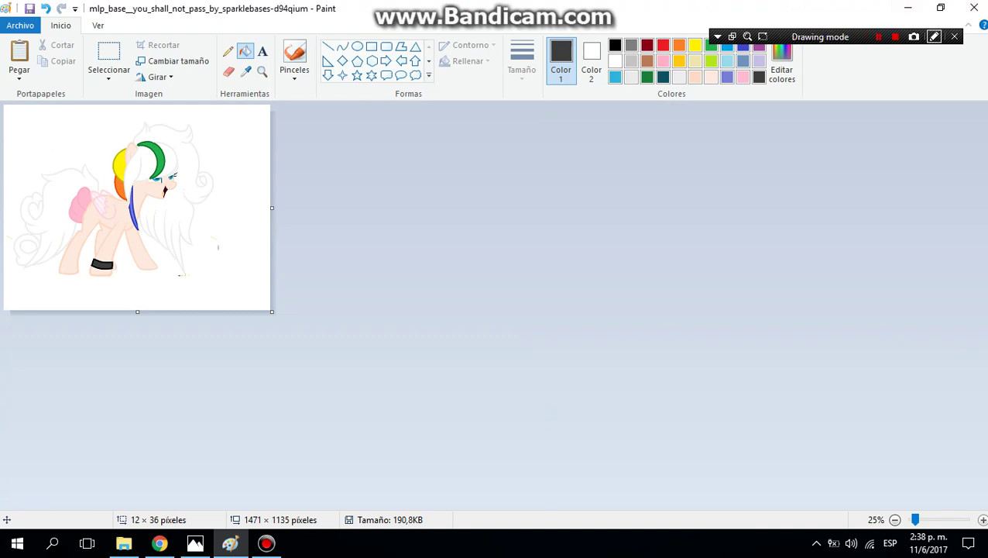
click(933, 37)
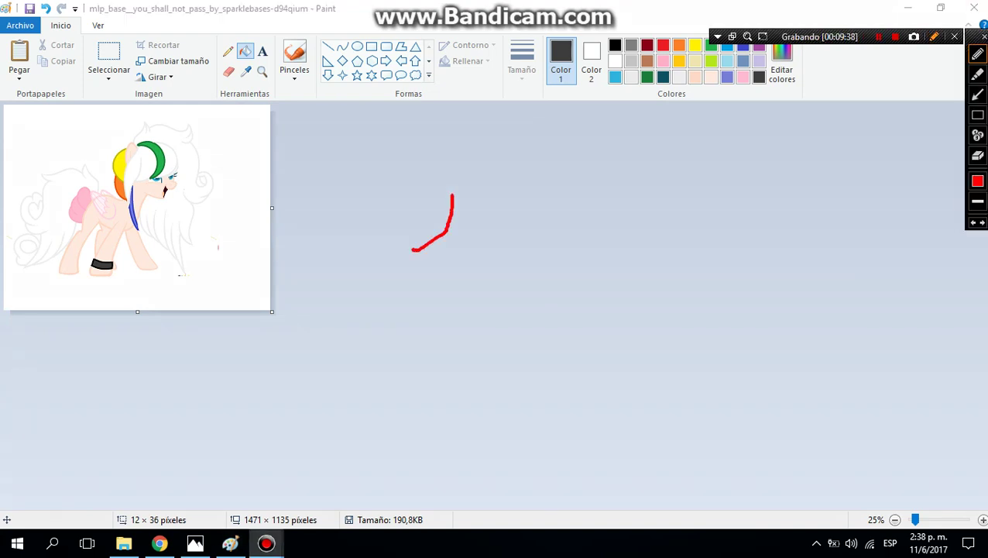
mouse_move(446, 236)
mouse_down()
mouse_move(460, 292)
mouse_move(507, 258)
mouse_up()
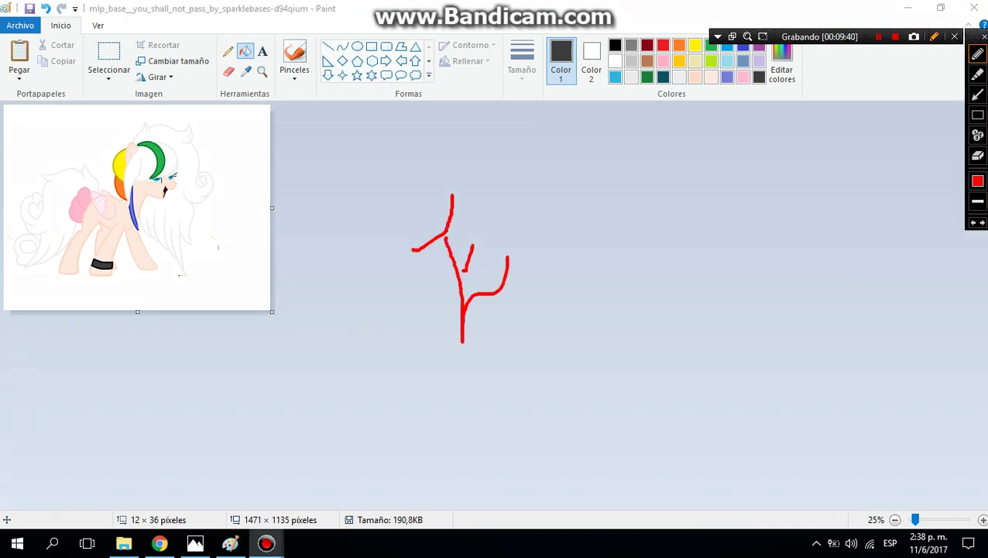
drag(459, 123, 540, 277)
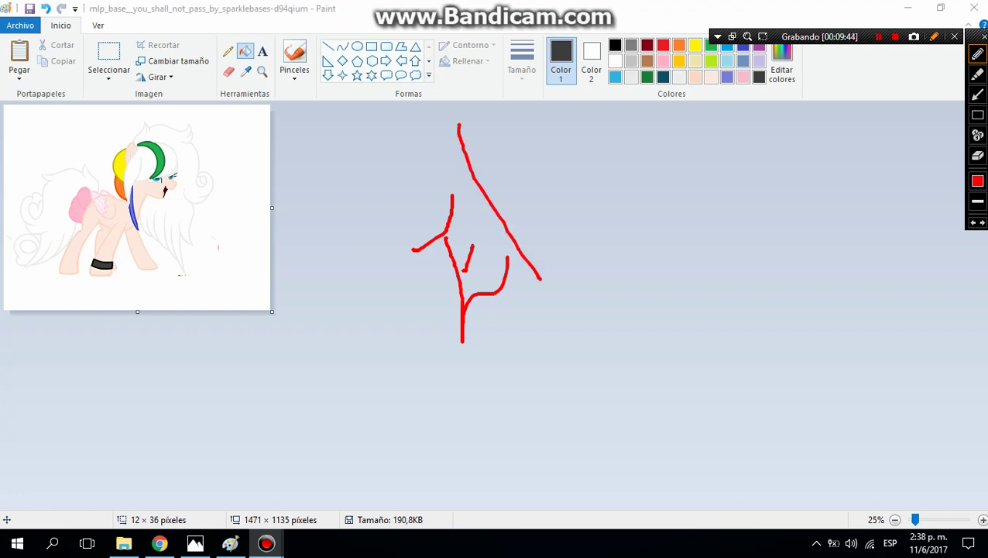
mouse_move(463, 147)
mouse_down()
mouse_move(521, 131)
mouse_move(648, 294)
mouse_up()
click(631, 131)
mouse_move(649, 206)
mouse_down()
mouse_move(631, 194)
mouse_move(707, 229)
mouse_up()
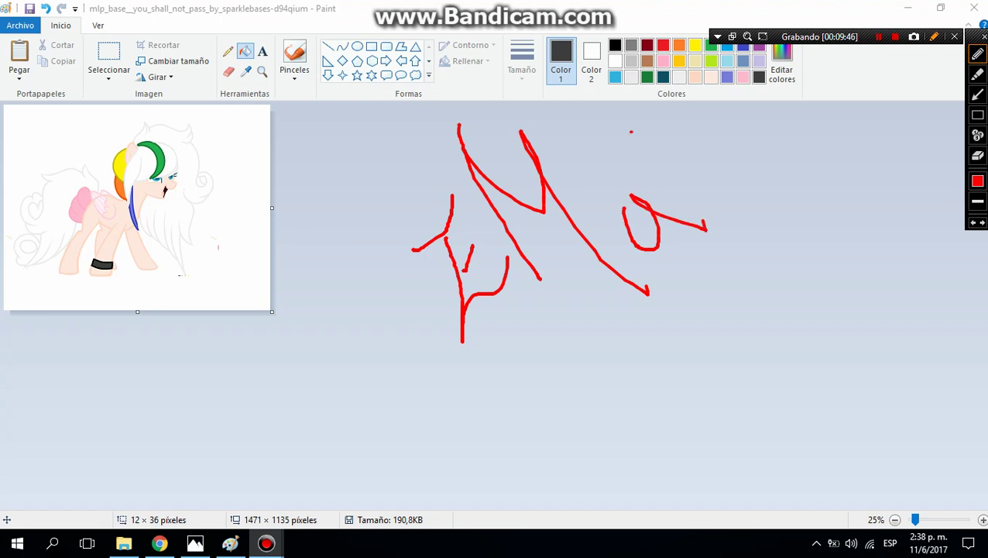
mouse_move(631, 132)
mouse_down()
mouse_move(731, 224)
mouse_move(784, 220)
mouse_move(739, 151)
mouse_move(844, 192)
mouse_up()
mouse_move(631, 358)
mouse_down()
mouse_move(740, 372)
mouse_move(744, 307)
mouse_move(827, 324)
mouse_up()
drag(797, 210, 904, 315)
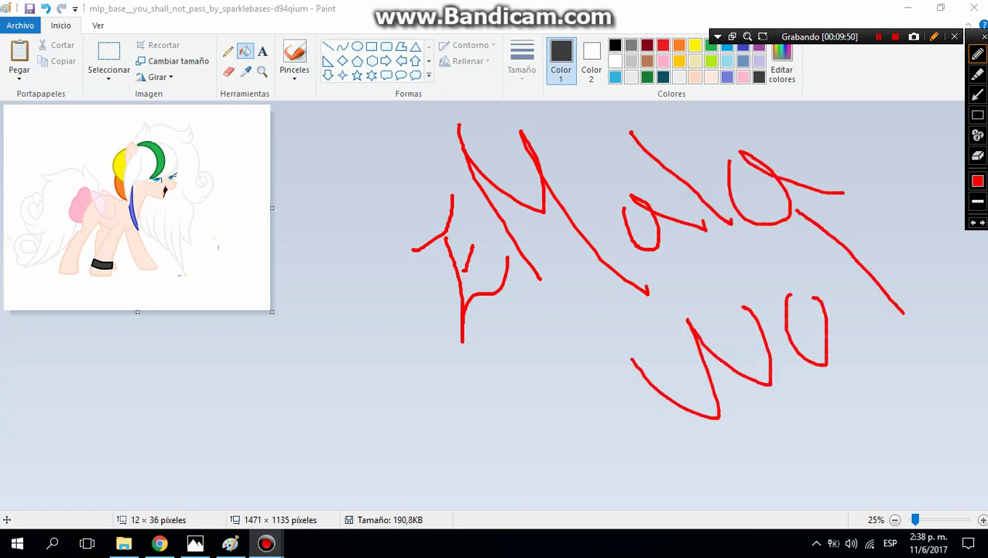
mouse_move(872, 180)
mouse_down()
mouse_move(944, 269)
mouse_move(901, 301)
mouse_up()
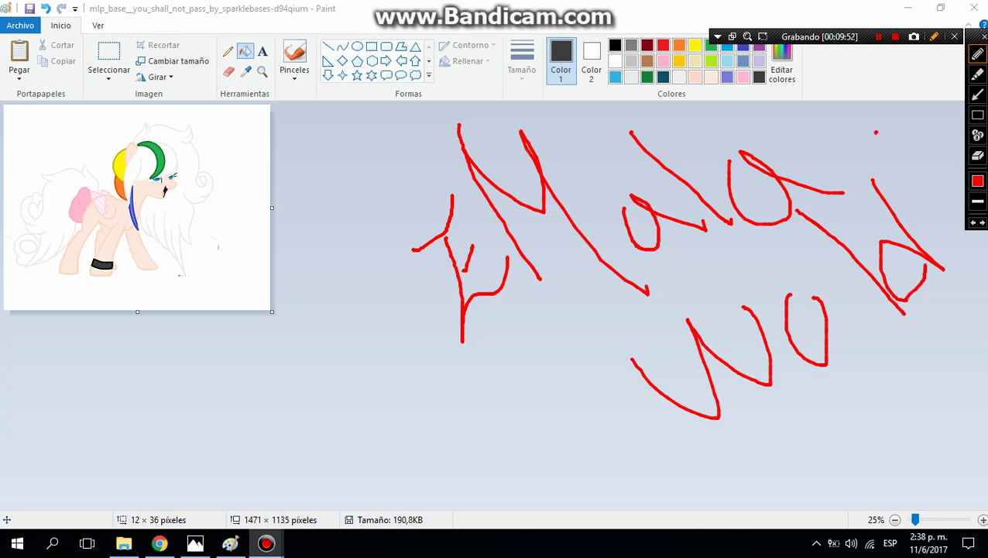
drag(937, 151, 964, 227)
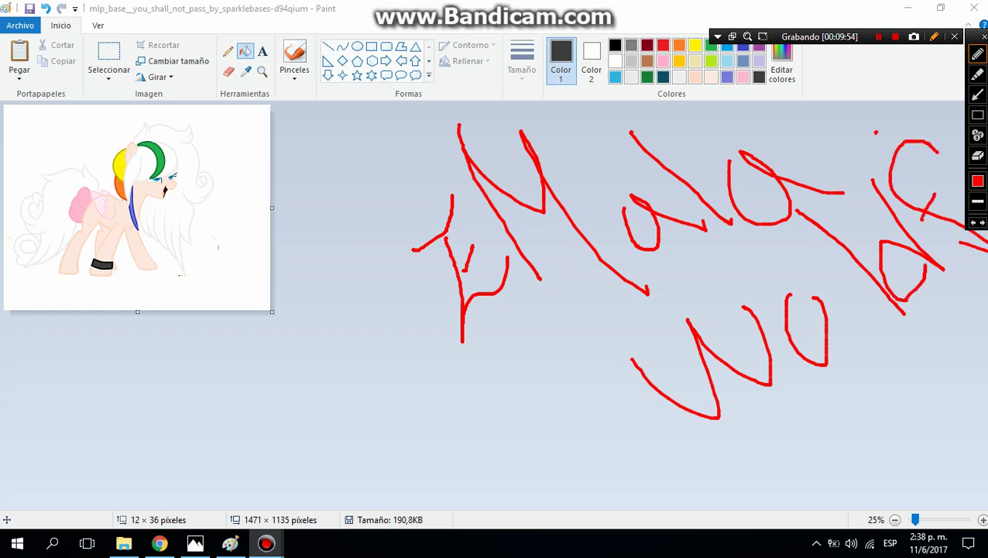
drag(86, 422, 134, 434)
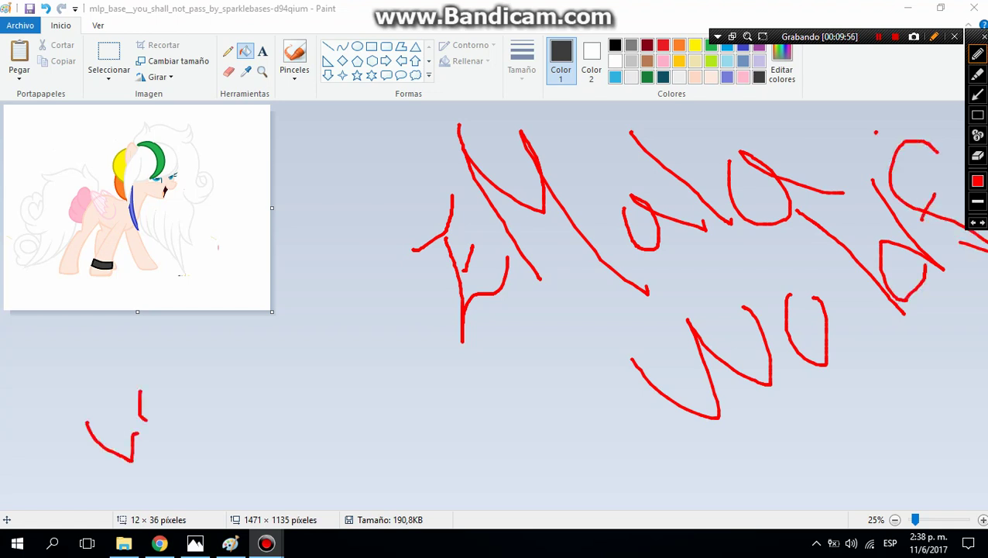
drag(184, 412, 251, 464)
drag(246, 426, 226, 455)
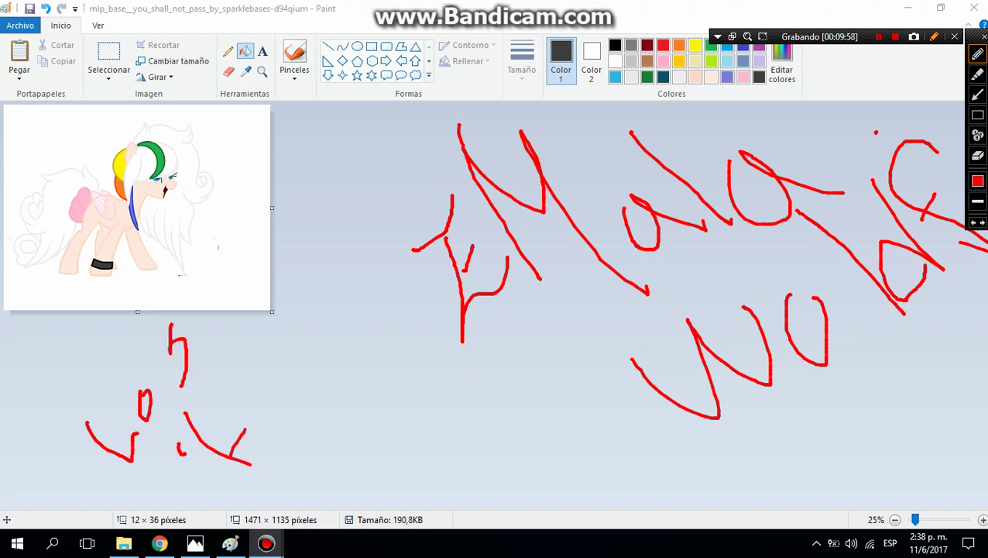